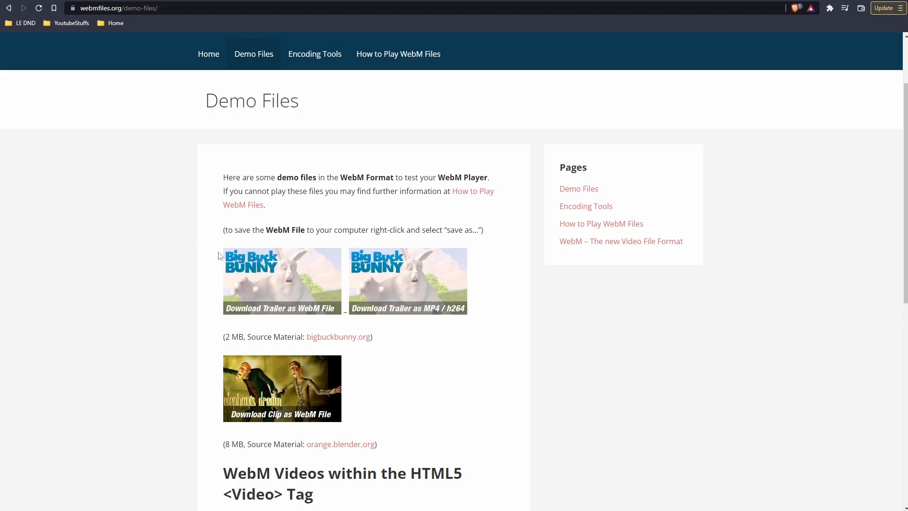
- Download the Big Buck Bunny trailer as big-buck-bunny_trailer.webm into the New folder inside Downloads, replacing the existing file
click(304, 270)
click(402, 253)
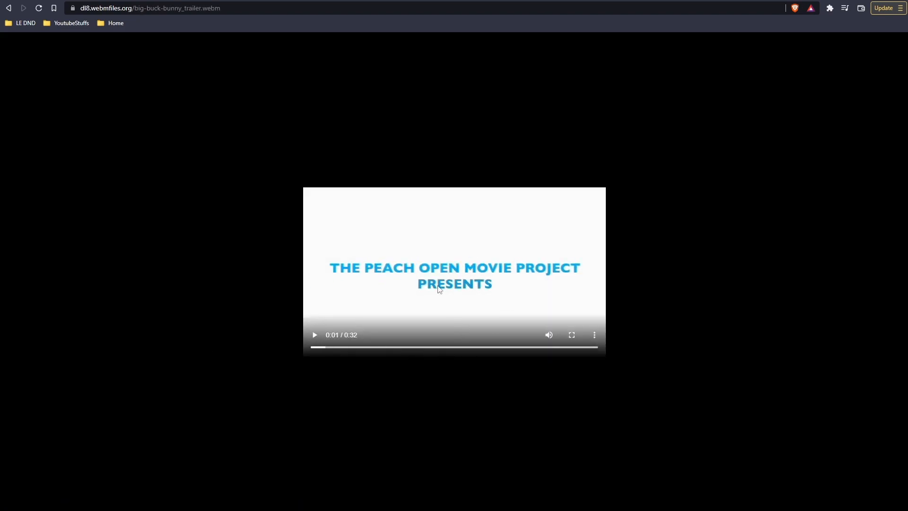
right_click(430, 272)
click(475, 317)
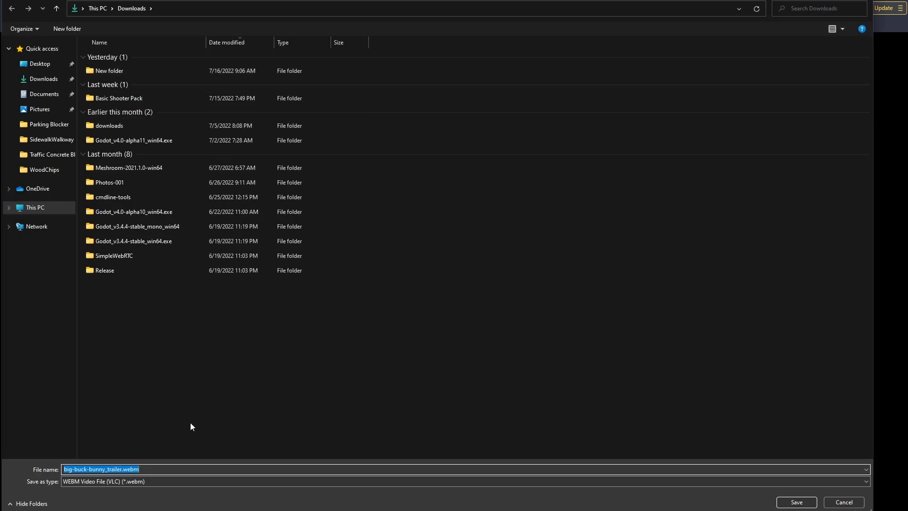
double_click(101, 71)
click(163, 67)
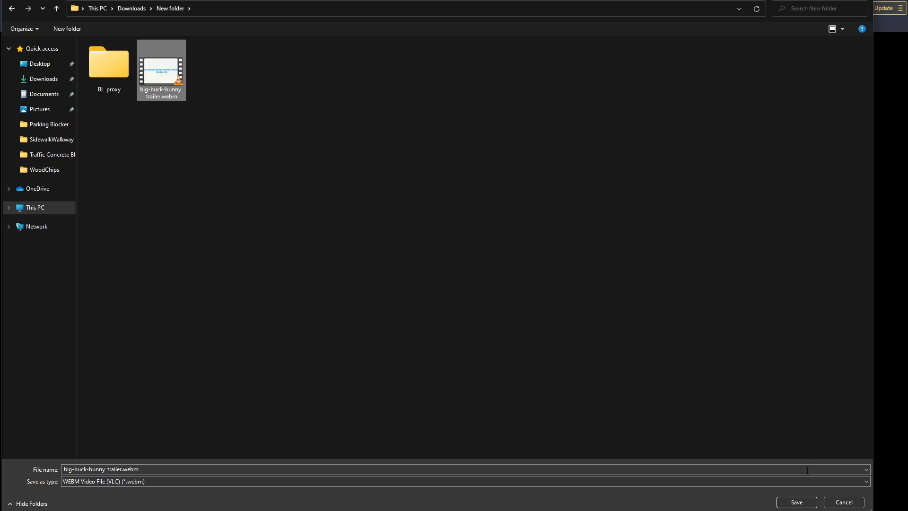
click(796, 502)
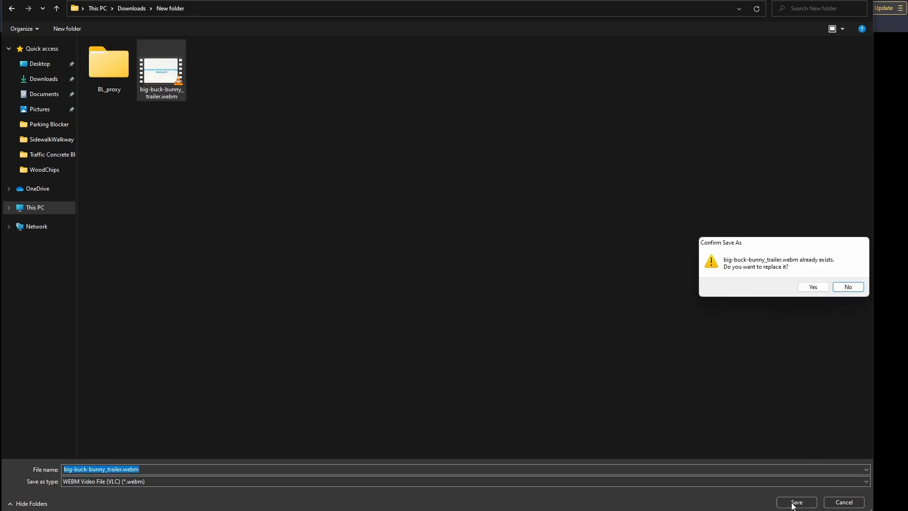
click(812, 287)
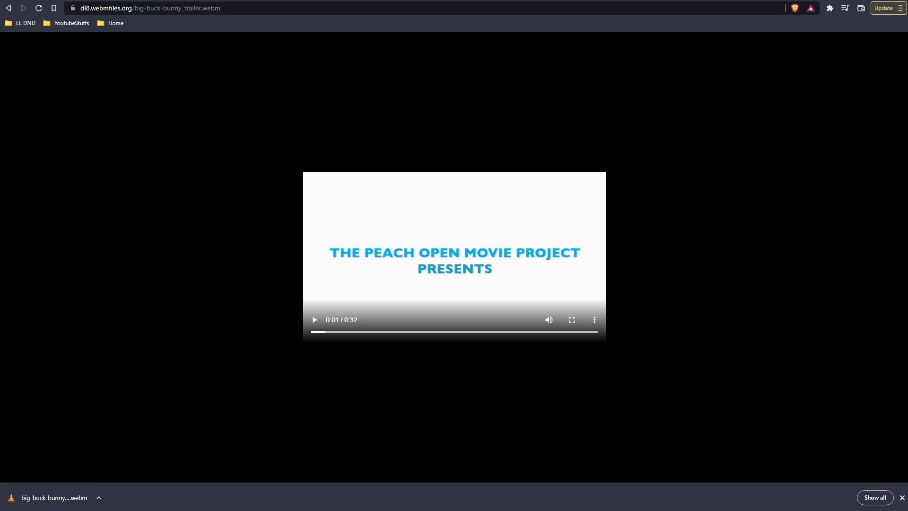
- Switch to the file explorer and bring big-buck-bunny_trailer.webm from New folder into the Godot project's files
key(alt+Tab)
drag(742, 26, 386, 12)
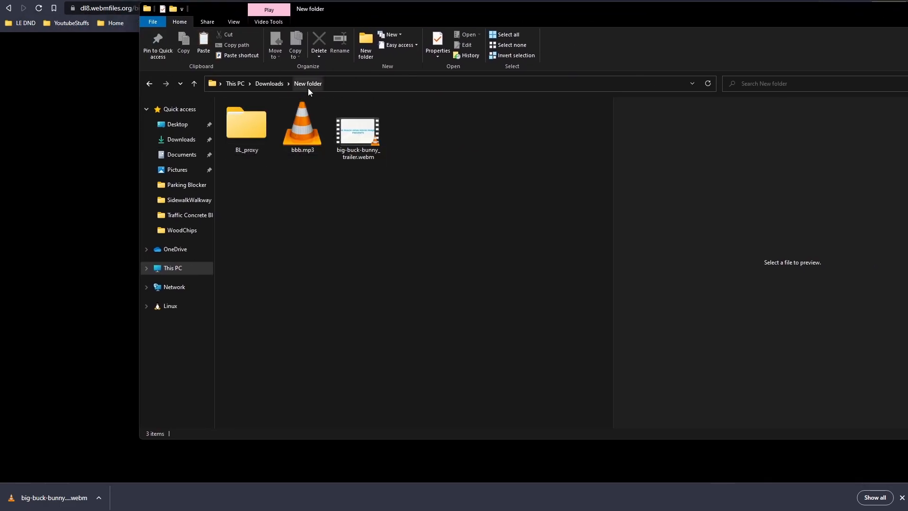
click(375, 142)
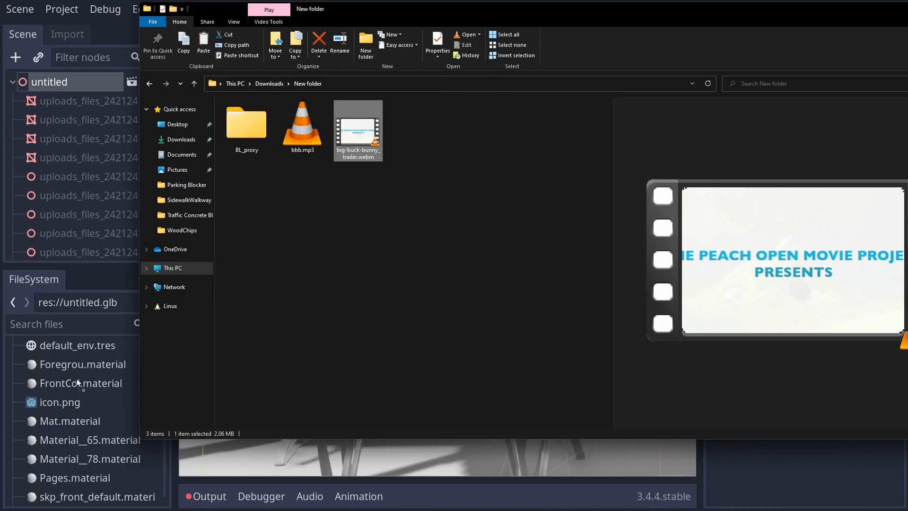
scroll(69, 393, down, 3)
click(51, 486)
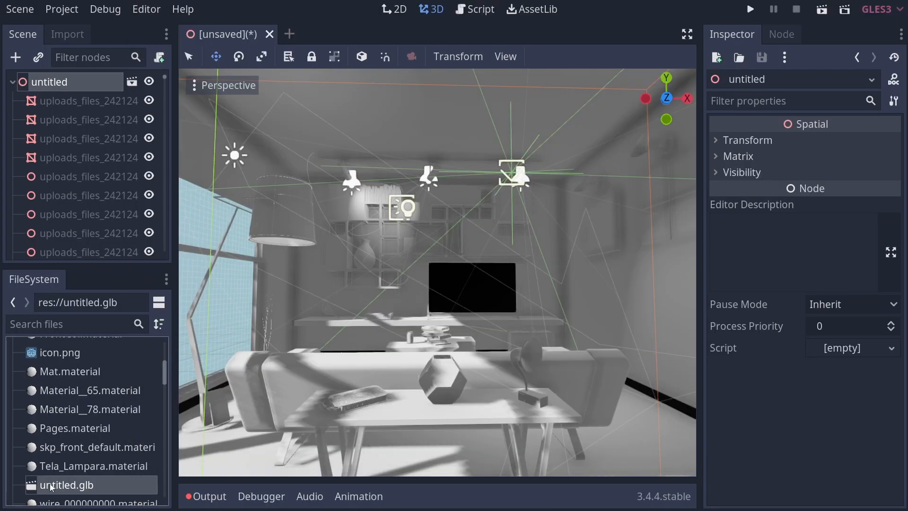
- Locate big-buck-bunny_trailer.webm in the project files and examine its resource properties and import settings
scroll(67, 413, down, 8)
scroll(89, 406, up, 14)
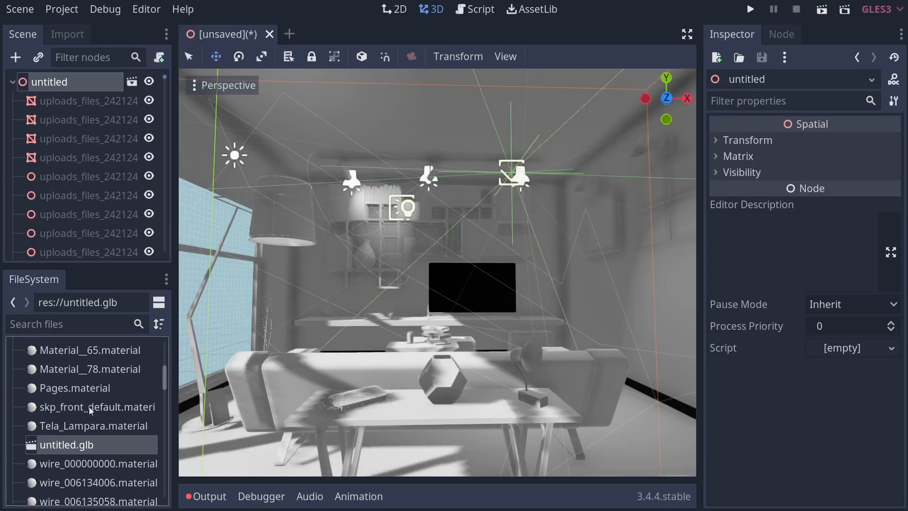
scroll(89, 406, up, 3)
click(80, 387)
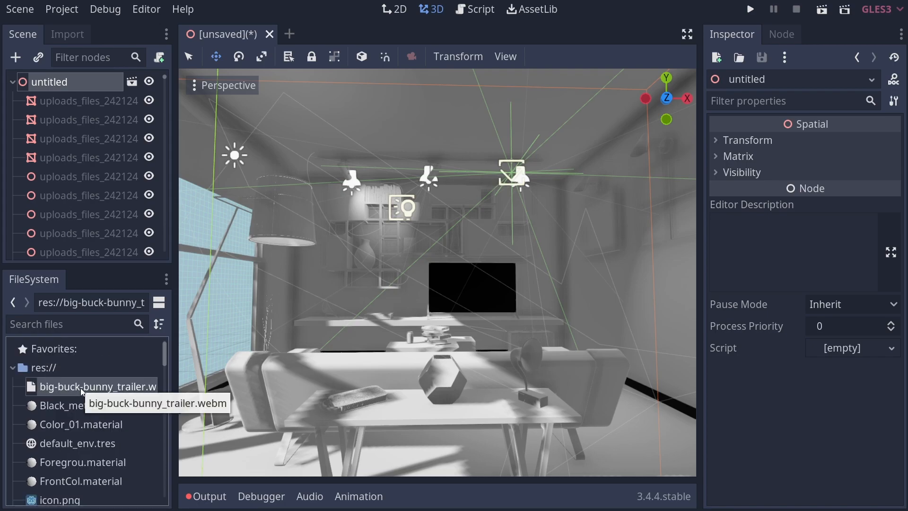
double_click(81, 388)
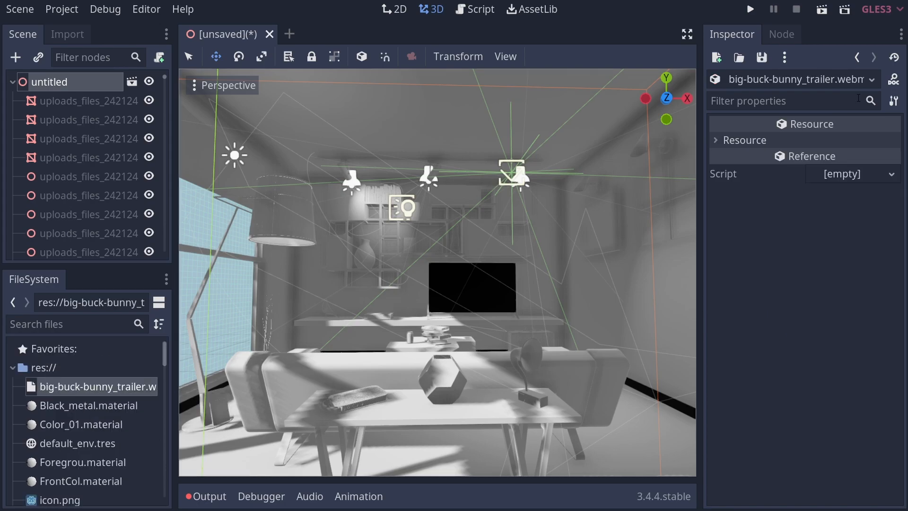
click(744, 140)
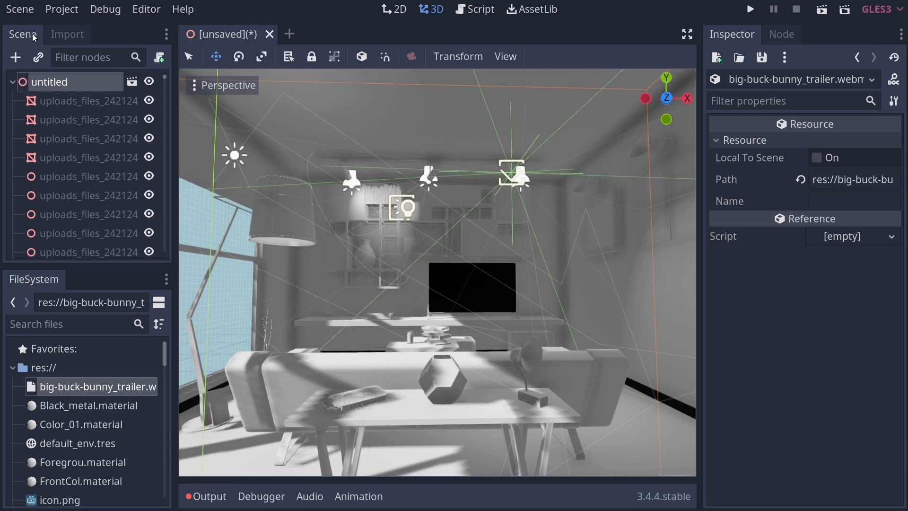
click(57, 31)
click(75, 407)
click(72, 390)
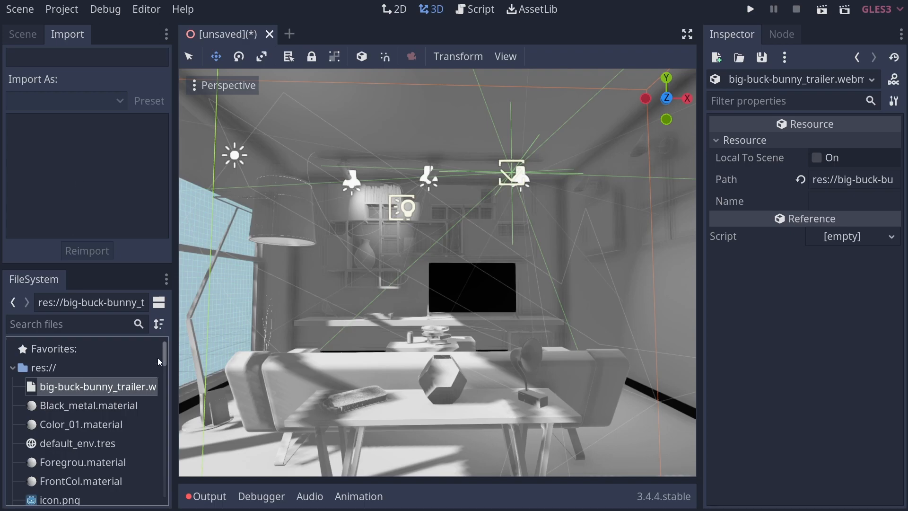
- Save the unsaved living-room scene as untitled.tscn in the project root folder
drag(172, 333, 254, 344)
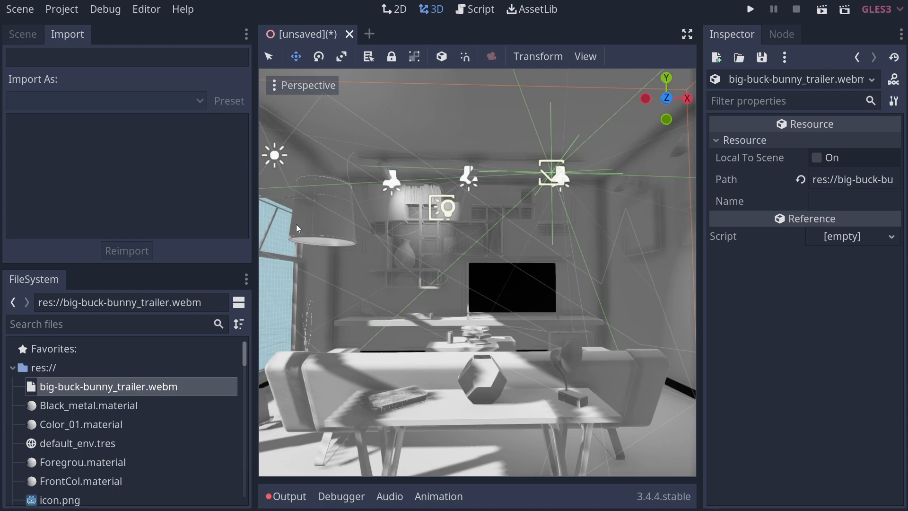
drag(255, 187, 167, 186)
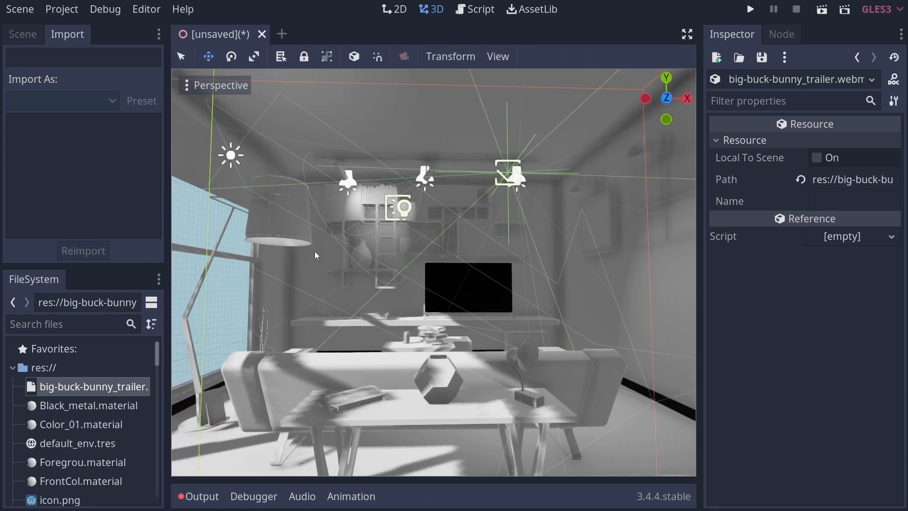
key(ctrl+s)
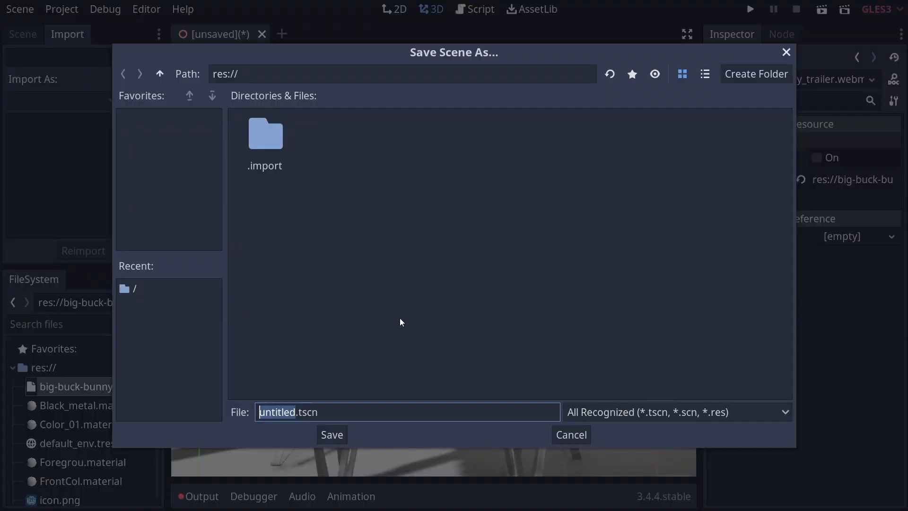
click(331, 433)
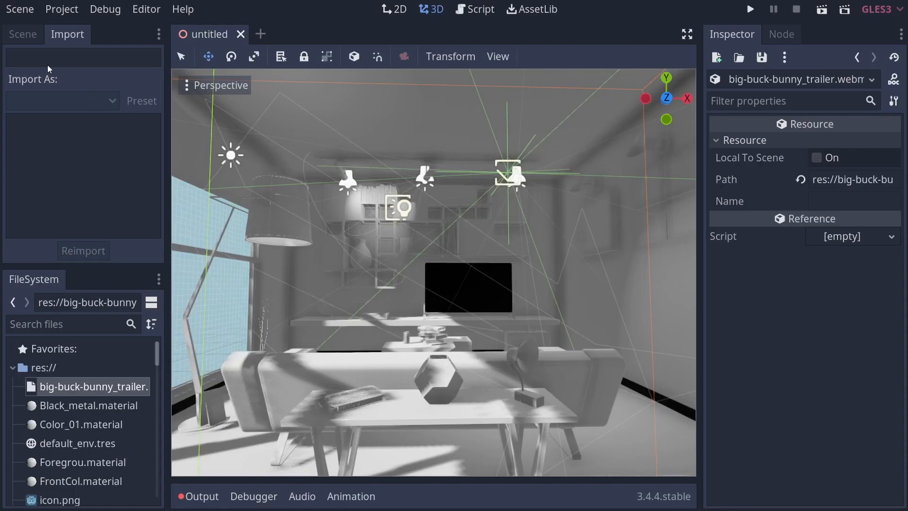
- Add a VideoPlayer node as a child of the scene's root node
click(31, 37)
right_click(44, 86)
right_click(38, 83)
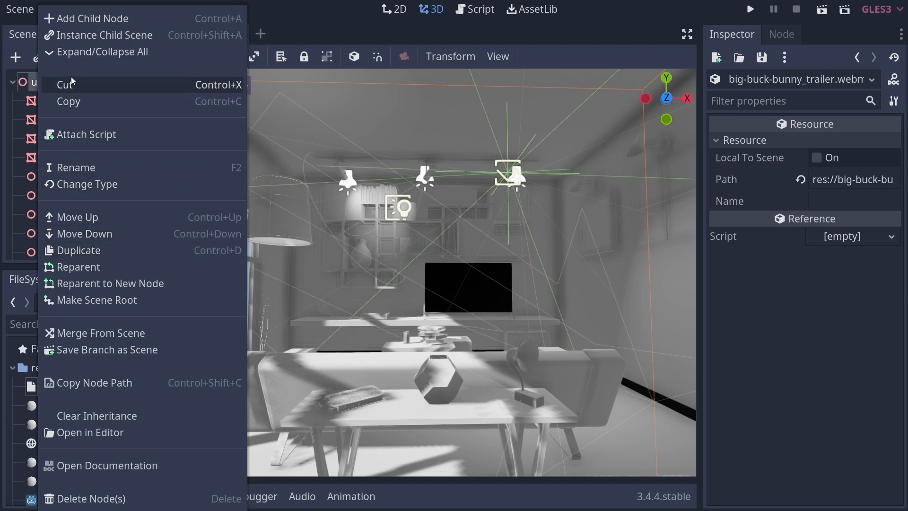
click(80, 21)
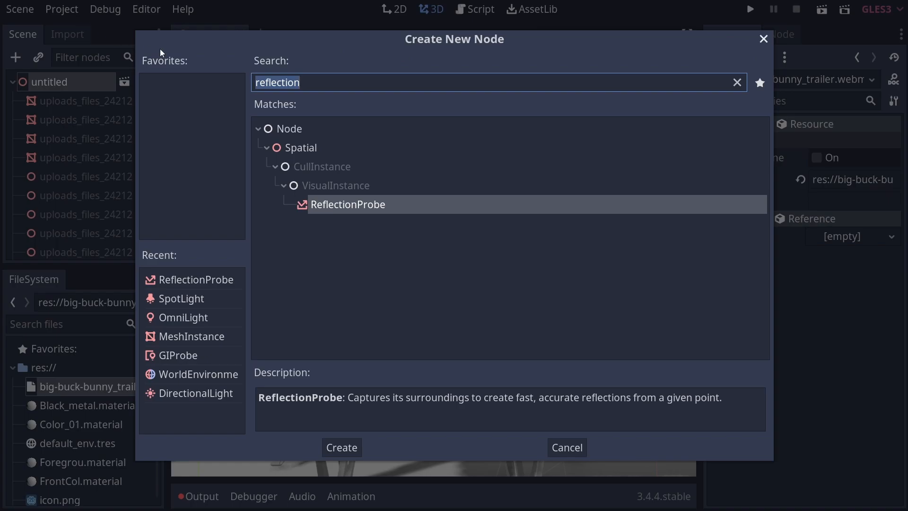
key(BackSpace)
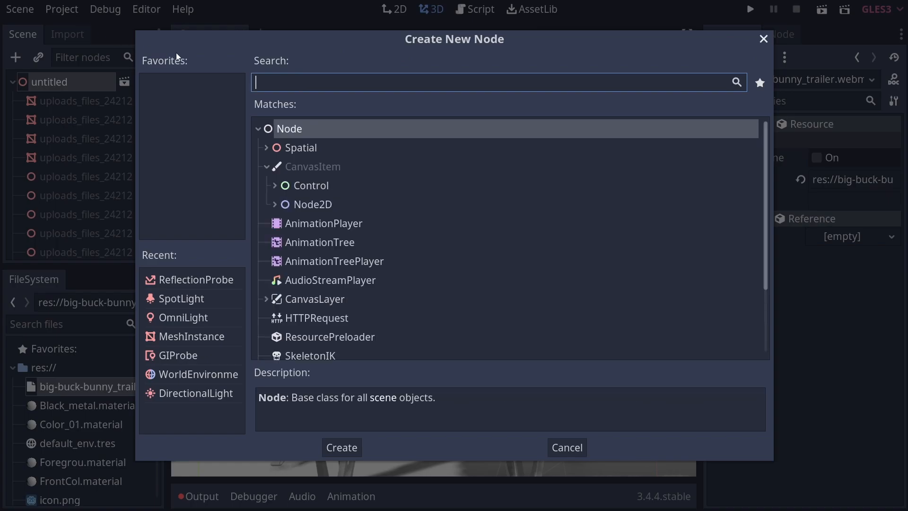
text(video)
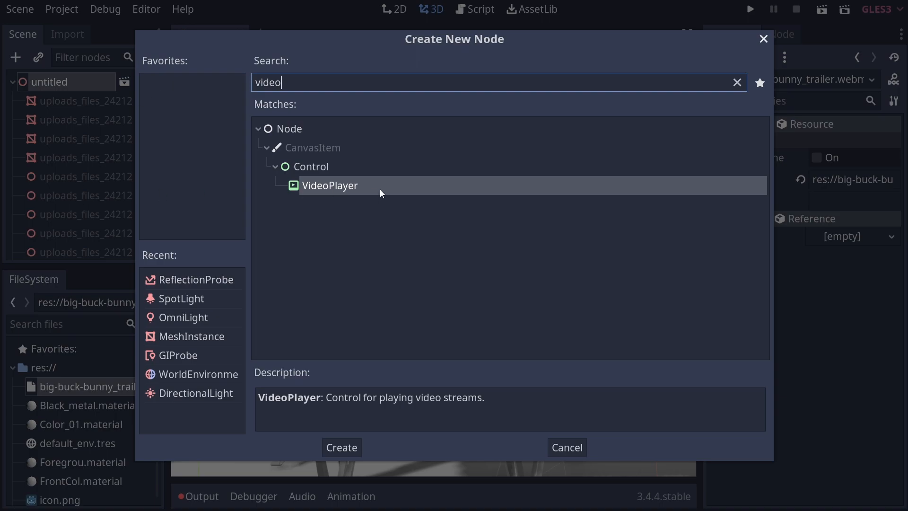
click(343, 445)
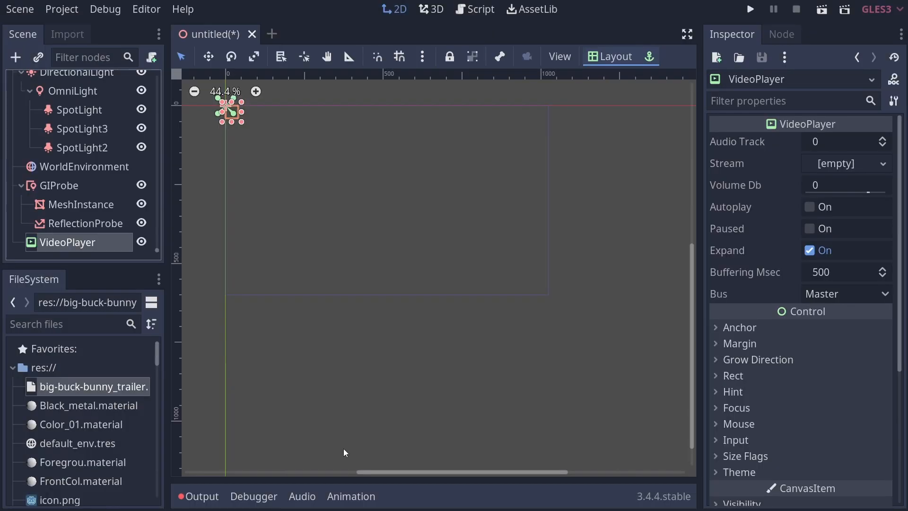
- Resize the VideoPlayer to fill the whole viewport frame and assign big-buck-bunny_trailer.webm as its stream
click(260, 220)
click(90, 244)
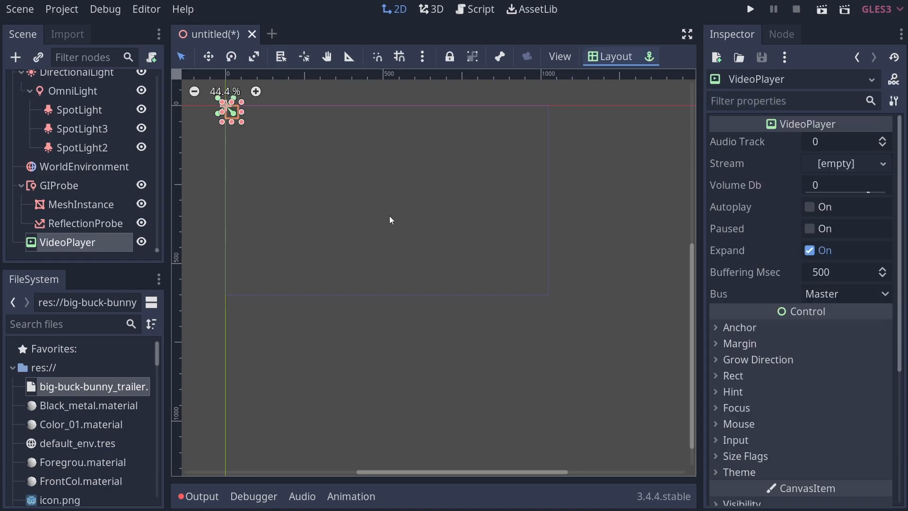
drag(281, 172, 541, 352)
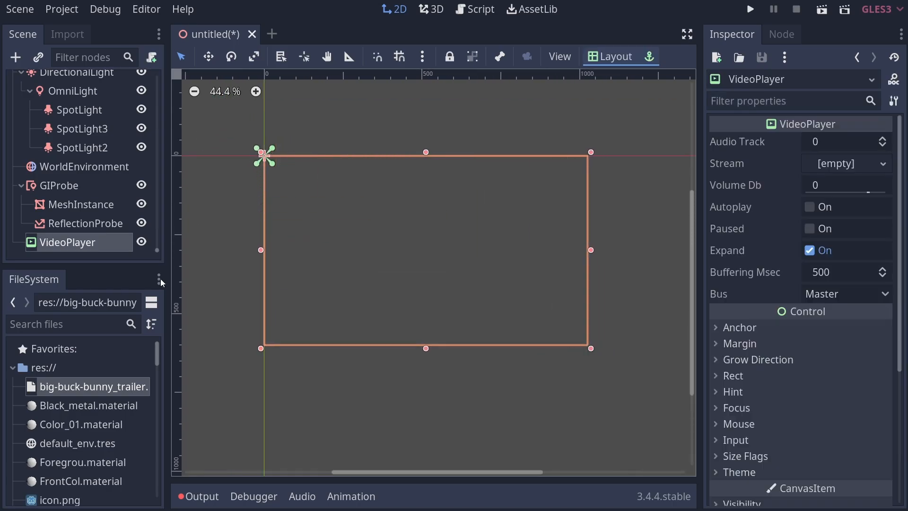
drag(87, 393, 835, 164)
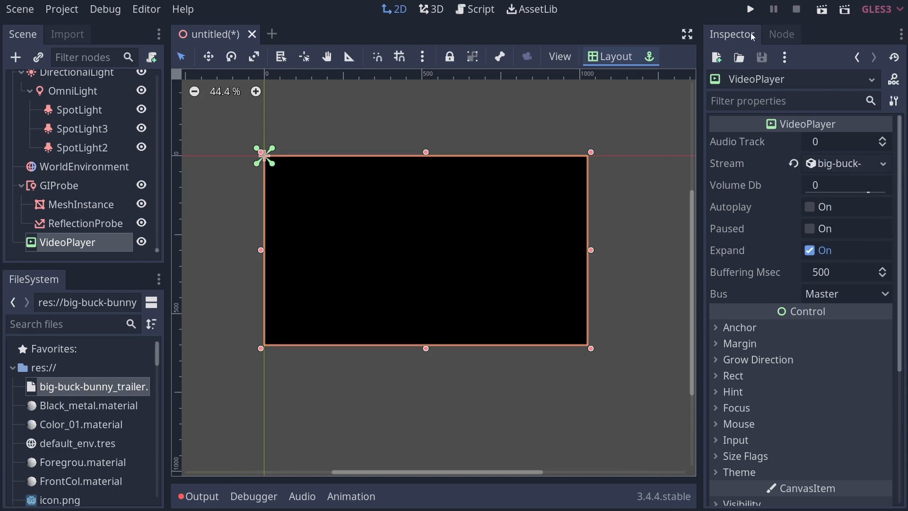
- Run the project with untitled.tscn chosen as the main scene, and close the game window after viewing it
click(751, 15)
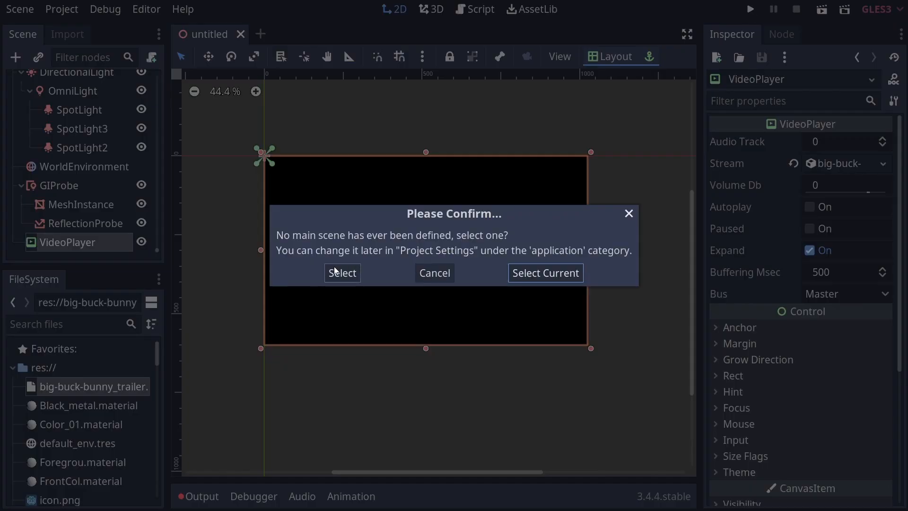
click(342, 278)
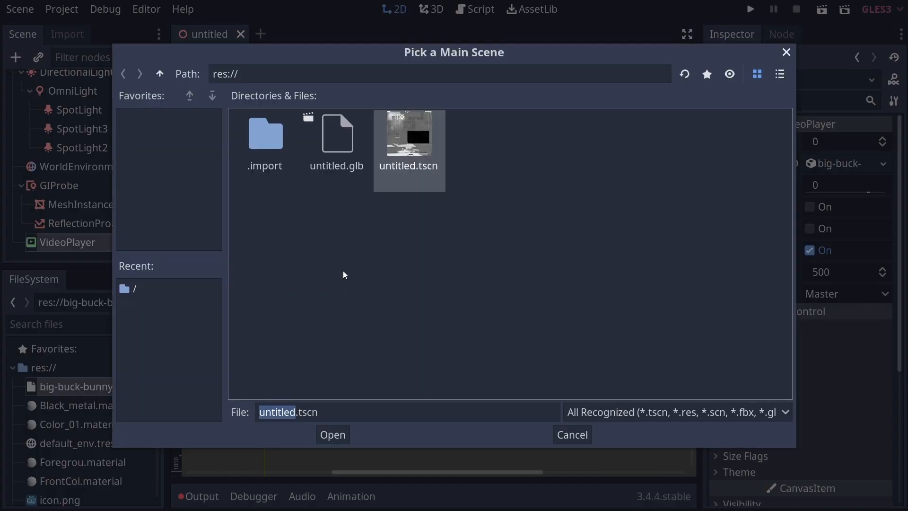
double_click(408, 144)
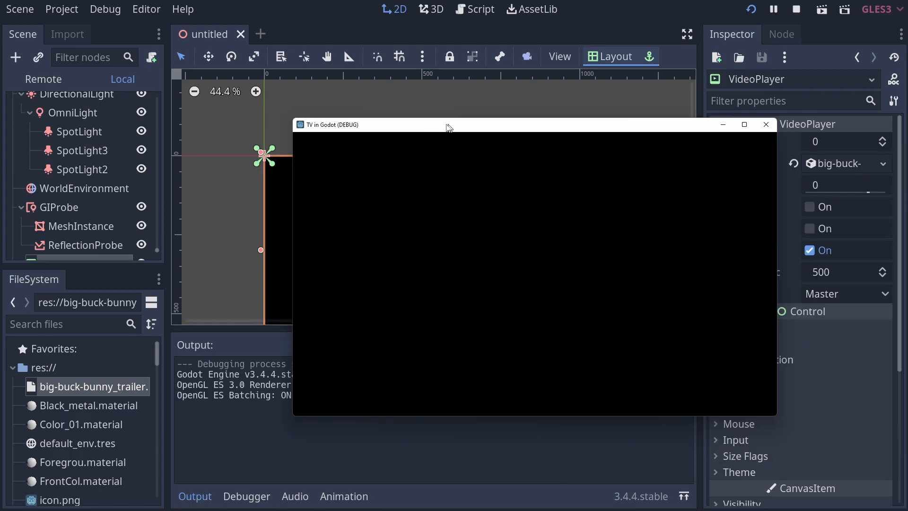
drag(455, 130, 320, 127)
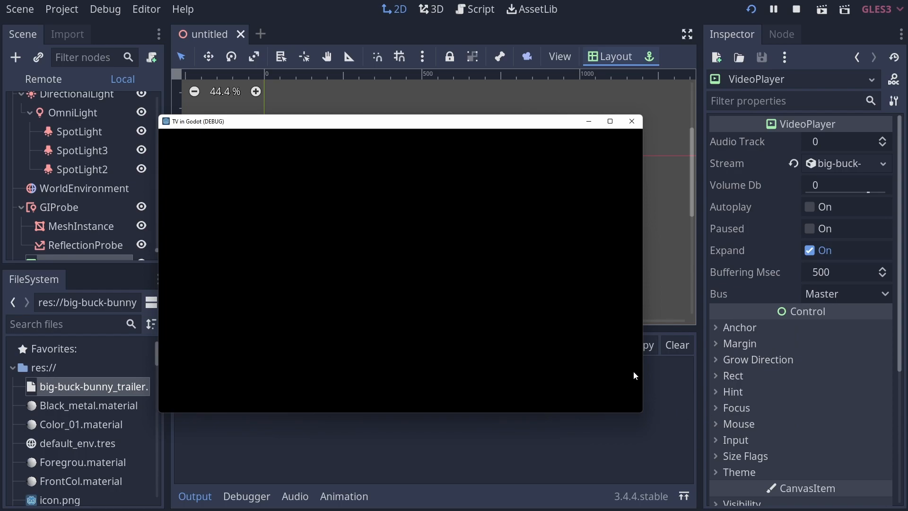
click(632, 124)
- Test-run the project with the VideoPlayer's Autoplay enabled, and switch Autoplay off again after closing the game window
click(809, 208)
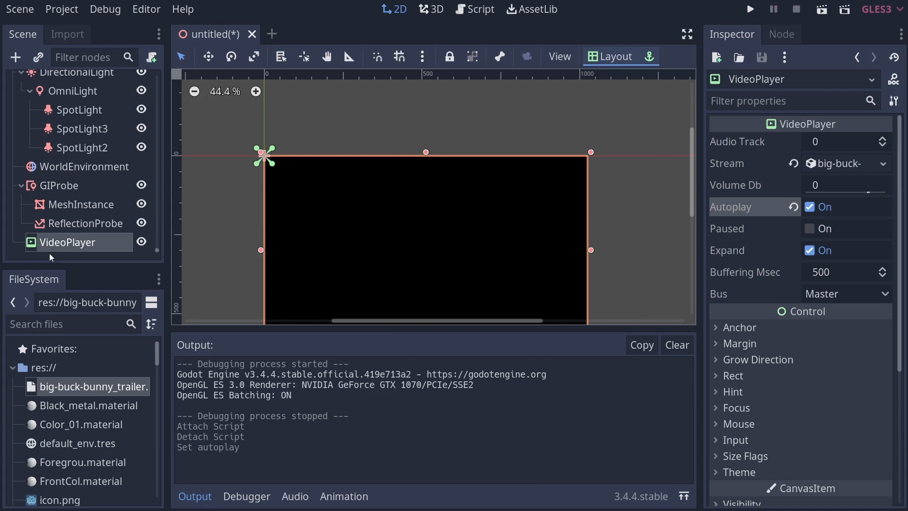
click(750, 9)
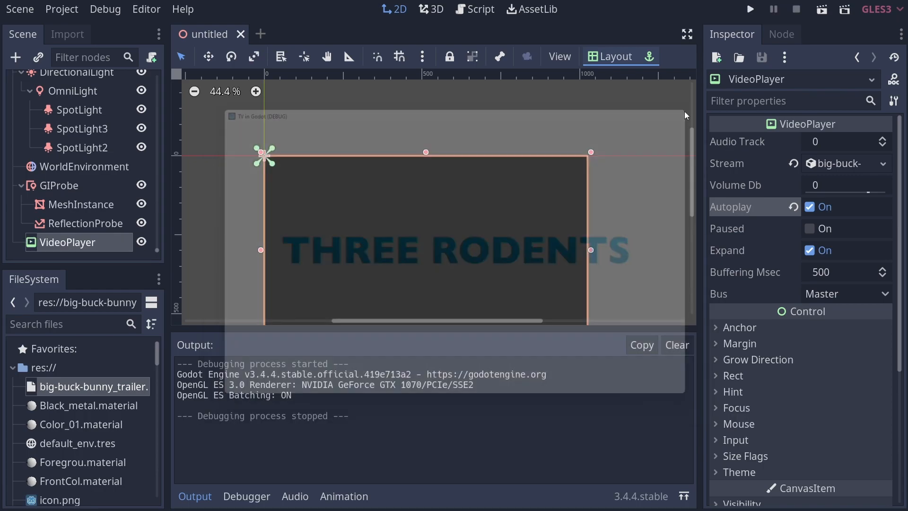
click(687, 110)
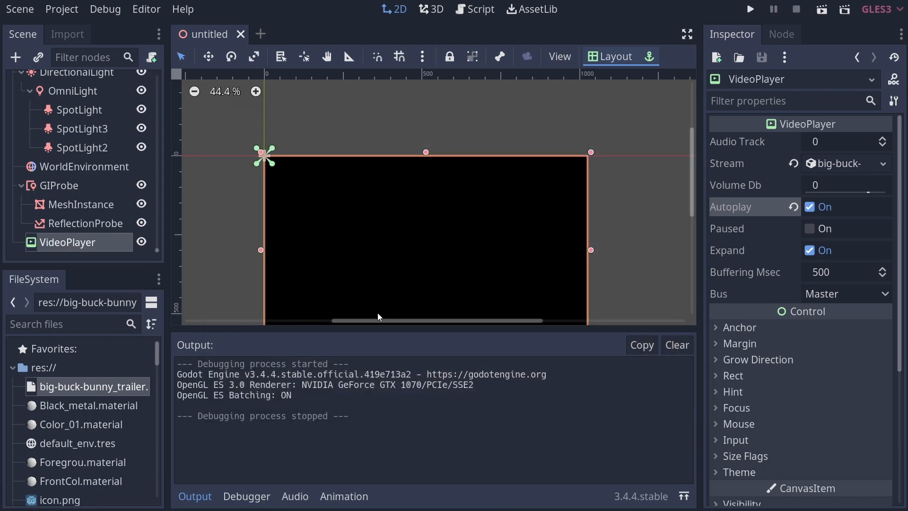
click(809, 207)
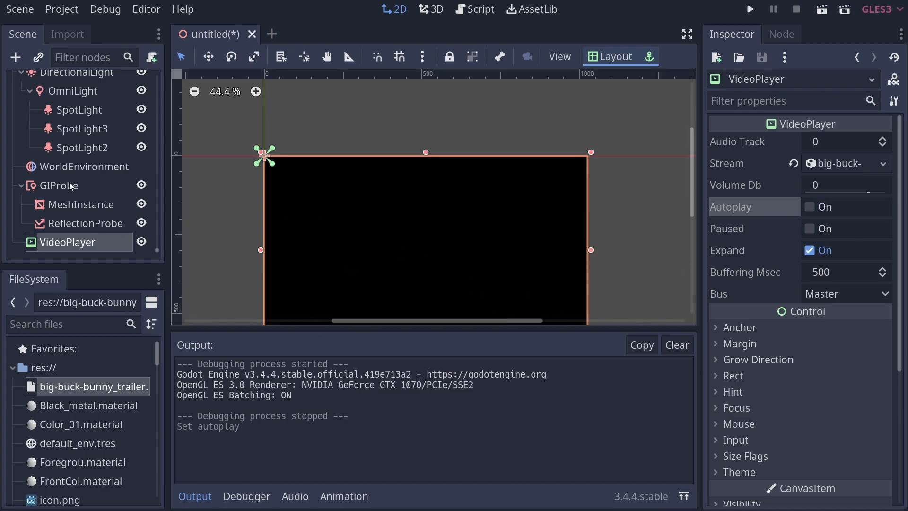
- Attach the existing VideoPlayer.gd script to the VideoPlayer node and add a play() call in its _ready function
right_click(61, 242)
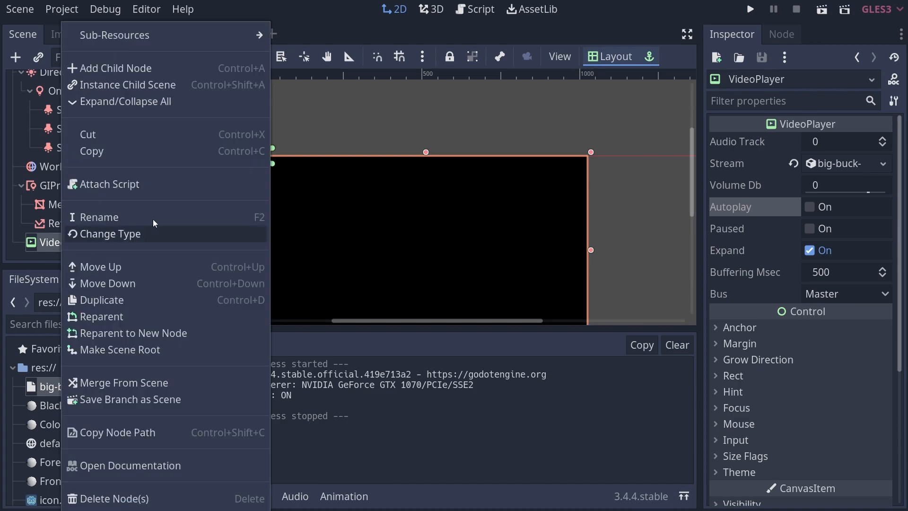
click(89, 184)
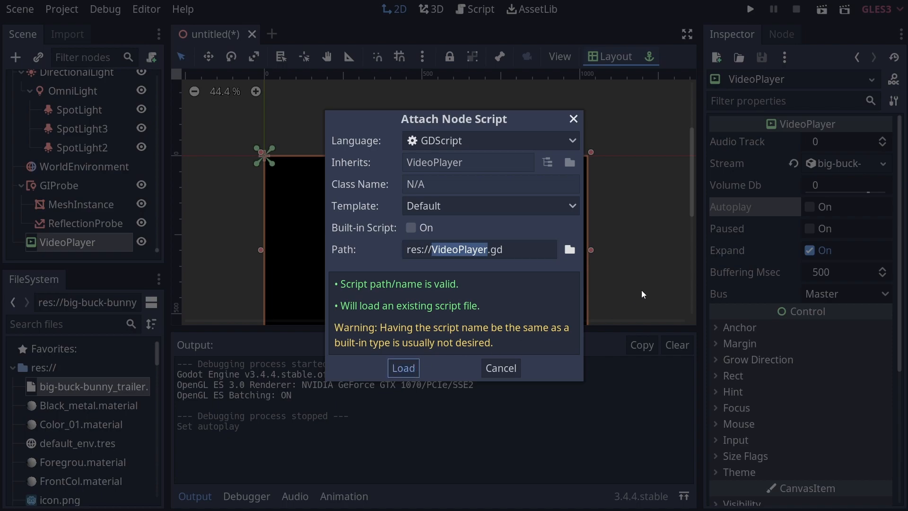
key(Return)
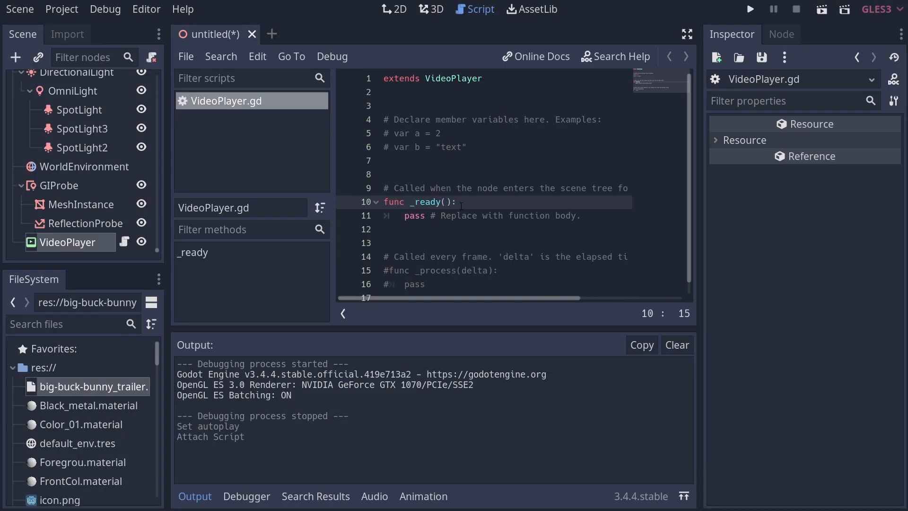
key(Return)
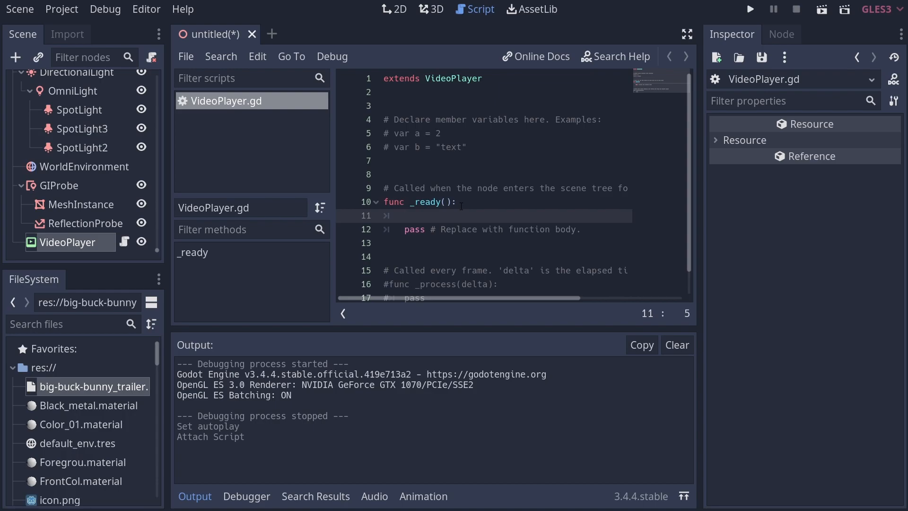
text(pla)
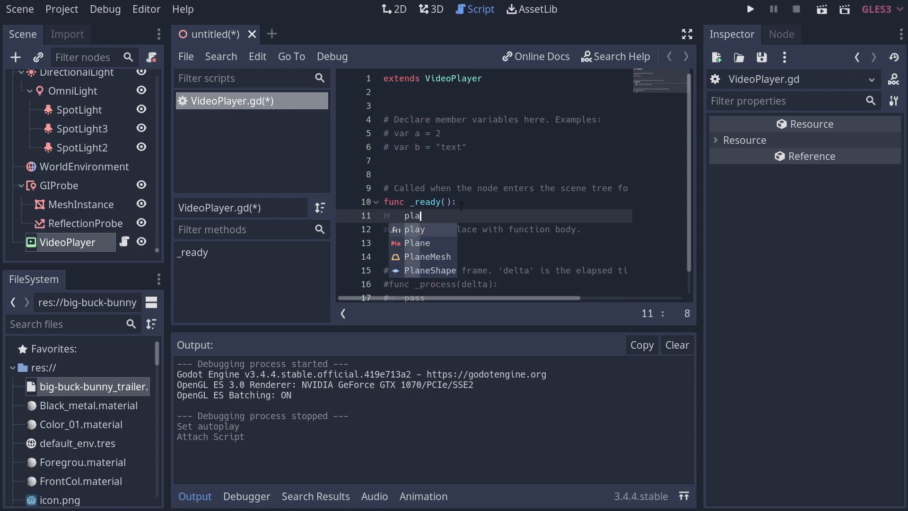
key(Return)
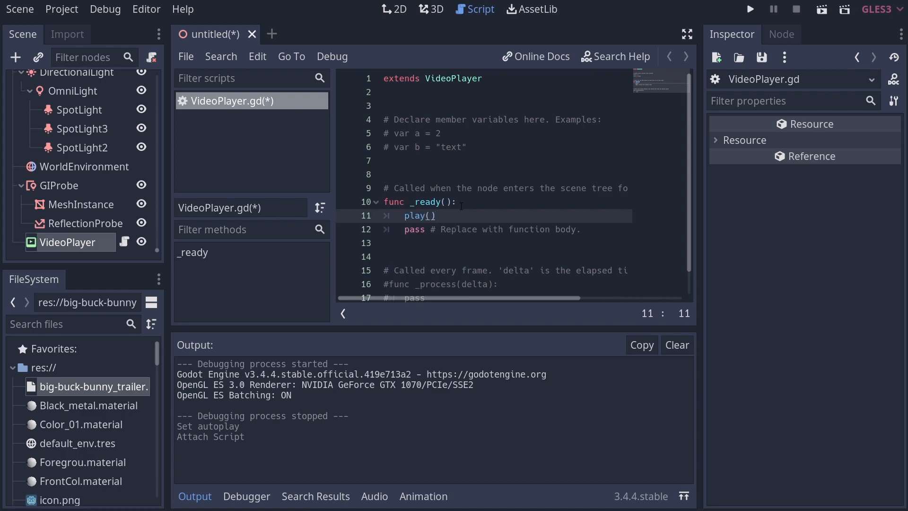
- Run the project to check that the script plays the video, and close the game window after viewing it
click(751, 10)
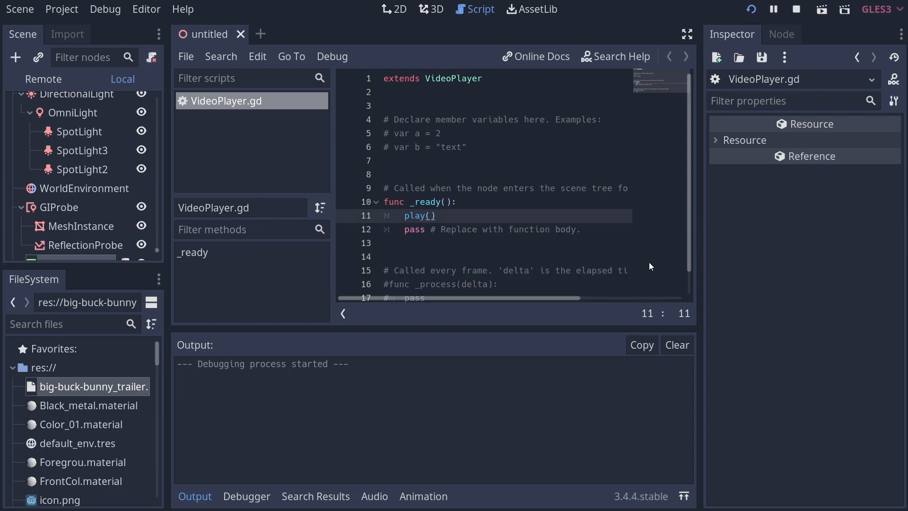
drag(751, 160, 392, 158)
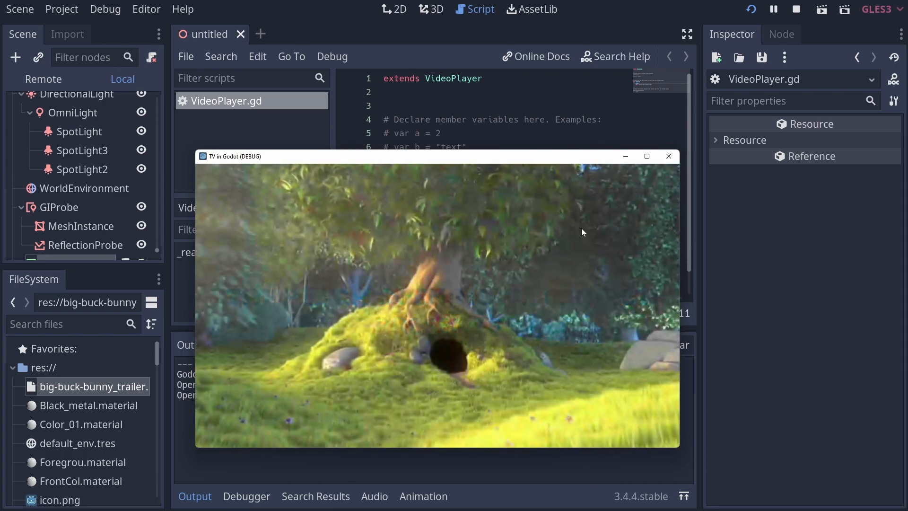
click(668, 156)
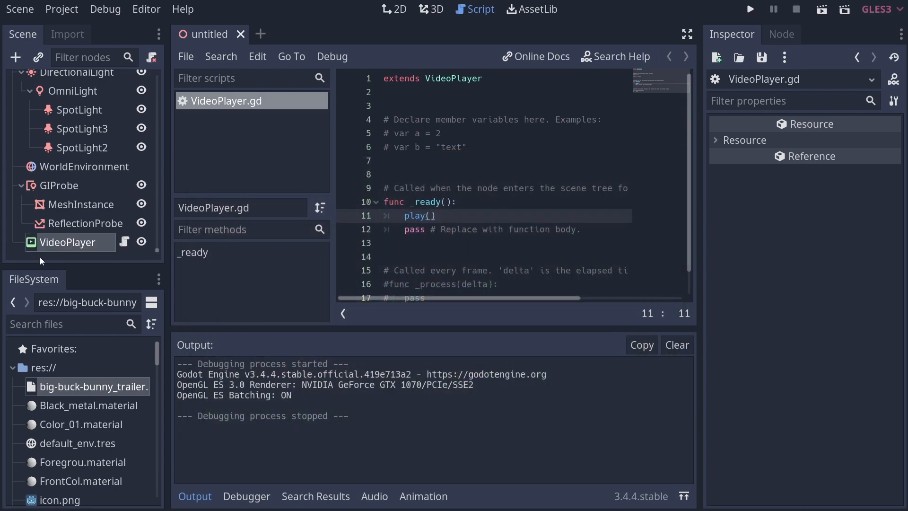
- Add a MeshInstance node as a child of the scene's root node, with the TV framed in the 3D view
click(55, 245)
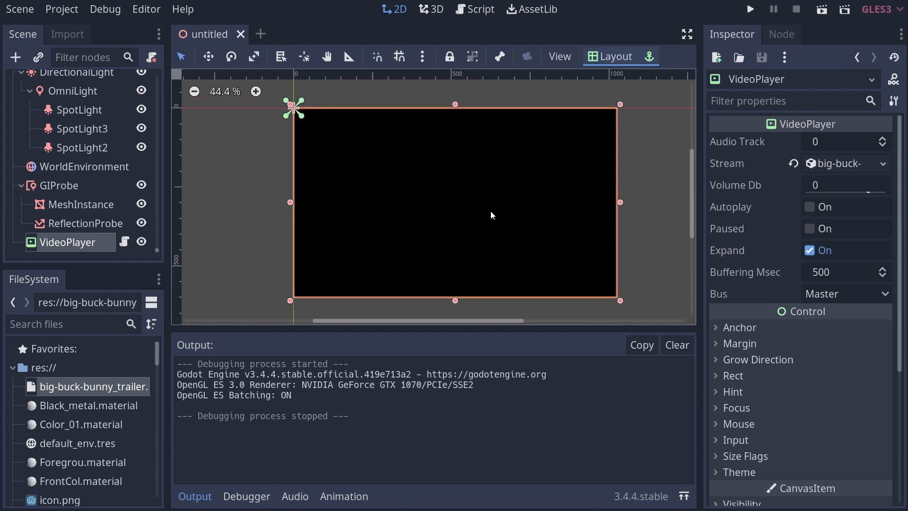
scroll(64, 137, up, 10)
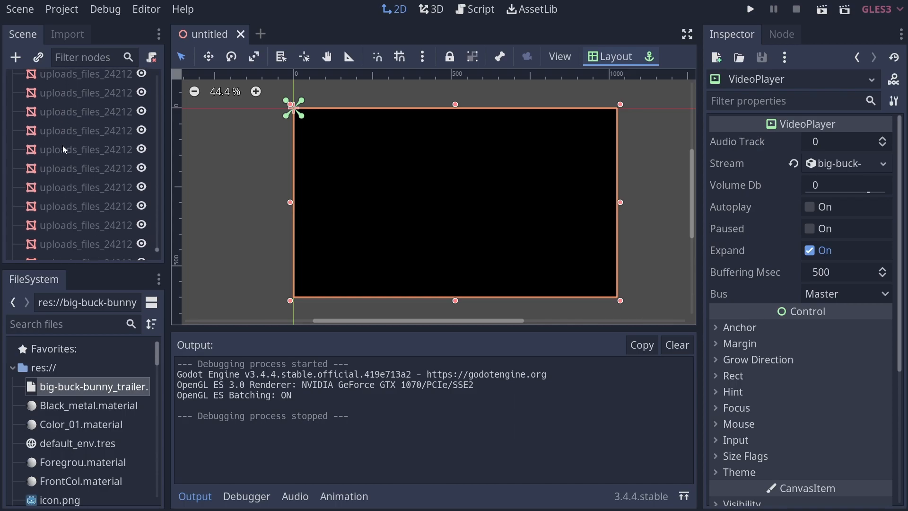
scroll(61, 126, up, 5)
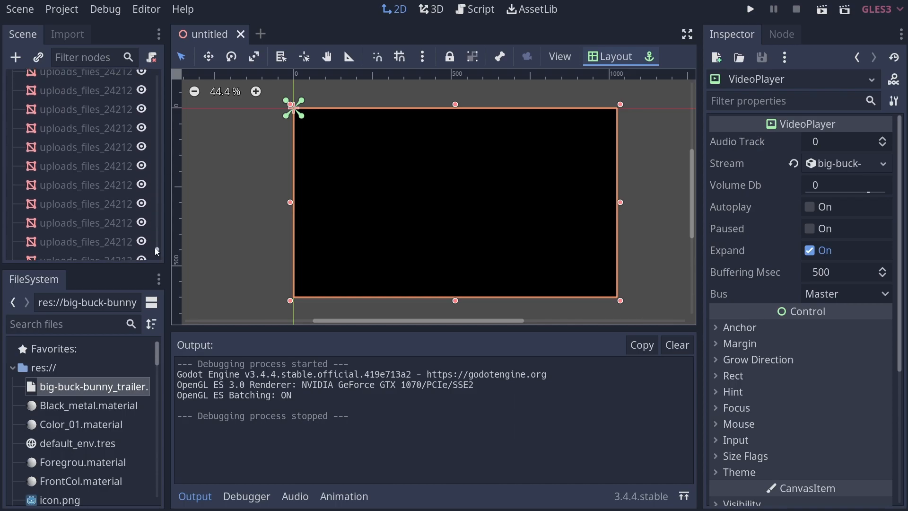
scroll(157, 251, up, 5)
click(47, 82)
scroll(467, 220, up, 4)
right_drag(467, 221, 445, 235)
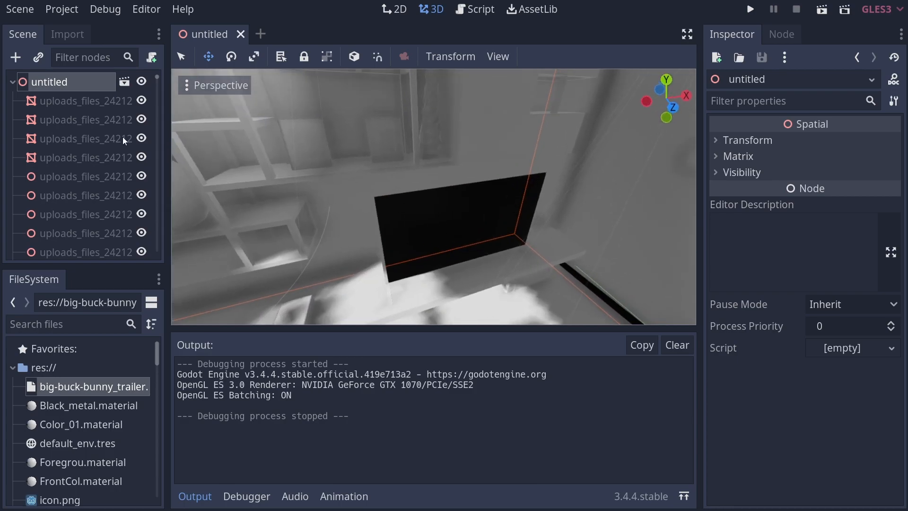
right_click(51, 82)
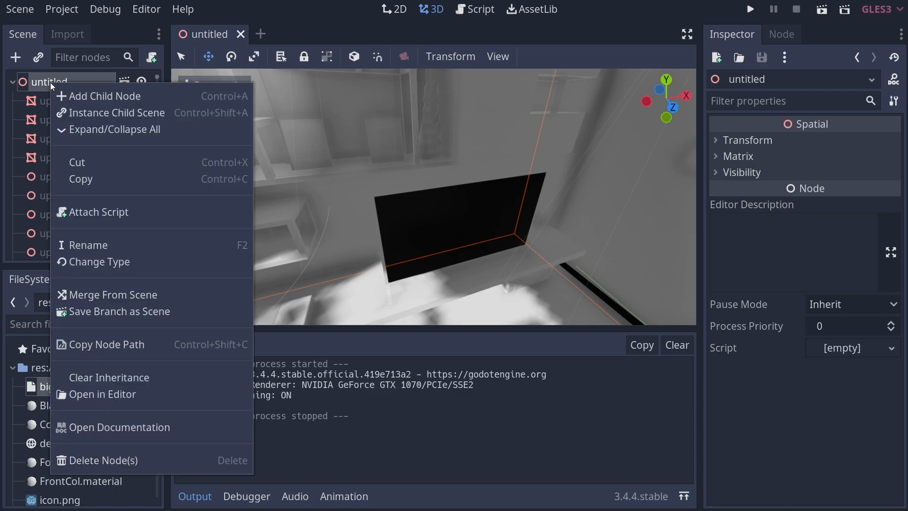
click(116, 95)
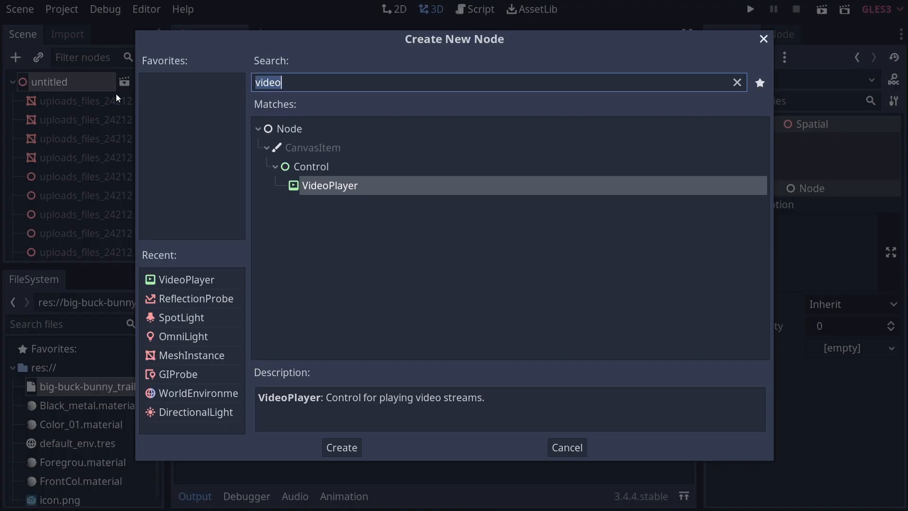
text(mesh)
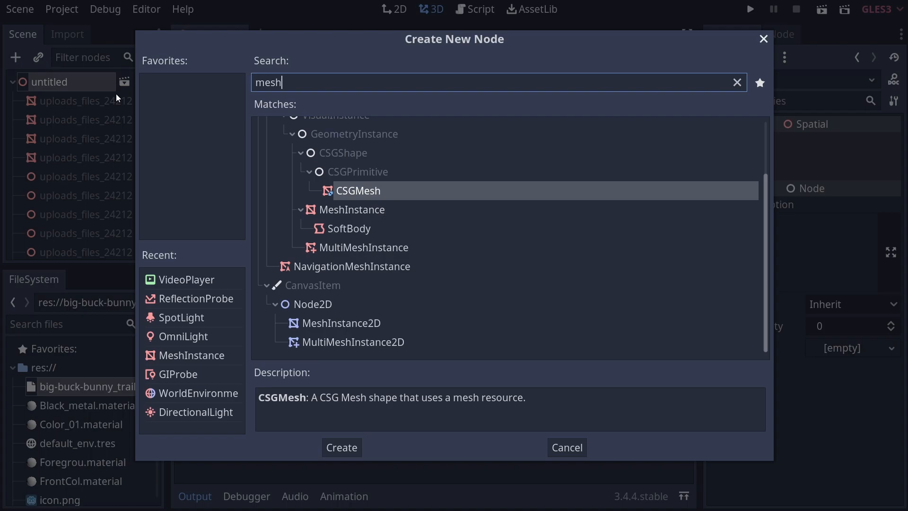
key(Down)
key(Down)
key(Up)
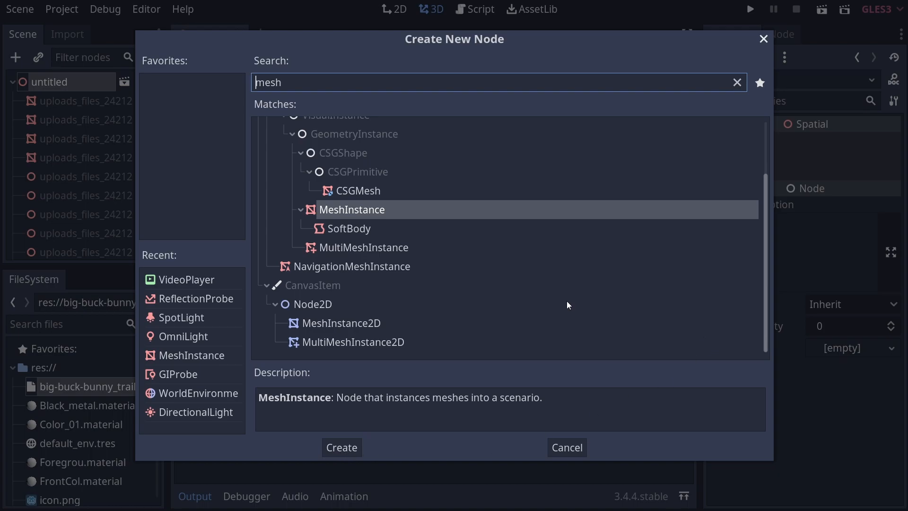
key(Return)
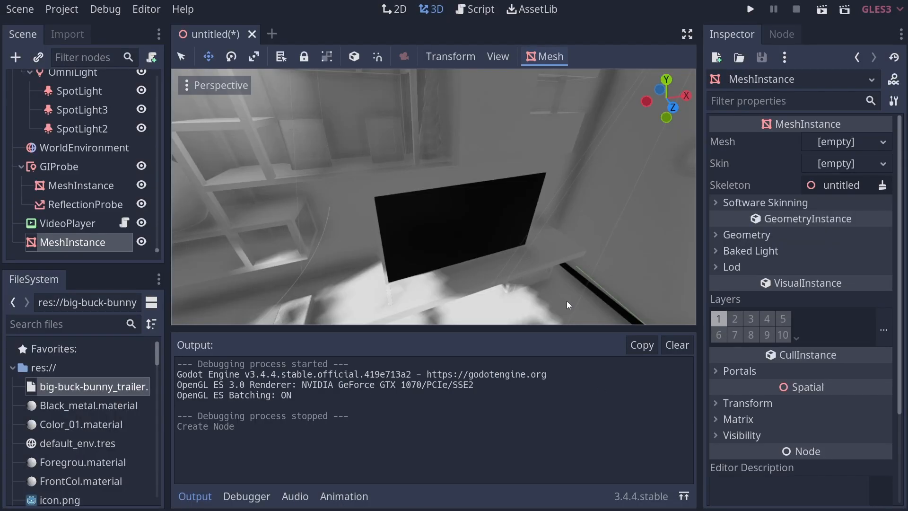
- Assign a new PlaneMesh to the MeshInstance's mesh and focus the 3D view on it
click(833, 145)
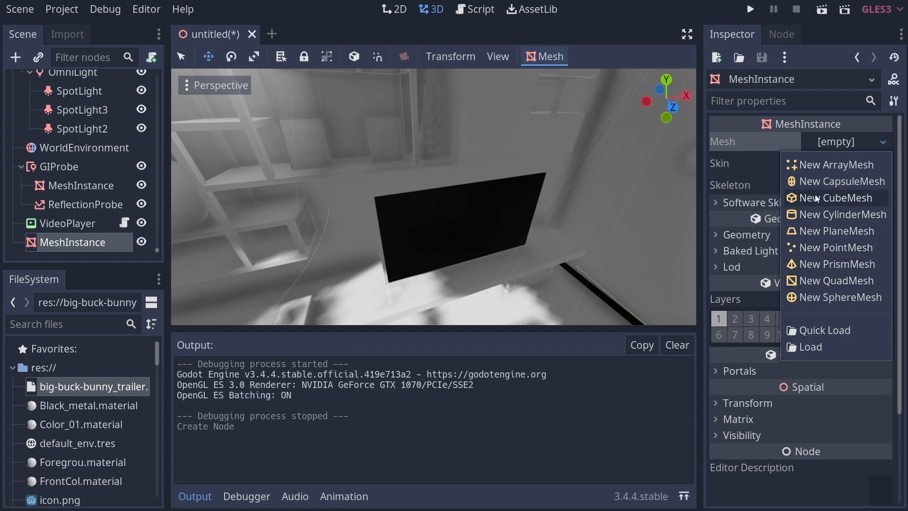
click(815, 234)
key(f)
- Move the plane up from the floor into the room and rotate it upright to face like the TV screen
middle_drag(472, 279, 468, 262)
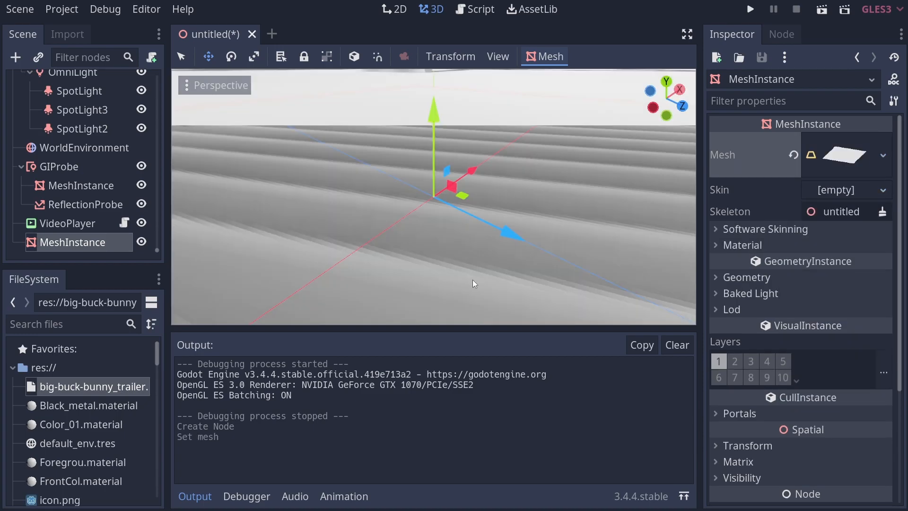
key(s)
mouse_move(489, 263)
right_down()
mouse_move(466, 263)
mouse_move(460, 250)
mouse_move(472, 267)
mouse_move(489, 264)
right_up()
drag(489, 263, 535, 215)
key(e)
right_drag(521, 172, 484, 189)
- Scale the plane down in width and height and shift it towards the TV
key(r)
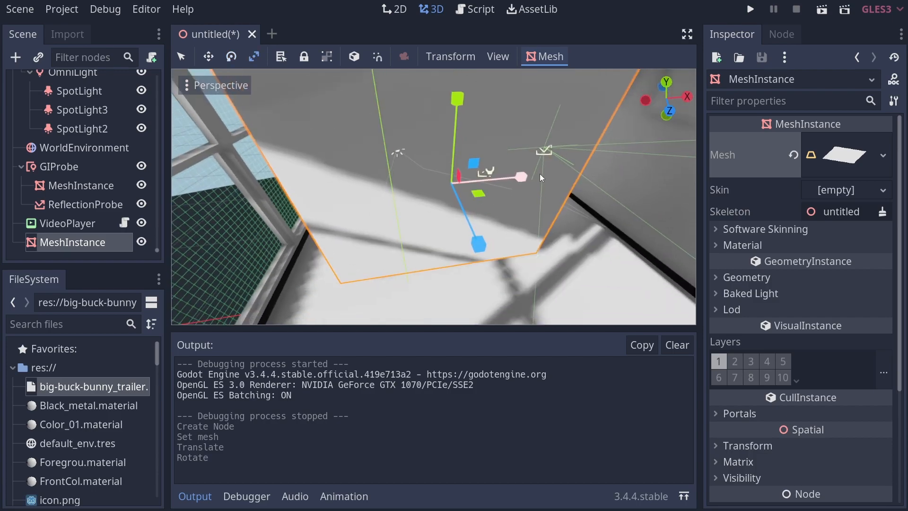
drag(537, 174, 468, 222)
drag(460, 112, 460, 159)
drag(514, 176, 466, 104)
key(w)
key(f)
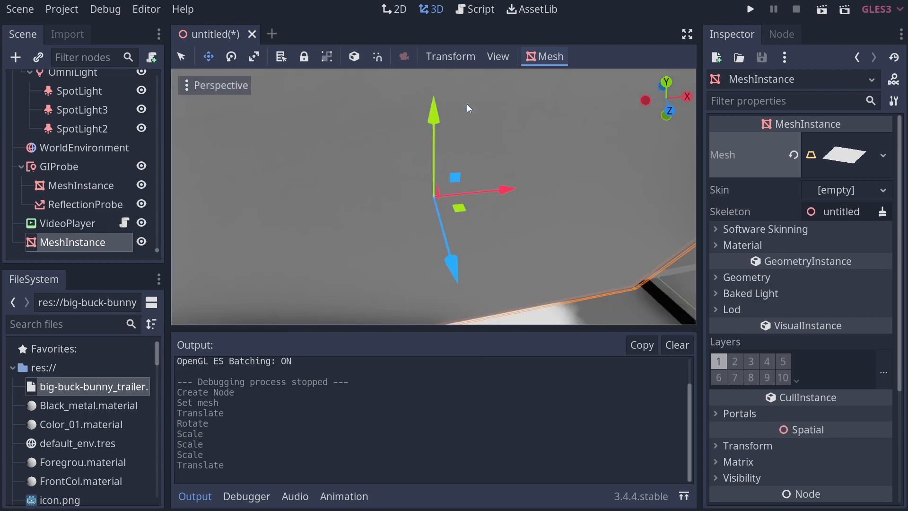
- Reduce the plane's size further and position it directly in front of the TV
right_drag(466, 104, 482, 178)
key(s)
key(r)
drag(539, 96, 489, 177)
key(w)
middle_drag(490, 177, 597, 160)
drag(596, 160, 615, 163)
key(f)
scroll(558, 196, down, 4)
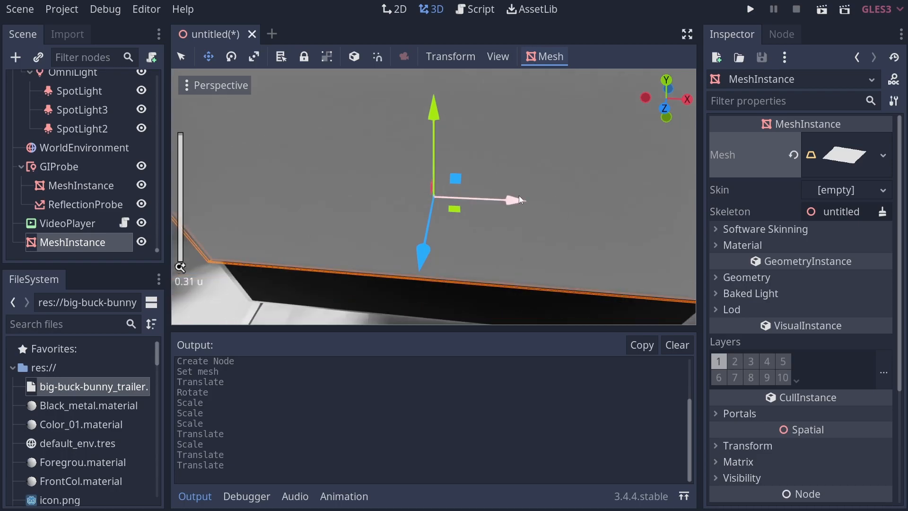
- Fine-tune the plane's scale and position until its edges line up with the TV screen
key(r)
drag(517, 200, 514, 200)
key(w)
key(r)
mouse_move(440, 122)
mouse_down()
mouse_move(446, 76)
mouse_move(436, 137)
mouse_move(443, 134)
mouse_up()
key(w)
key(e)
key(r)
key(s)
right_drag(444, 134, 443, 134)
key(w)
key(d)
key(w)
mouse_move(407, 183)
mouse_down()
mouse_move(418, 185)
mouse_move(409, 186)
mouse_up()
drag(325, 220, 330, 219)
key(r)
drag(467, 209, 467, 209)
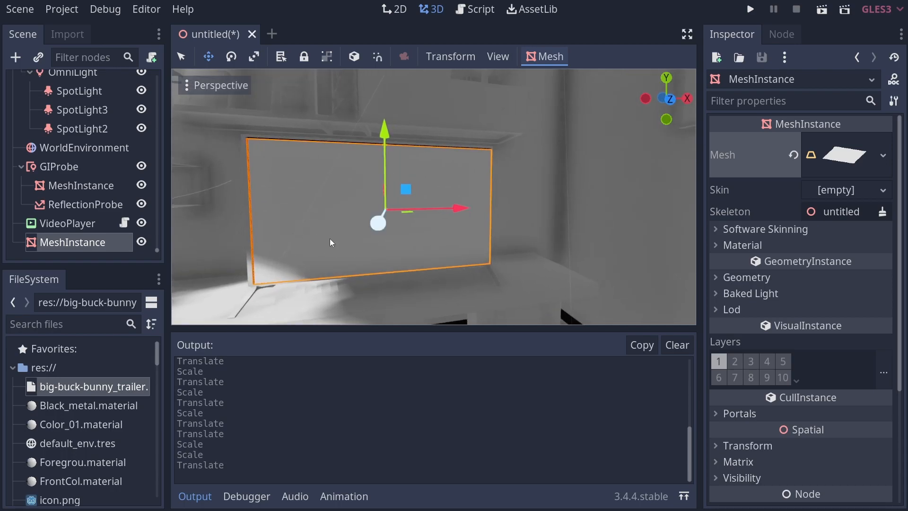
- Create a new SpatialMaterial in material slot 0 of the plane and open its properties
click(770, 245)
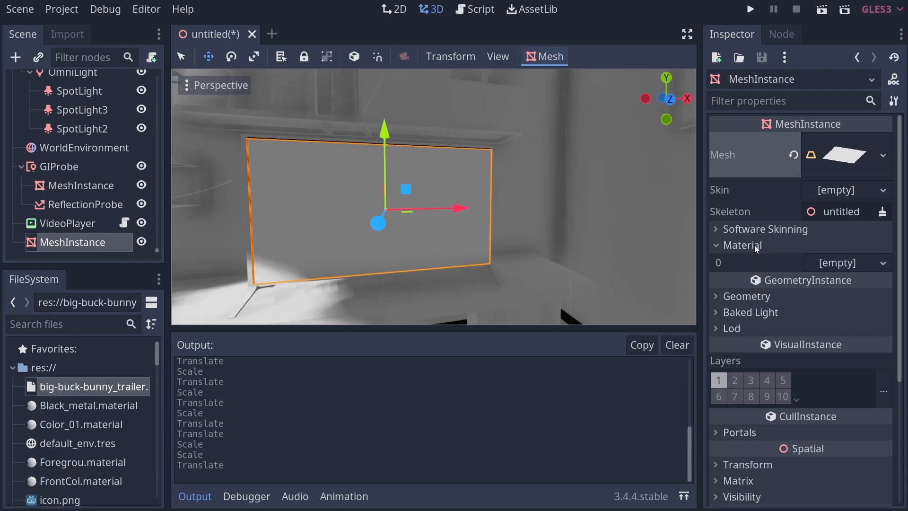
click(849, 264)
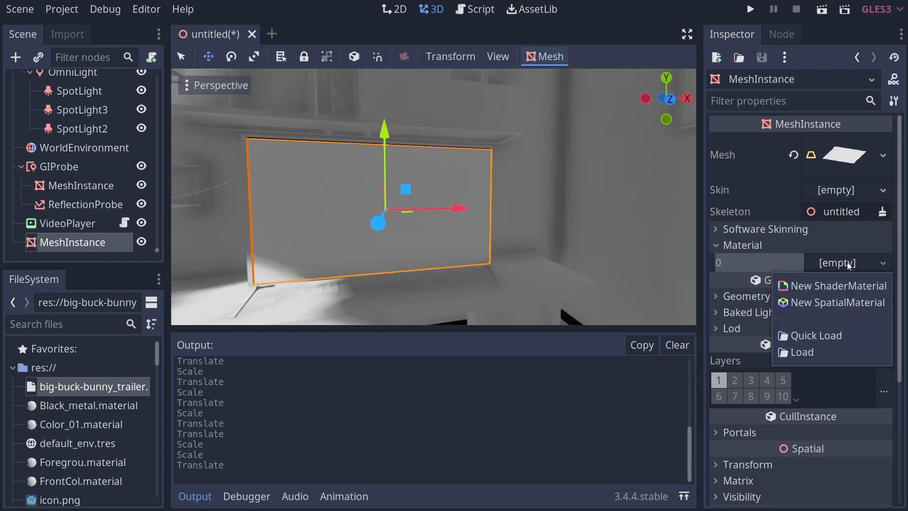
click(841, 305)
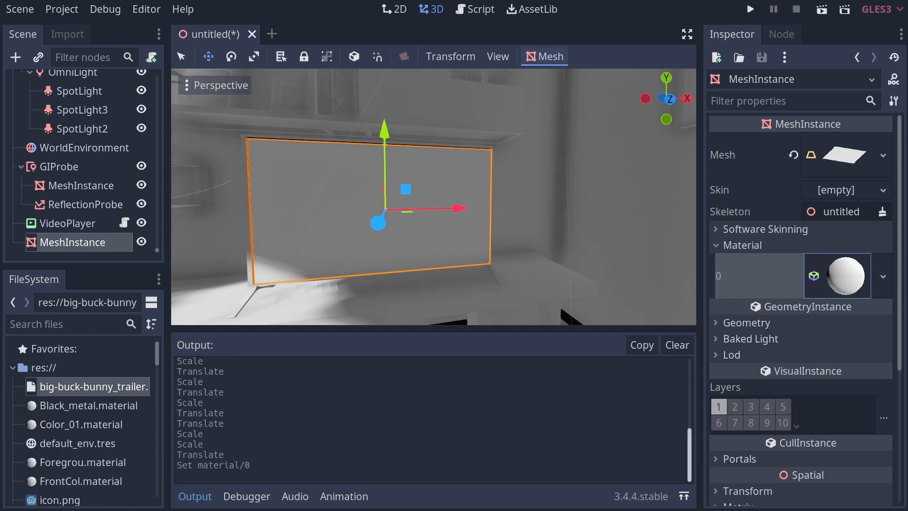
click(882, 276)
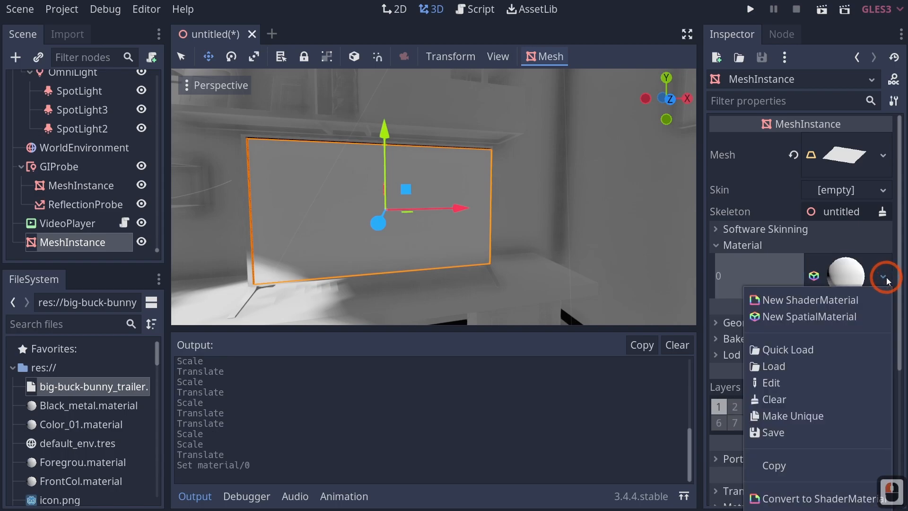
click(862, 272)
- Try to assign a new ViewportTexture as the Albedo texture of the plane's material
scroll(784, 312, down, 5)
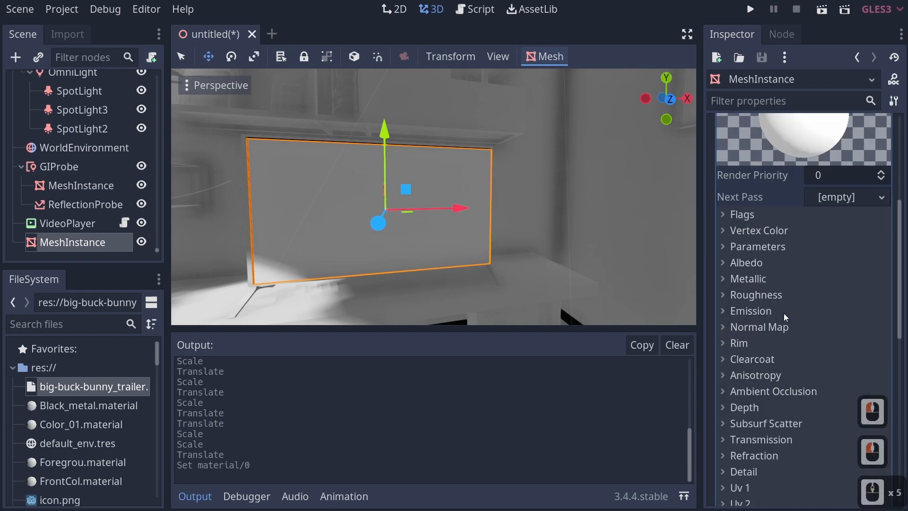
click(750, 264)
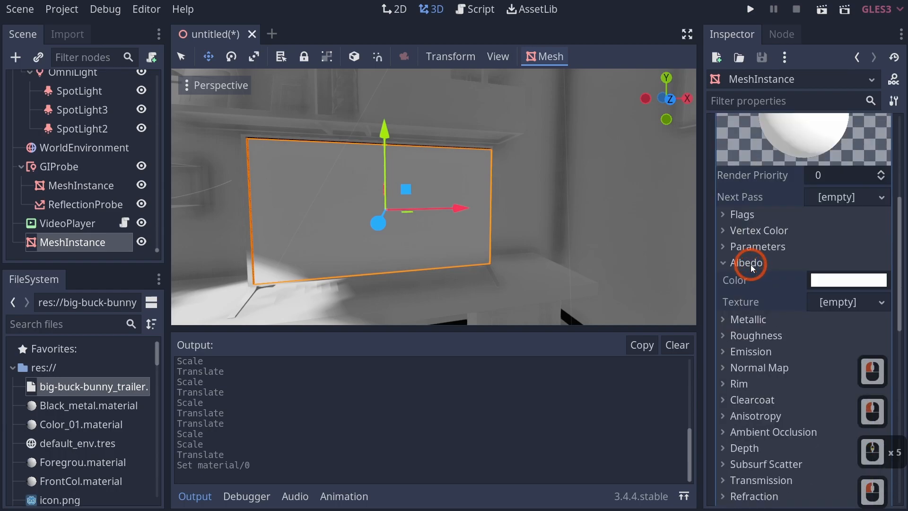
click(835, 304)
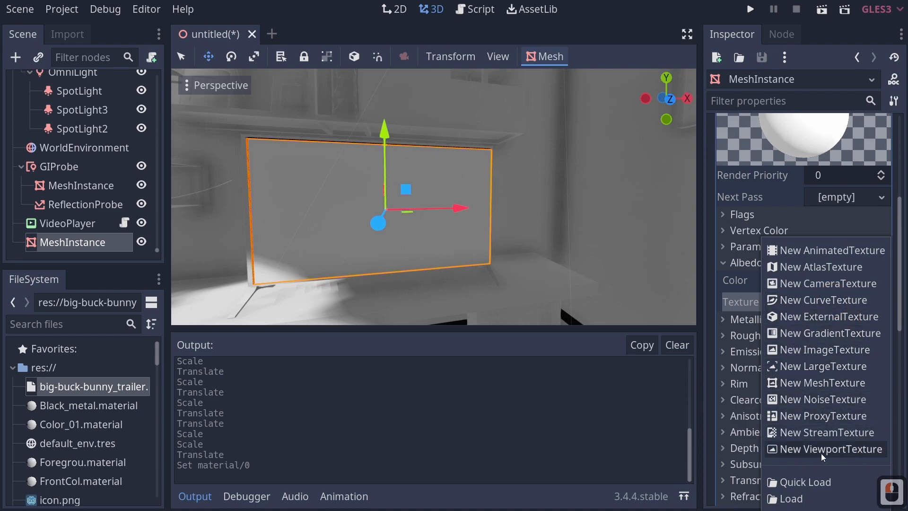
click(784, 452)
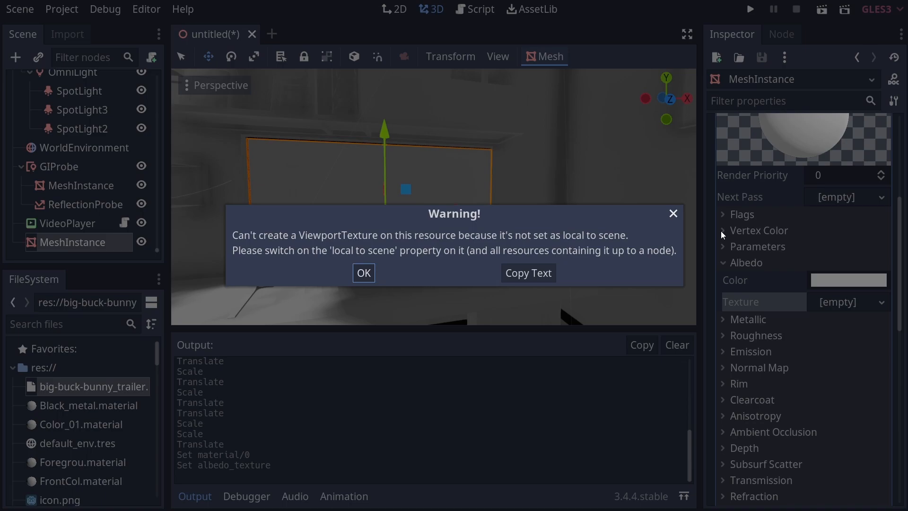
click(364, 273)
- Enable Local To Scene in the resource settings of the plane's SpatialMaterial
scroll(780, 284, down, 8)
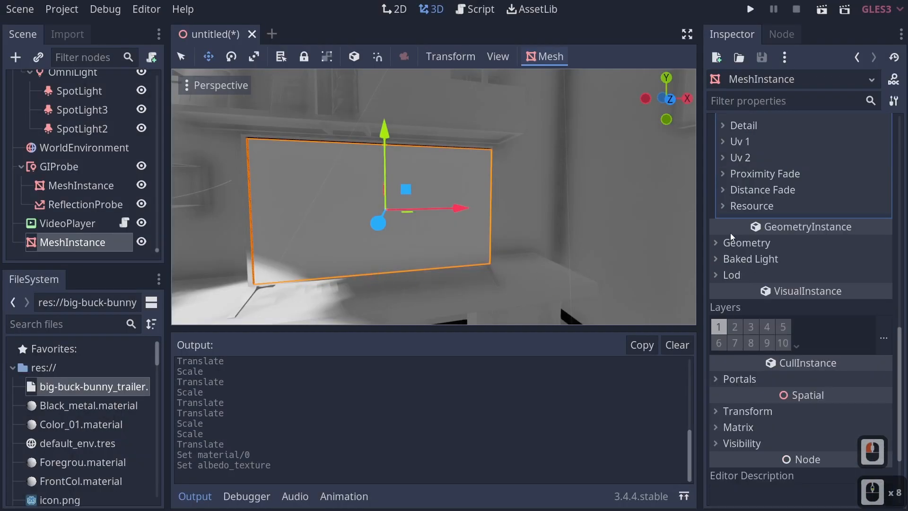
click(740, 206)
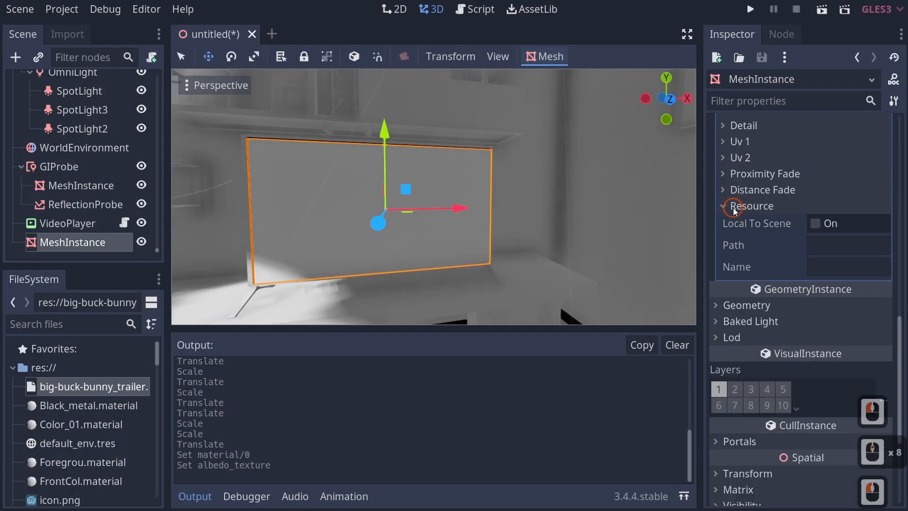
click(815, 224)
scroll(739, 245, up, 8)
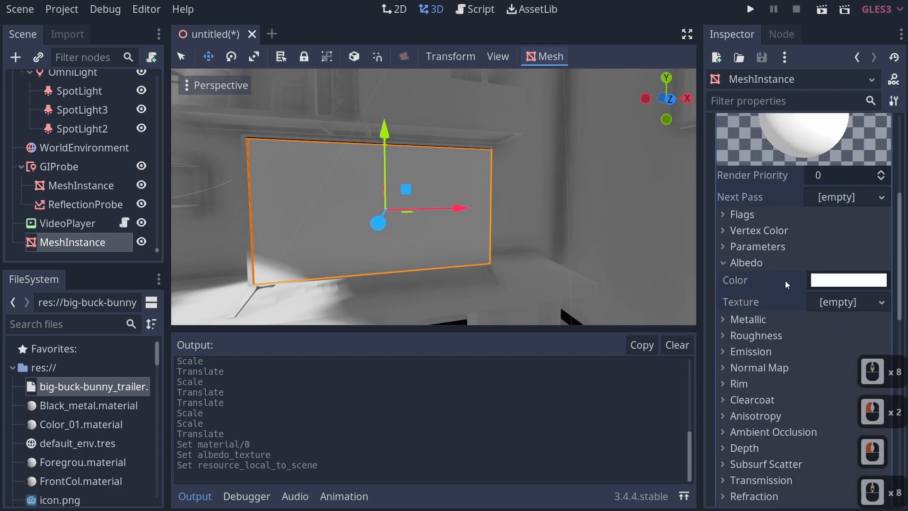
- Assign a new ViewportTexture as the Albedo texture of the plane's material and open its properties
click(816, 300)
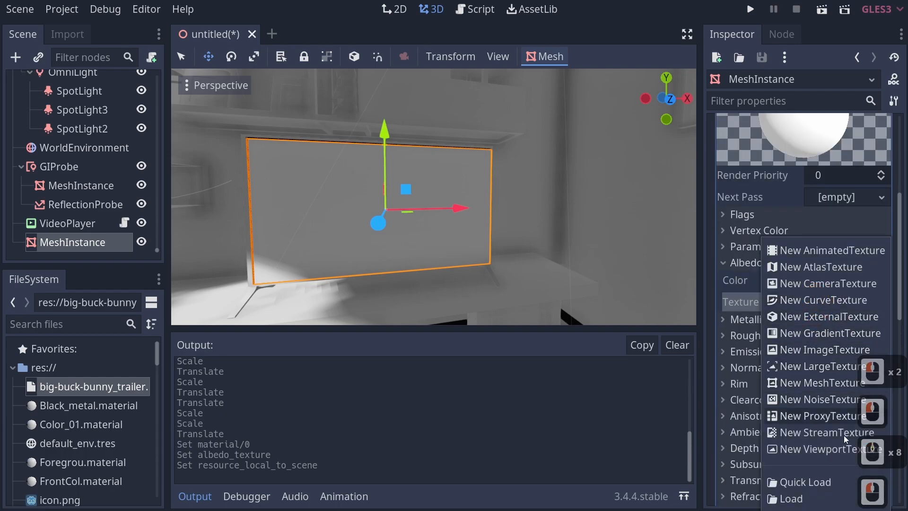
click(811, 452)
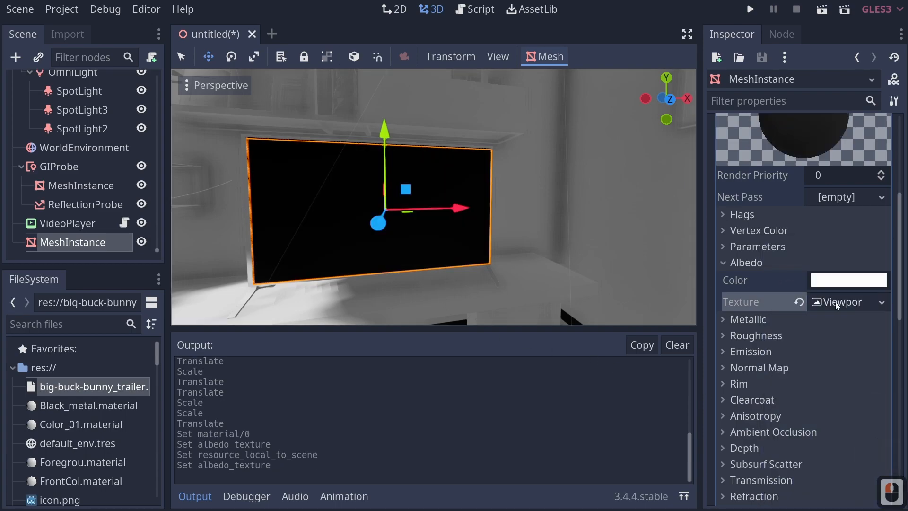
click(835, 302)
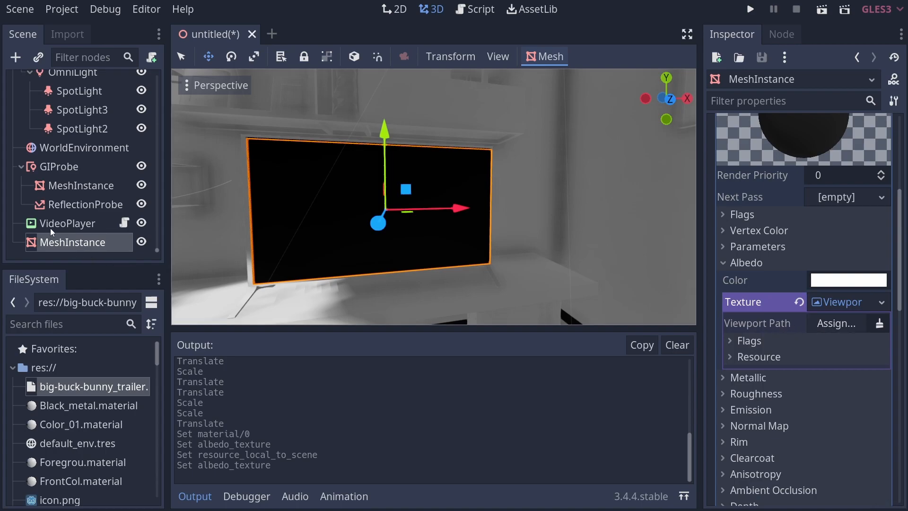
- Add a Viewport node as a child of the scene's root node
drag(157, 250, 155, 3)
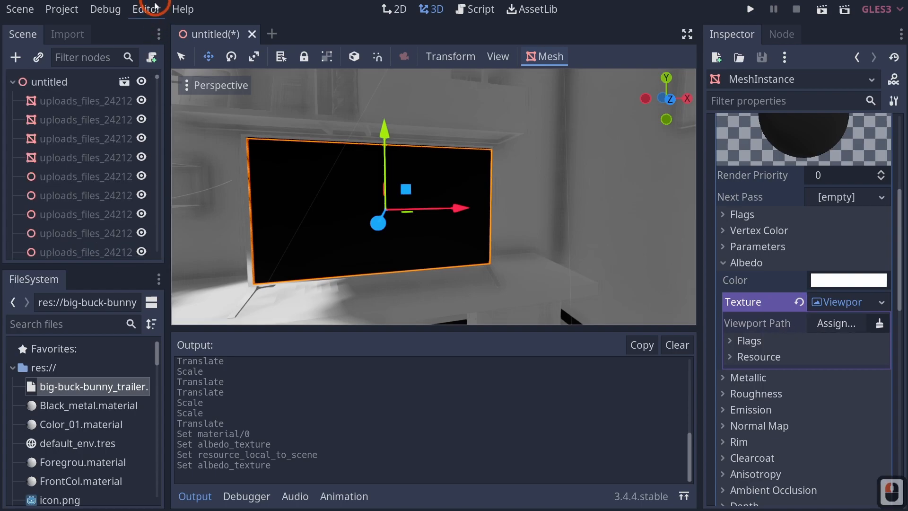
right_click(57, 83)
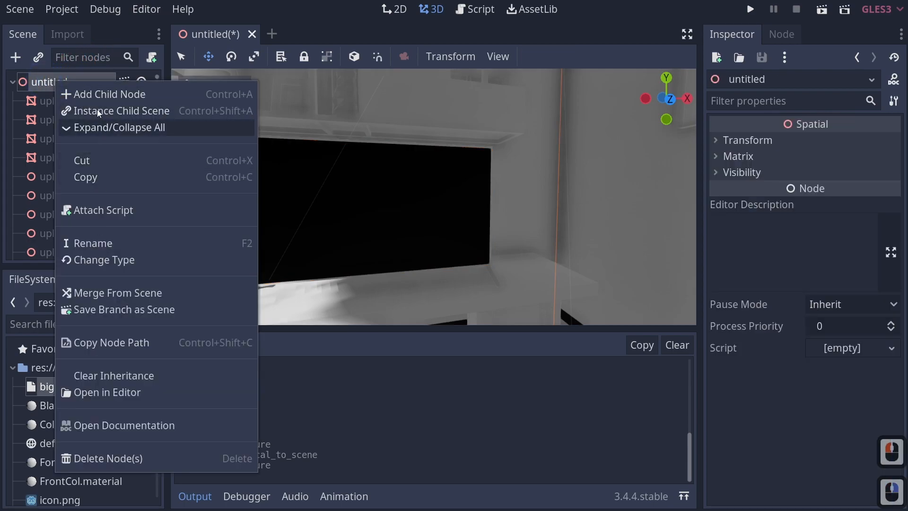
click(95, 94)
text(viewport)
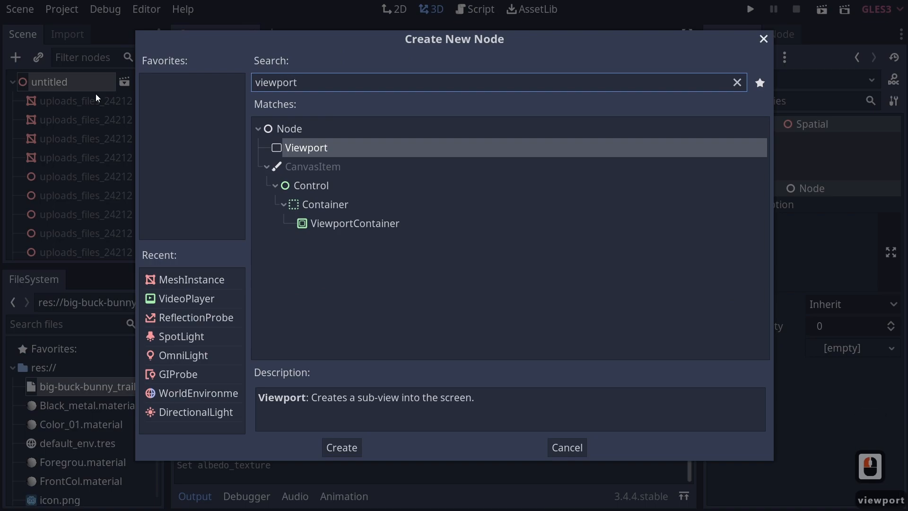
key(Return)
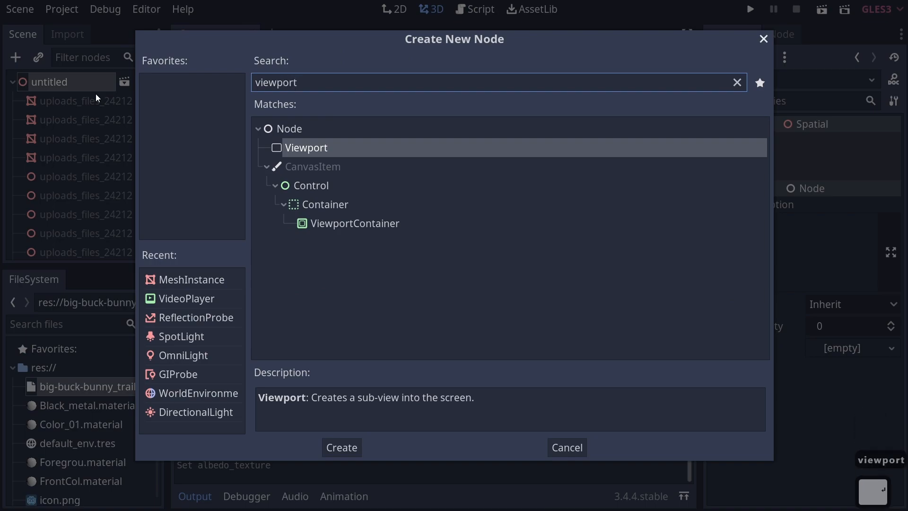
click(305, 148)
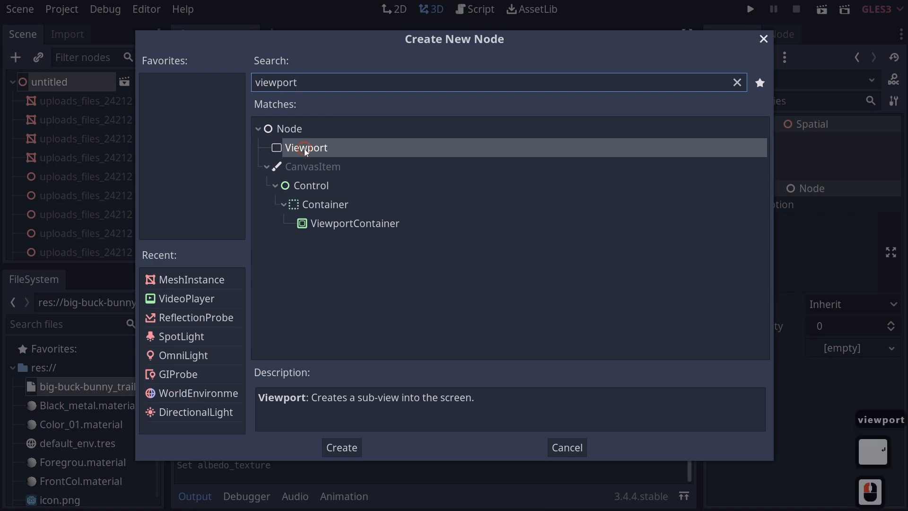
click(348, 451)
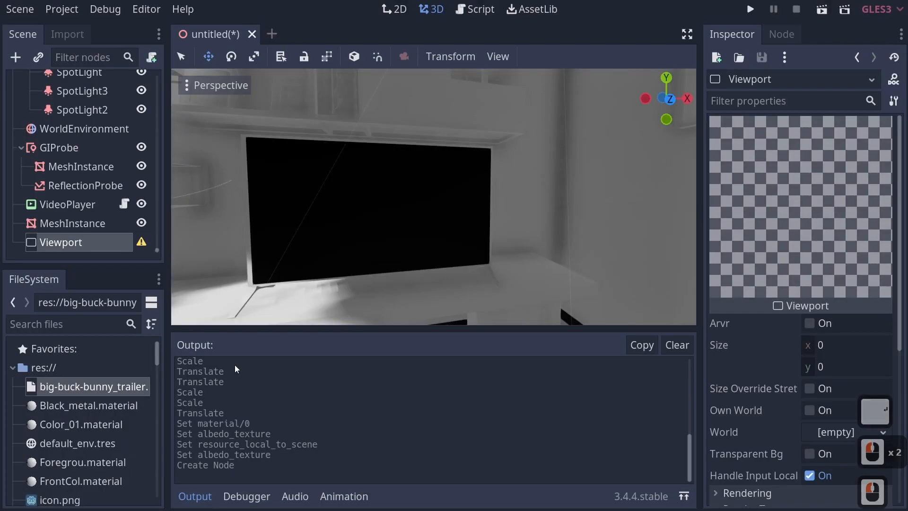
- Add a ViewportContainer as a child of the Viewport and move the VideoPlayer into that container
right_click(87, 246)
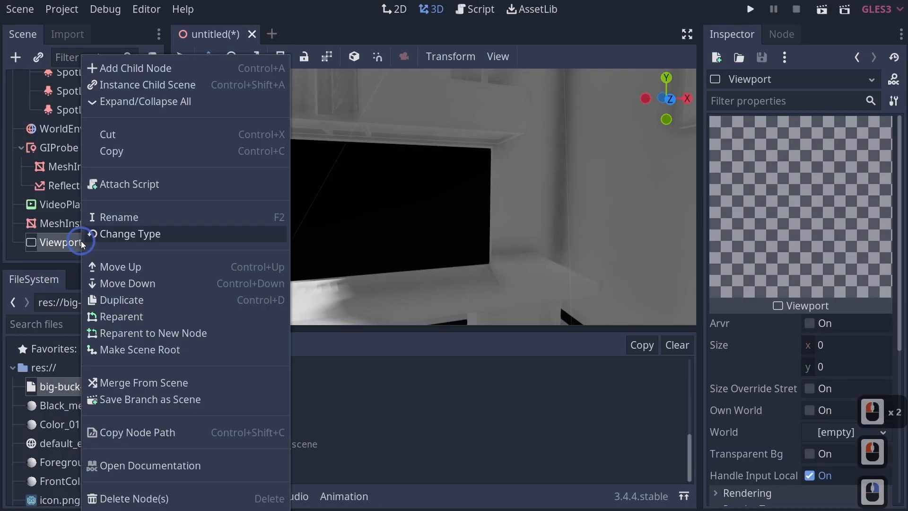
click(140, 66)
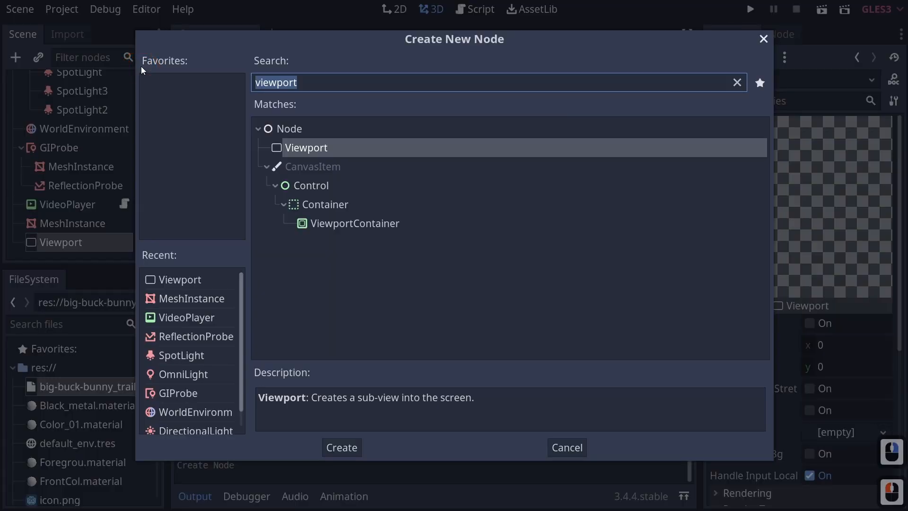
key(Down)
key(Down)
key(Down)
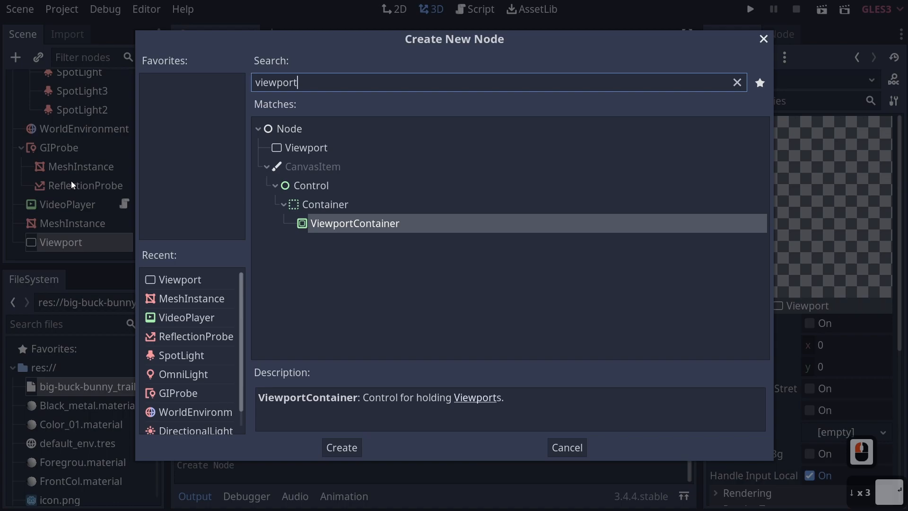
key(Return)
drag(71, 181, 55, 239)
- Select the Viewport node and look up the frame width and height of big-buck-bunny_trailer.webm in its File Explorer properties
click(52, 204)
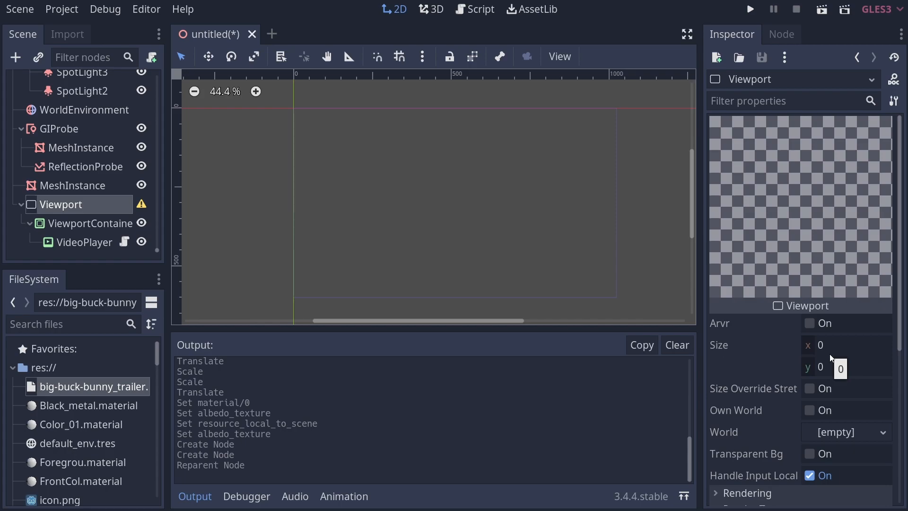
key(alt+Tab)
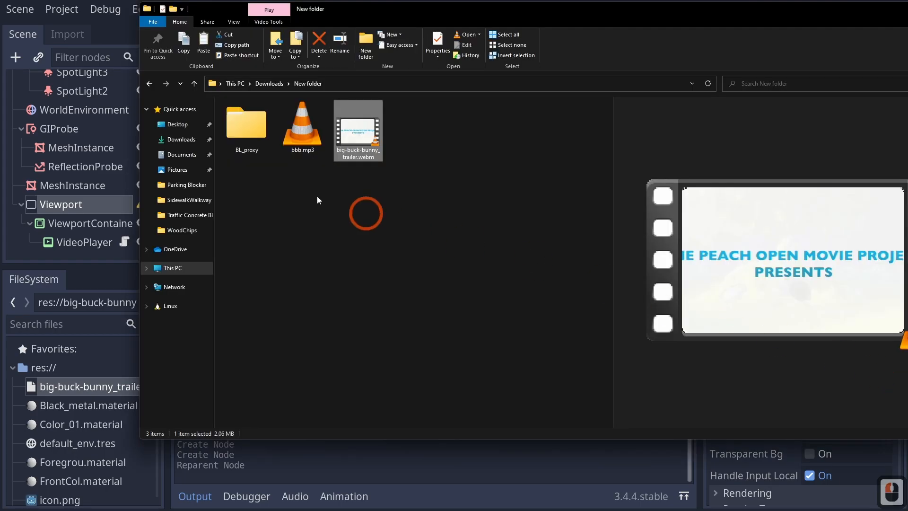
right_click(358, 127)
click(391, 219)
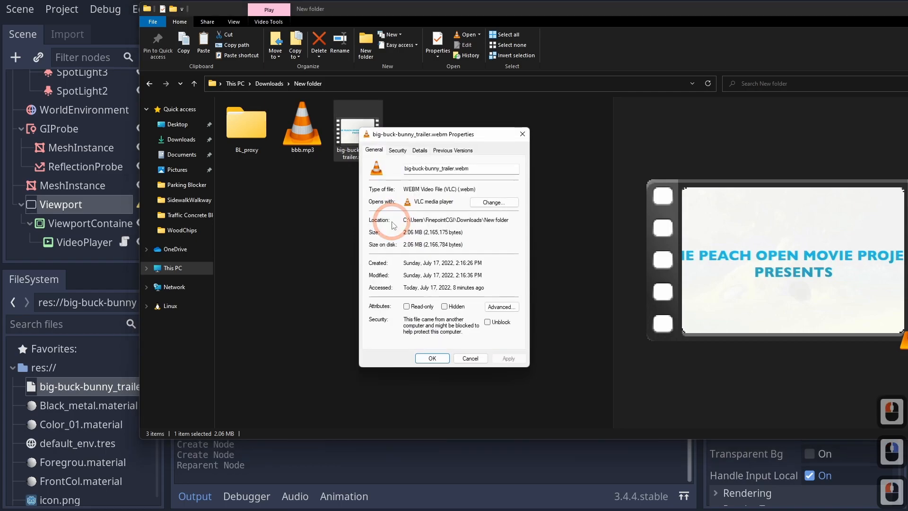
click(419, 150)
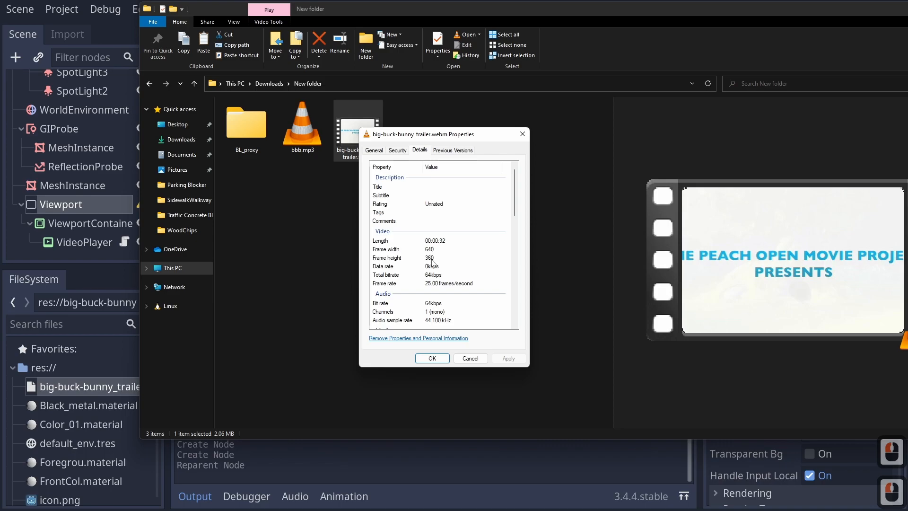
- Return to Godot and set the Viewport's size to 640 by 360
click(518, 478)
double_click(825, 349)
text(640)
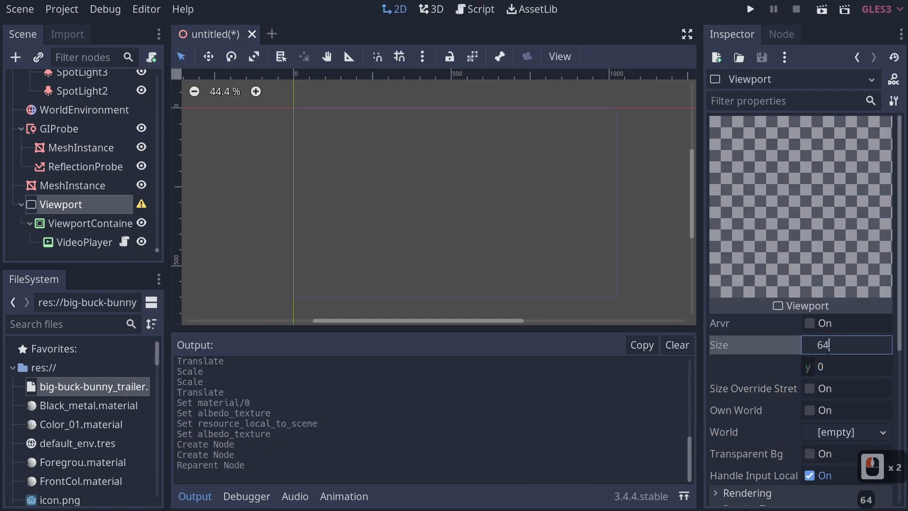
key(Tab)
text(3)
key(Return)
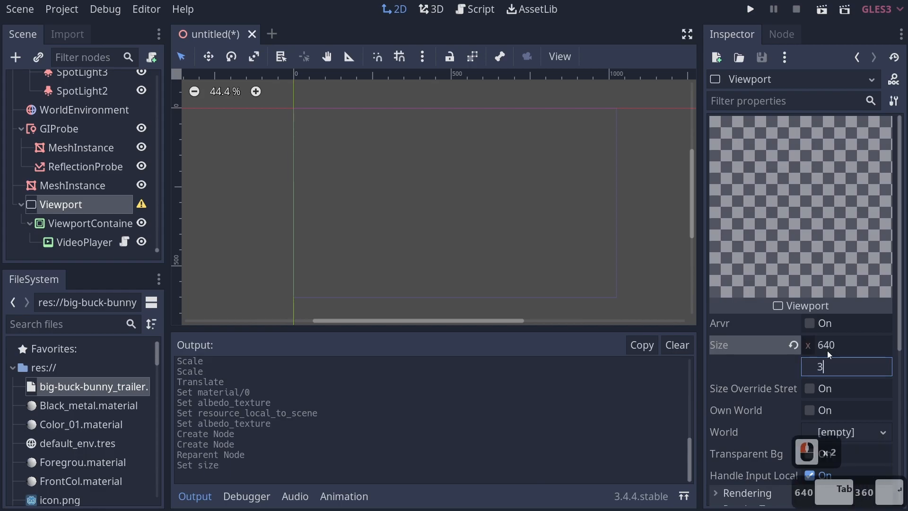
text(60)
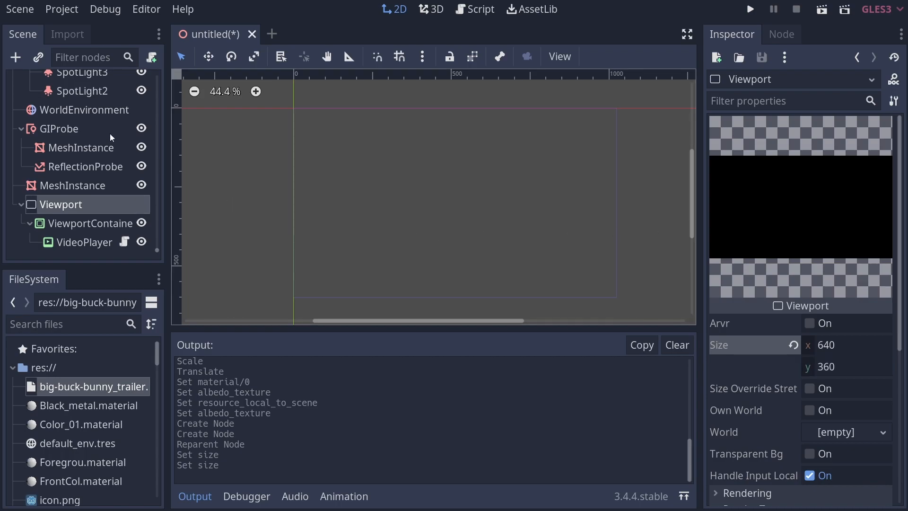
- Assign the Viewport node as the viewport path of the screen plane's ViewportTexture
click(79, 186)
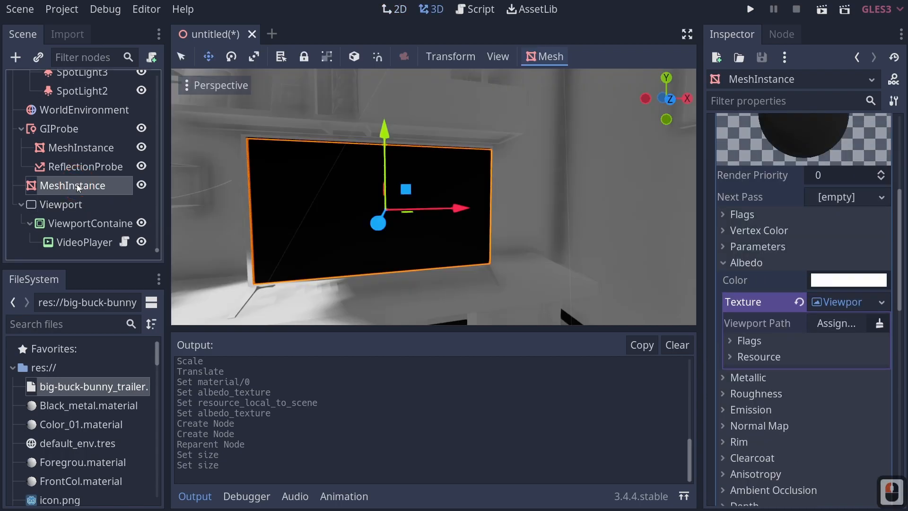
click(827, 325)
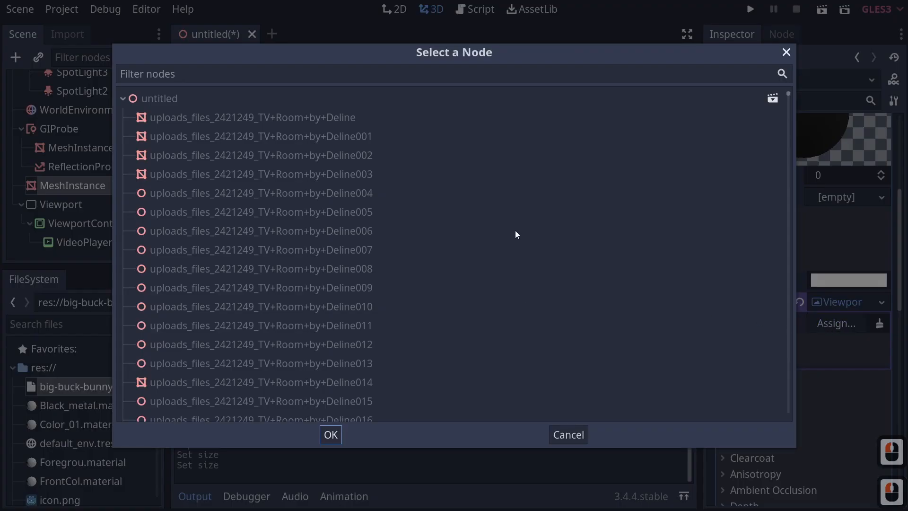
drag(790, 92, 752, 440)
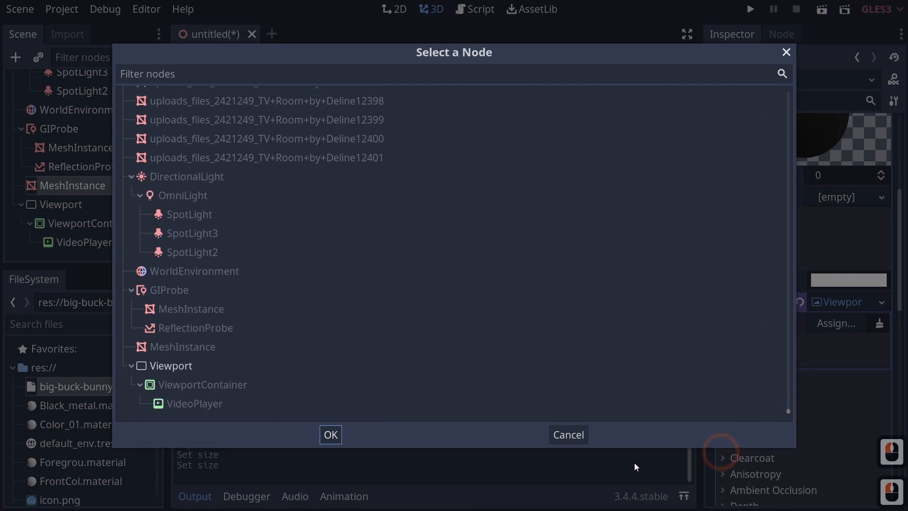
click(168, 372)
click(330, 433)
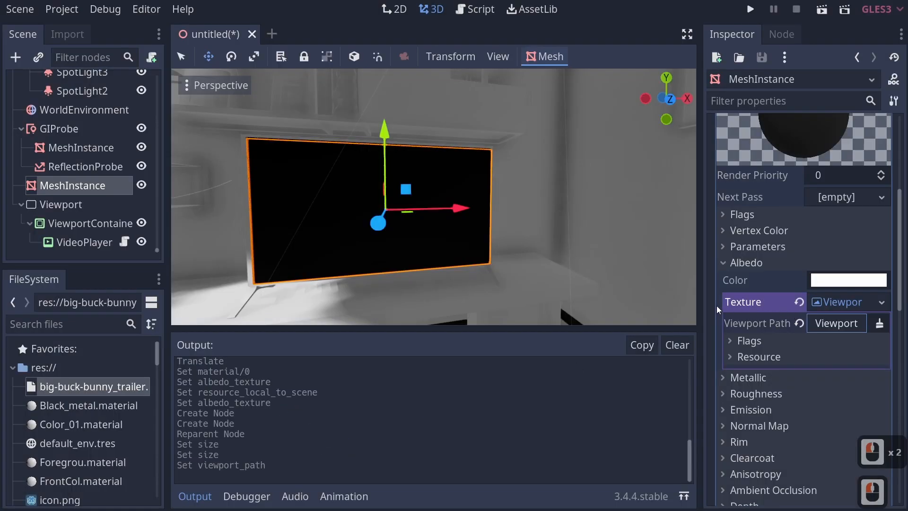
- Test-run the project, close the game window and examine the errors listed in the debugger
click(749, 10)
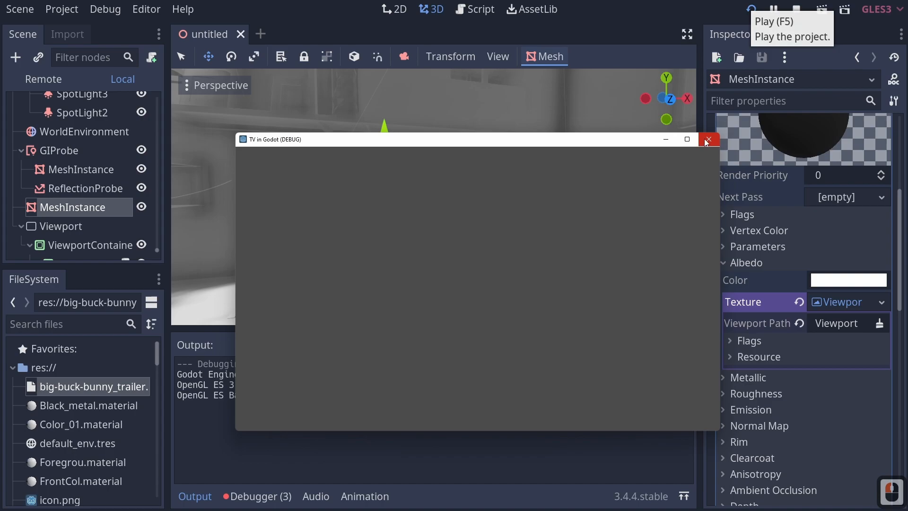
click(706, 141)
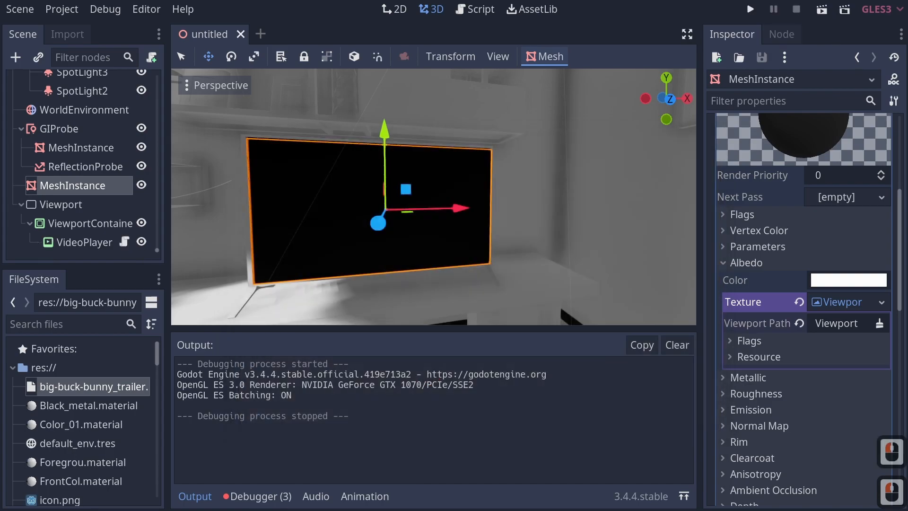
click(244, 502)
click(258, 315)
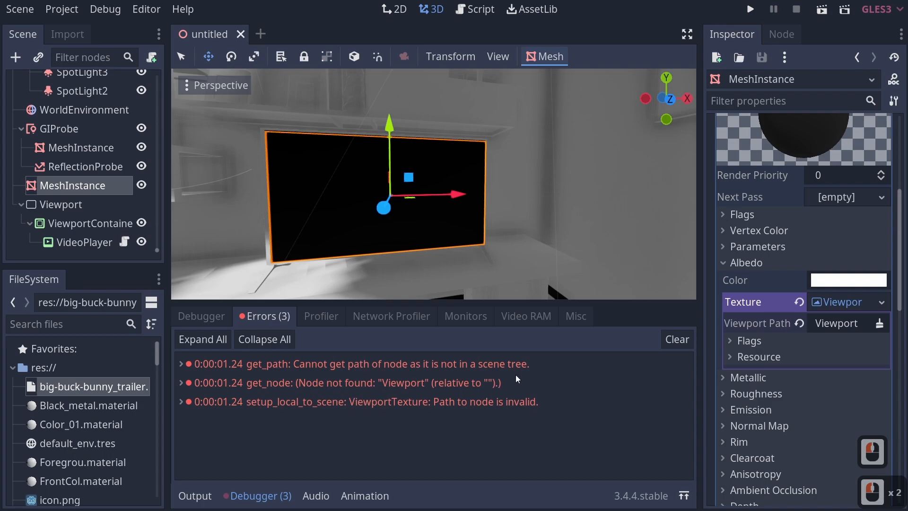
- Try reassigning the Viewport node as the ViewportTexture's viewport path and clear the assignment again
drag(701, 317, 618, 317)
click(808, 324)
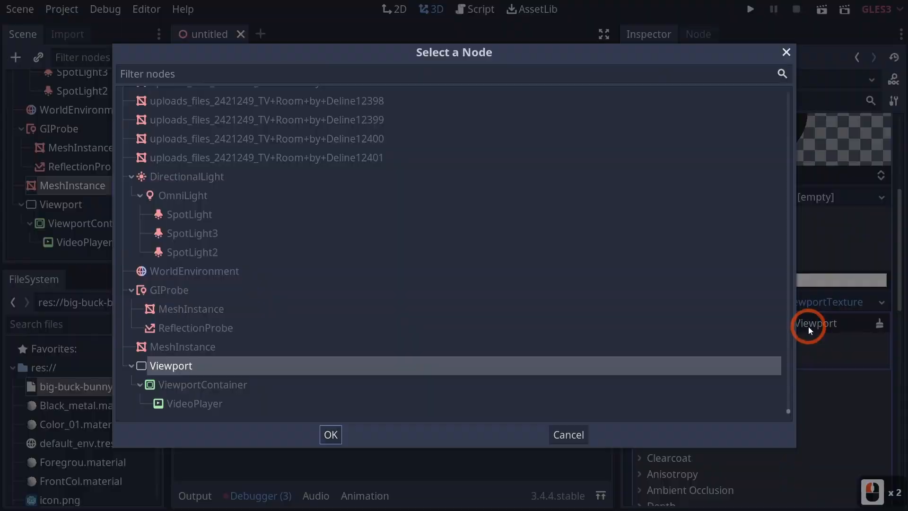
double_click(177, 366)
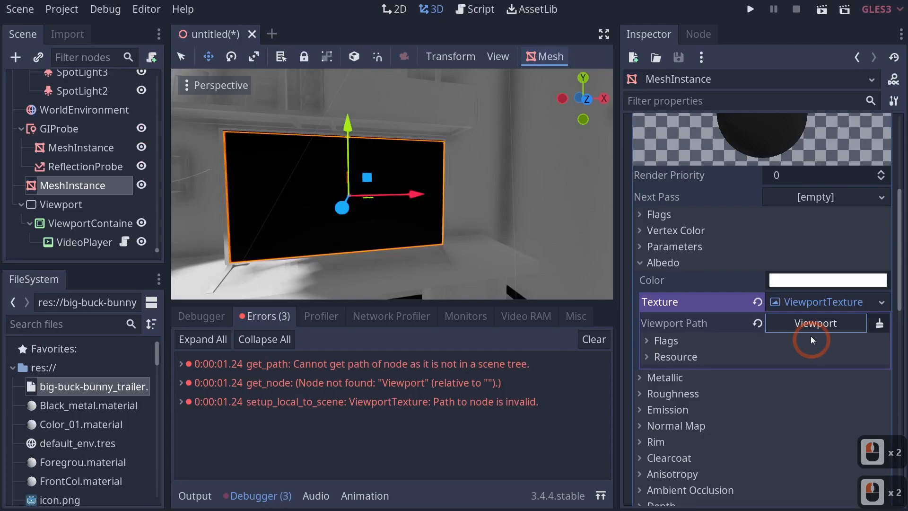
click(758, 323)
click(816, 323)
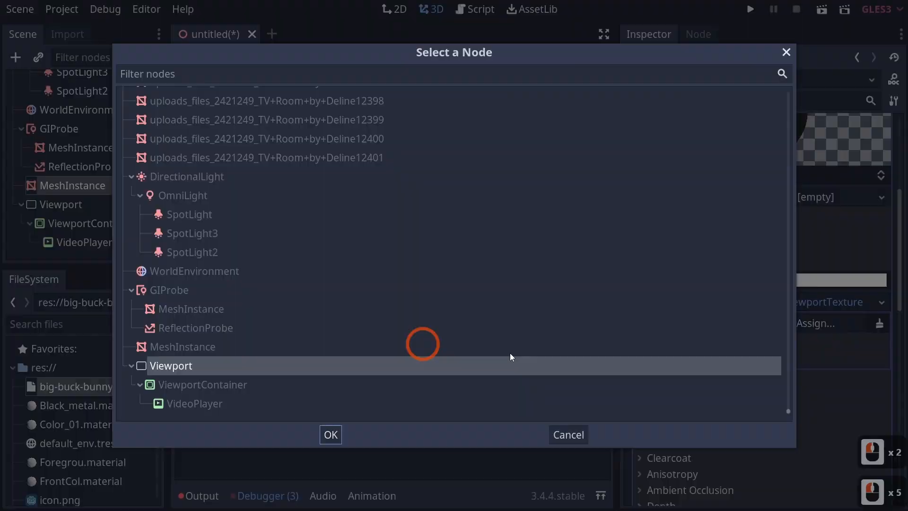
double_click(208, 367)
click(759, 323)
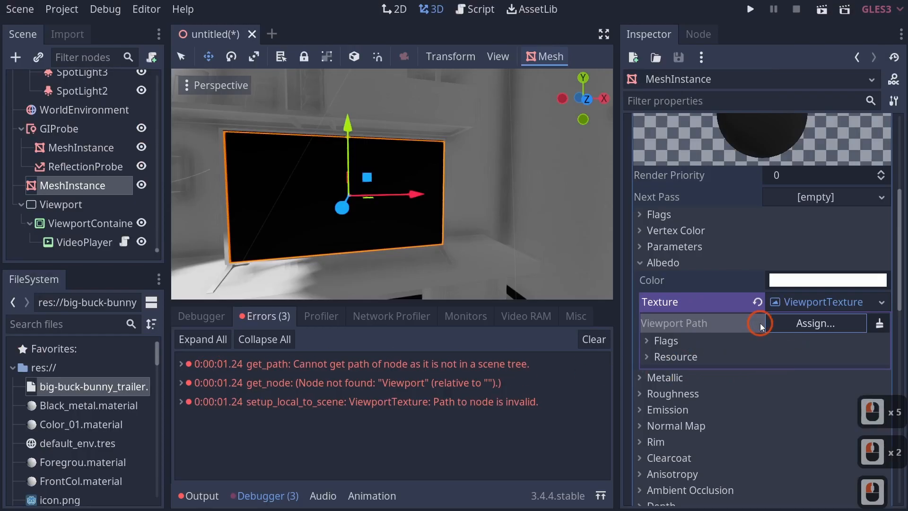
- Reparent the Viewport under the screen plane's MeshInstance and assign it as the ViewportTexture's viewport path
drag(56, 204, 57, 186)
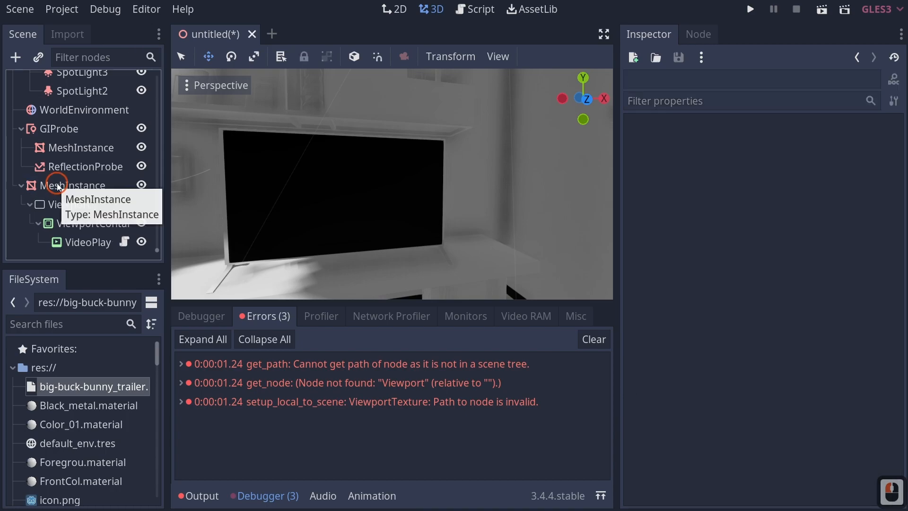
click(57, 185)
click(818, 323)
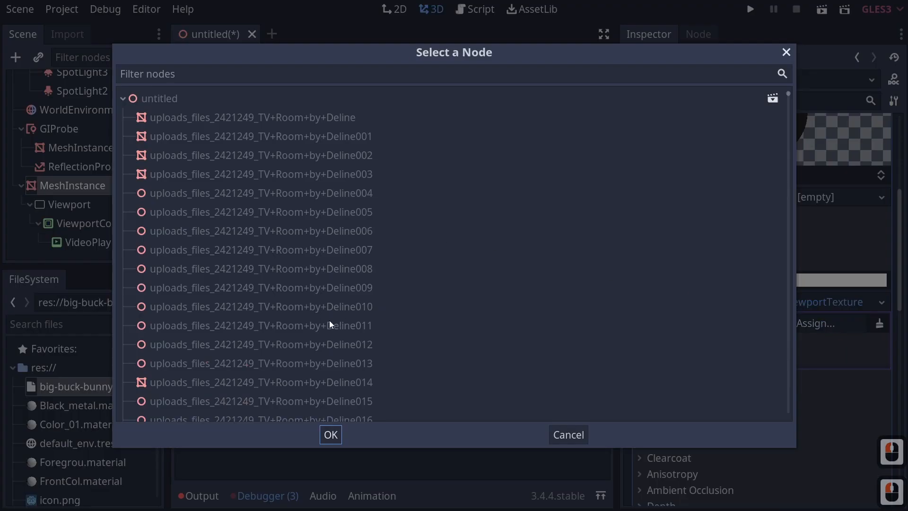
scroll(330, 321, down, 6)
drag(786, 102, 786, 416)
click(176, 365)
click(330, 434)
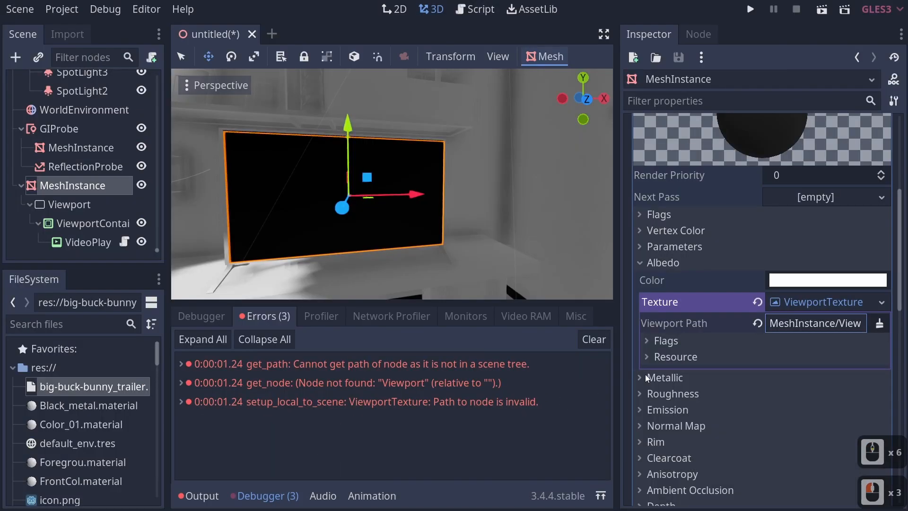
- Run the project again with the reparented Viewport and close the game window
click(750, 9)
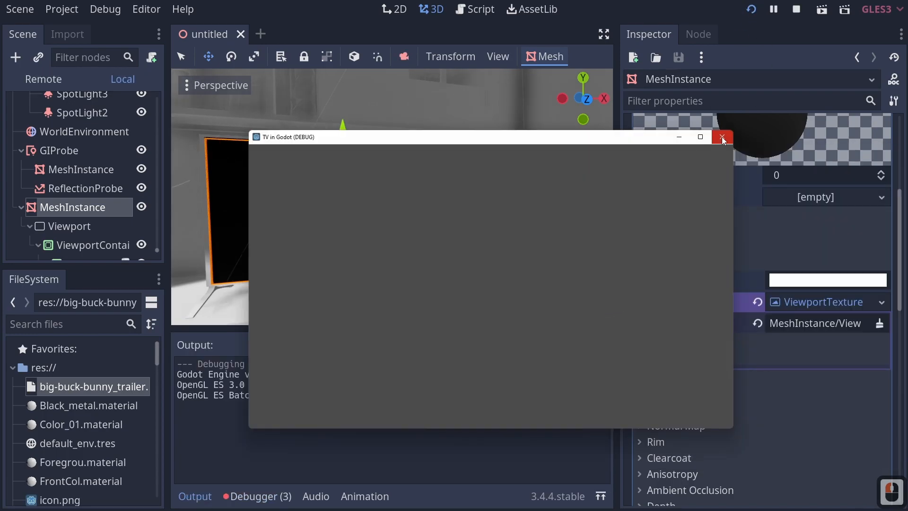
click(722, 138)
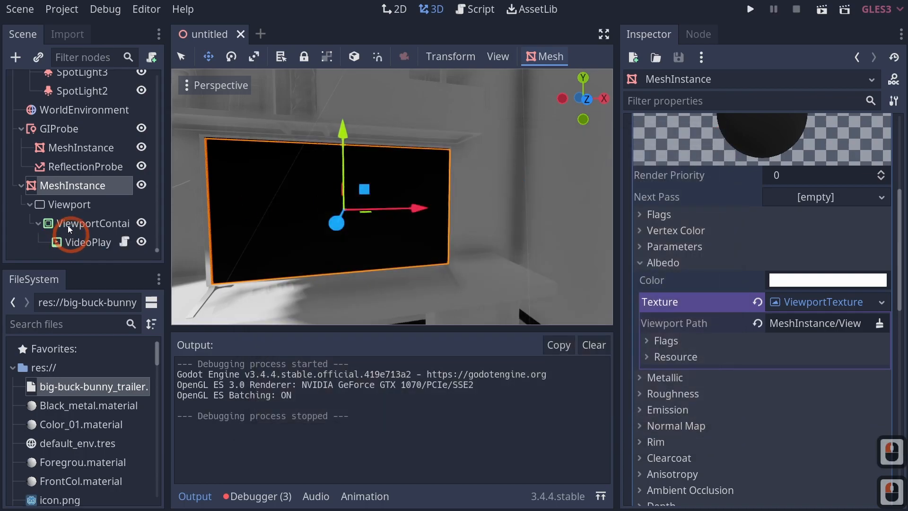
- Add a Camera2D node as a child of the Viewport and test-run the project, closing the game window
right_click(55, 204)
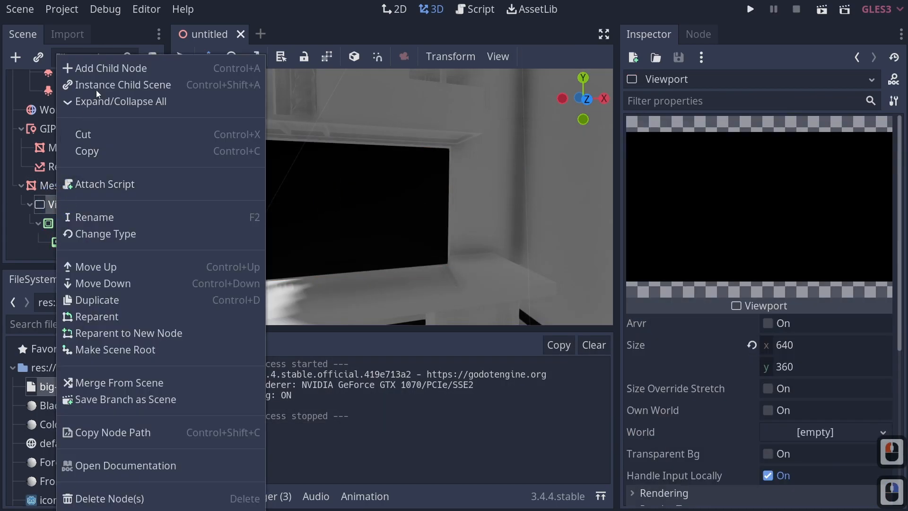
click(106, 72)
text(cama)
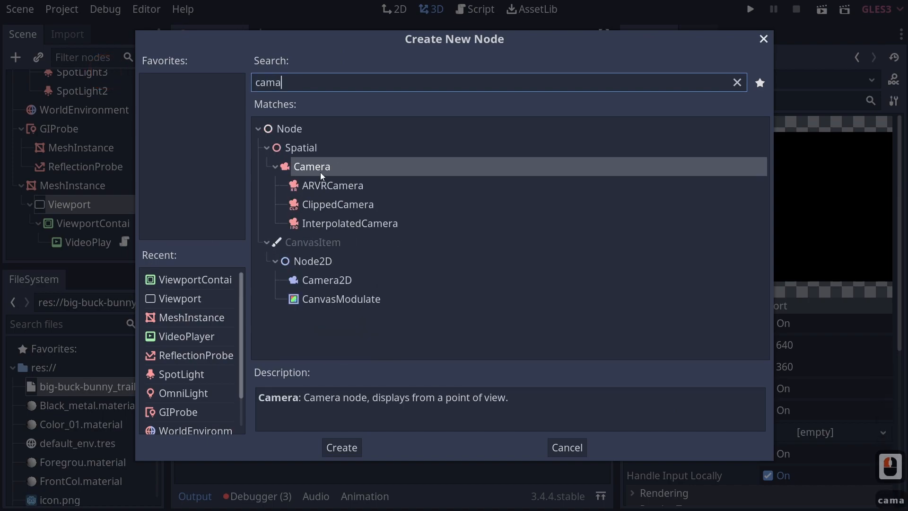
click(342, 282)
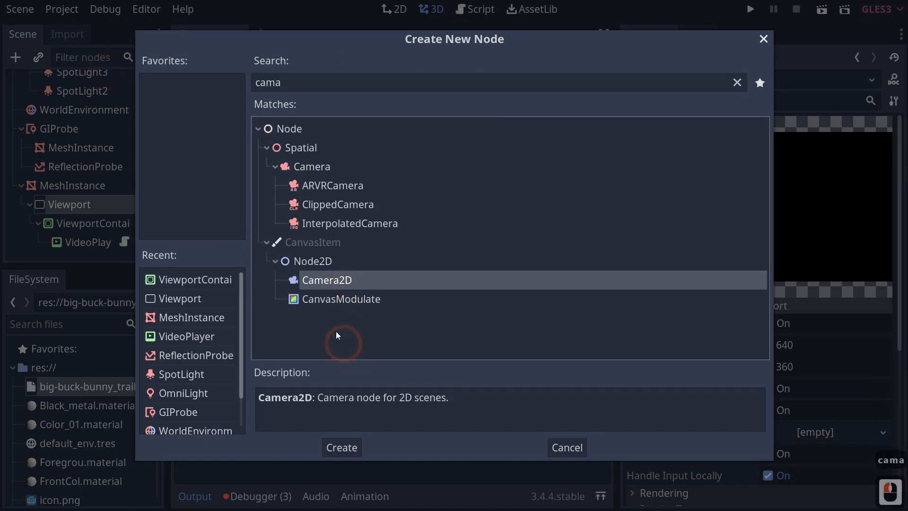
click(357, 450)
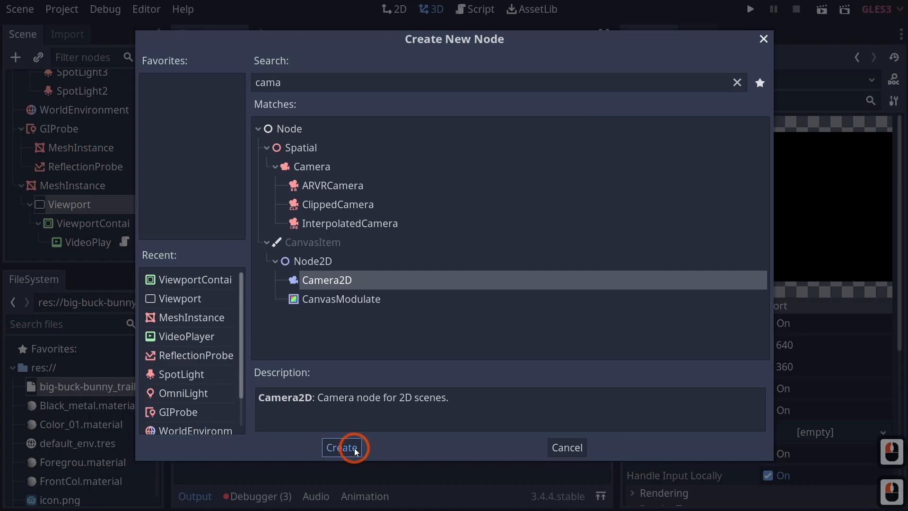
key(F5)
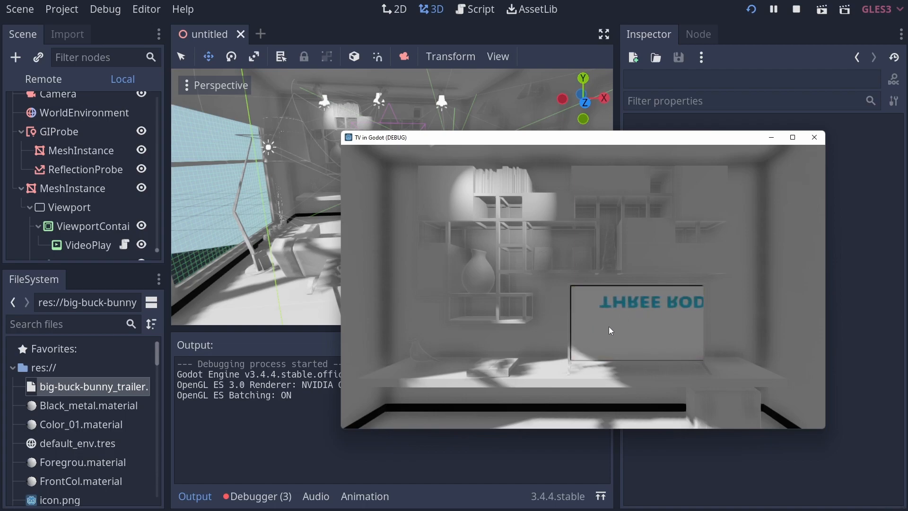
click(814, 138)
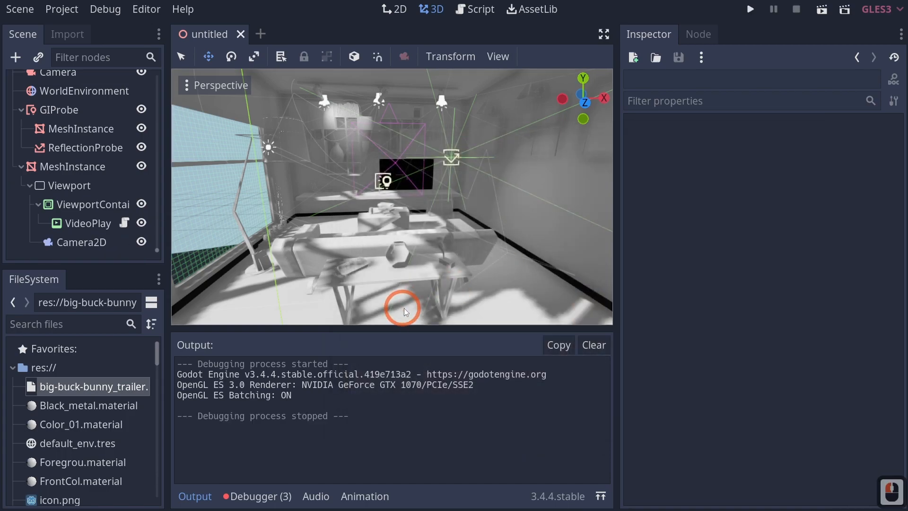
- Undo the last node removal and node reparenting in the scene
click(69, 185)
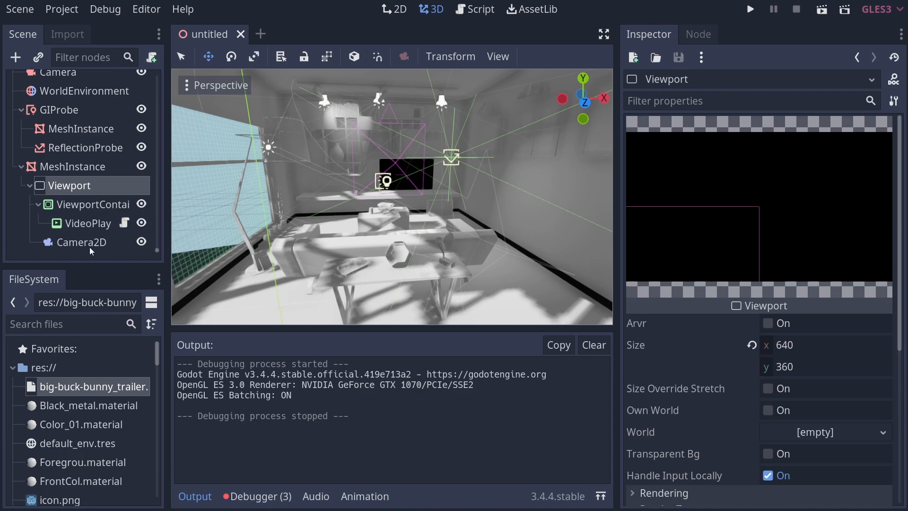
key(ctrl+z)
key(ctrl+z)
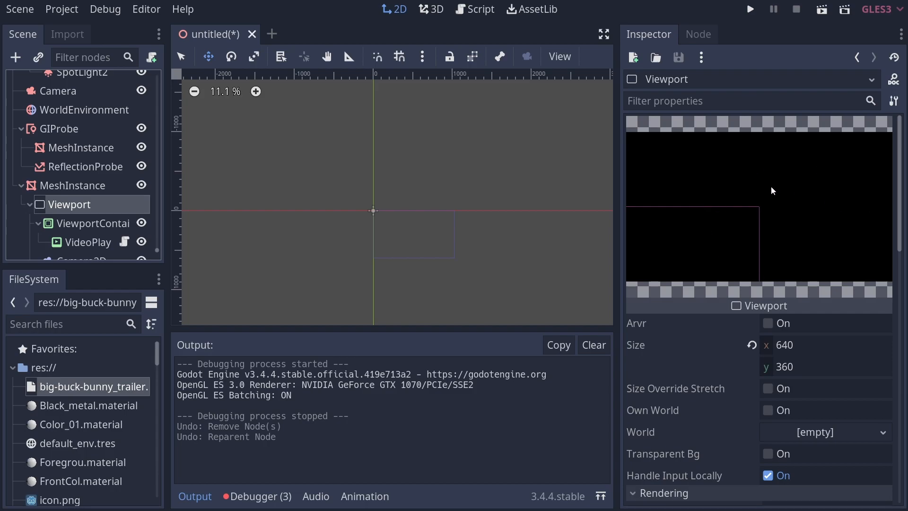
- Compare the Viewport and VideoPlayer sizes and set the VideoPlayer's Rect size to 640 × 360
scroll(694, 349, down, 1)
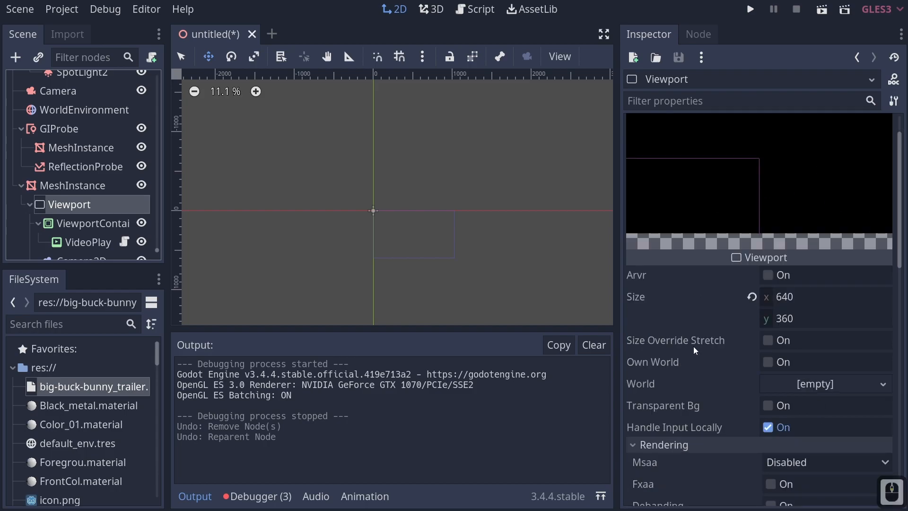
scroll(694, 349, up, 3)
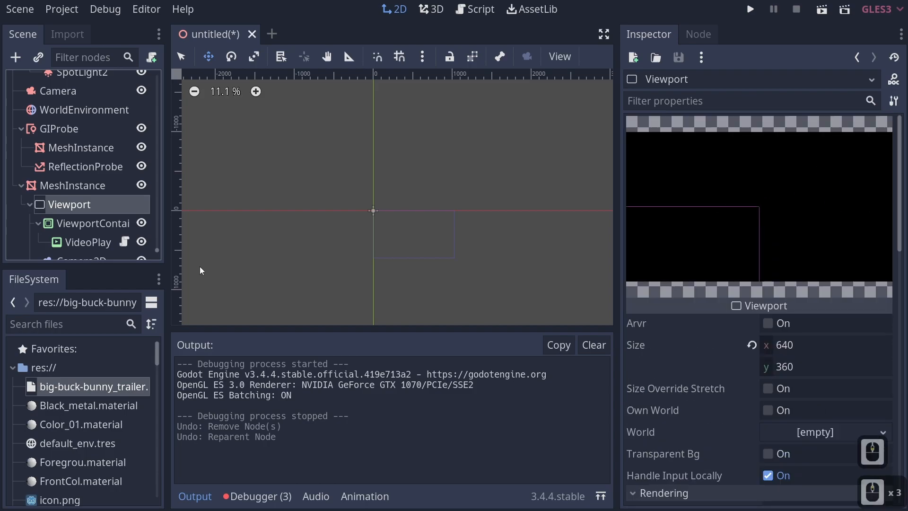
click(79, 242)
scroll(653, 375, down, 5)
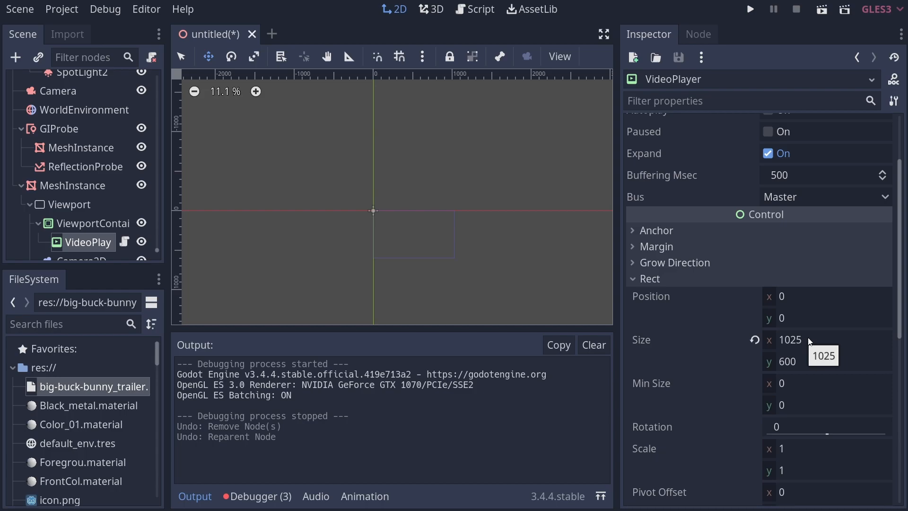
click(63, 206)
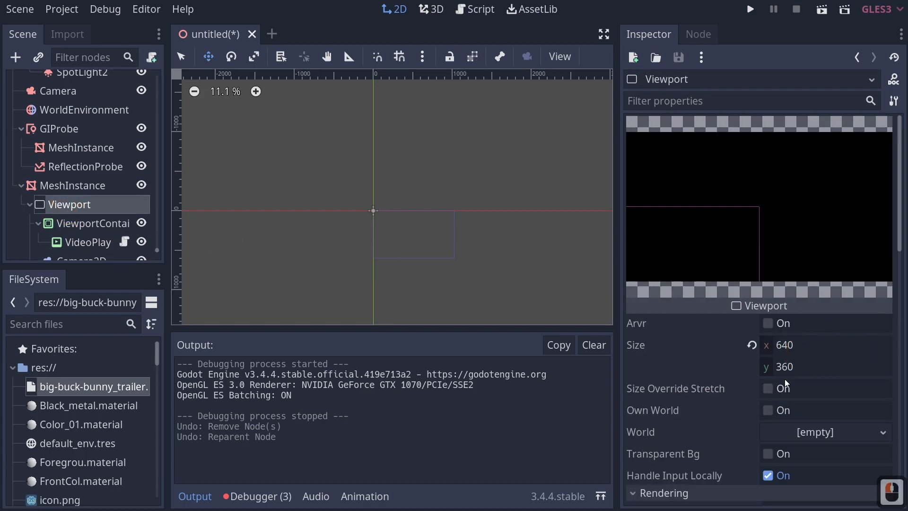
click(81, 241)
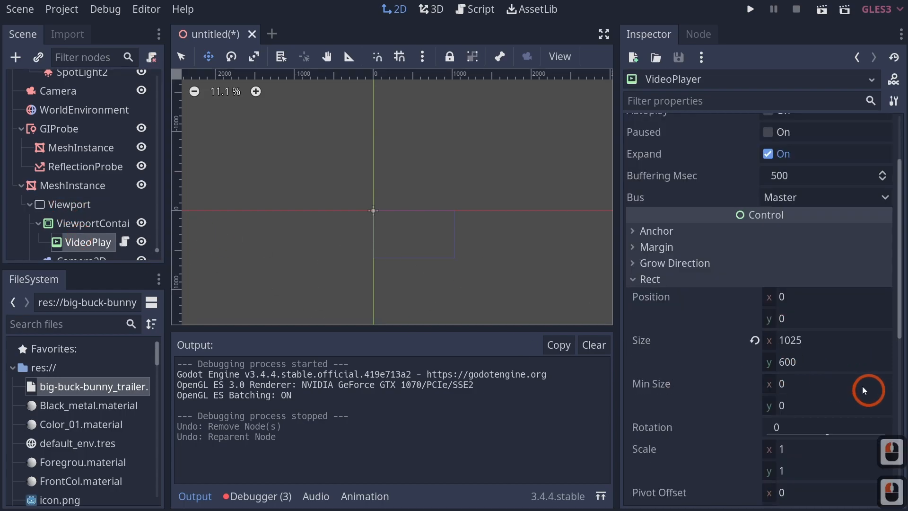
double_click(809, 342)
text(640)
key(Tab)
text(360)
key(Return)
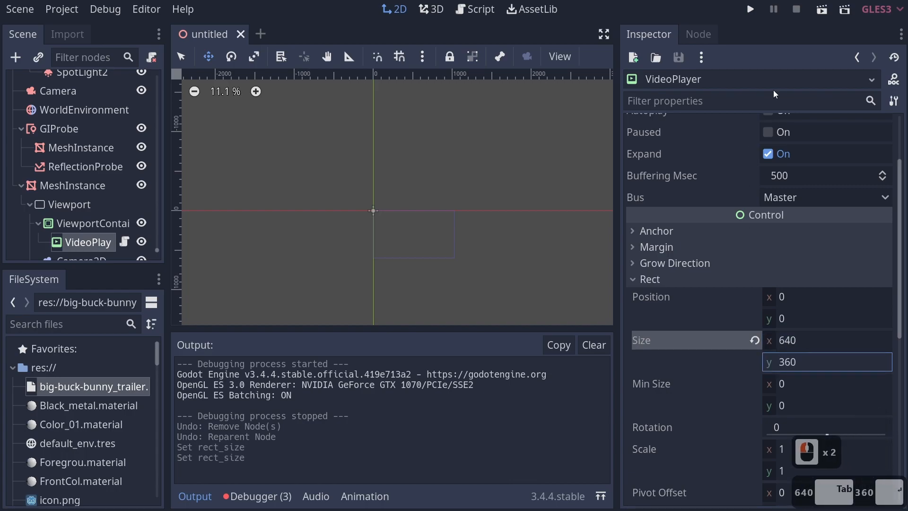
- Run the project, move the game window fully into view to check the video on the TV, and close it
click(752, 11)
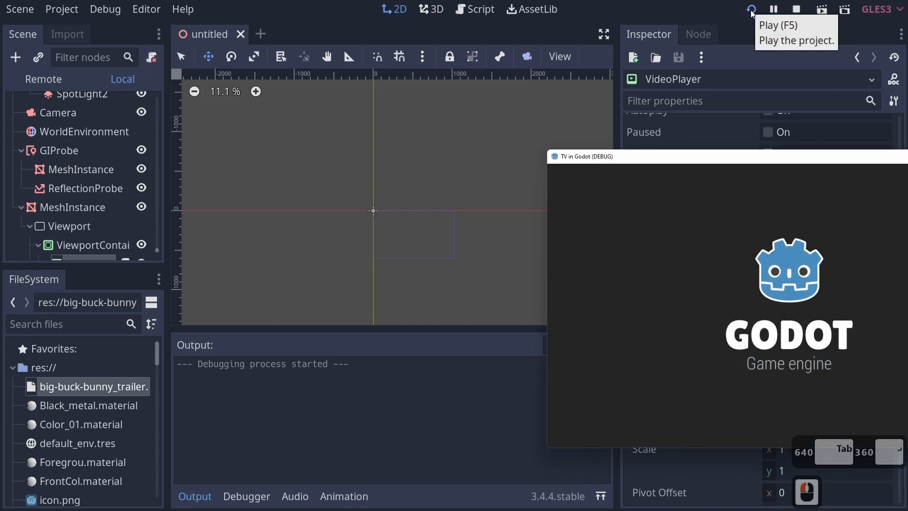
drag(766, 153, 576, 151)
click(907, 376)
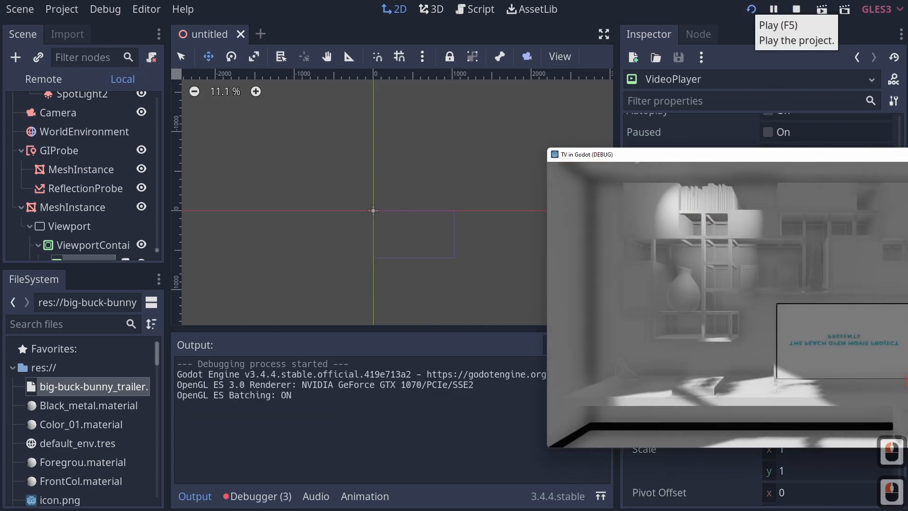
drag(827, 154, 575, 146)
click(604, 353)
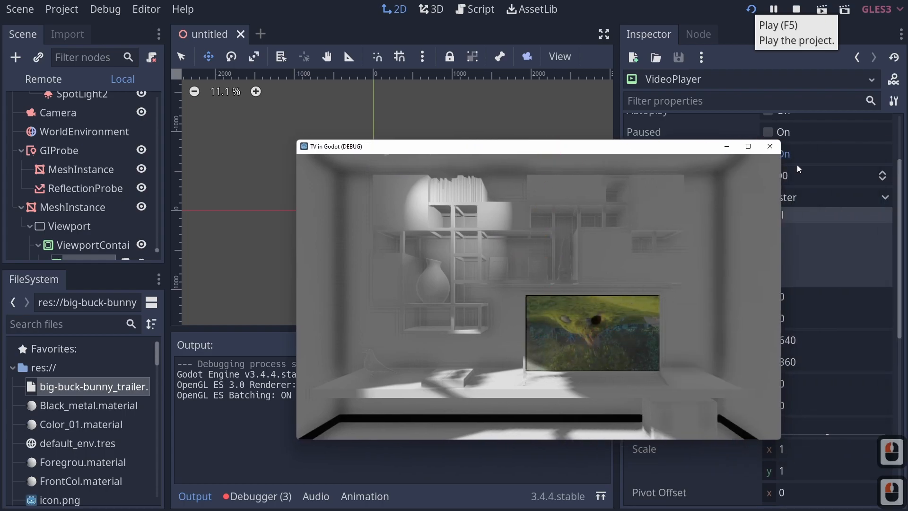
click(769, 146)
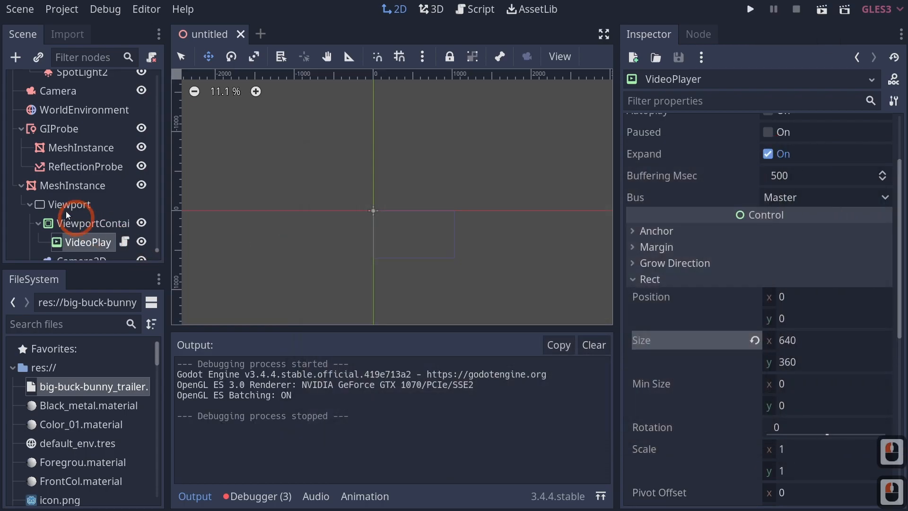
- Enable V Flip in the Viewport's Render Target settings
click(46, 205)
scroll(651, 346, down, 7)
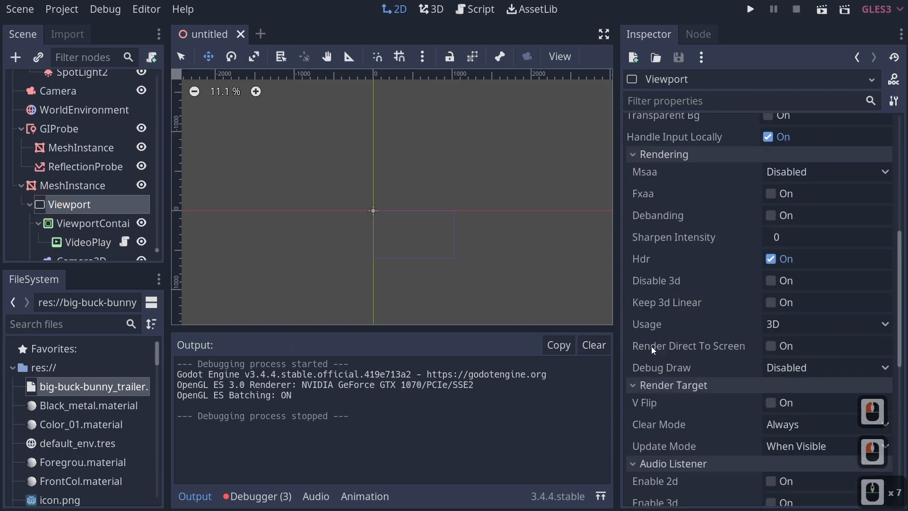
scroll(728, 260, down, 2)
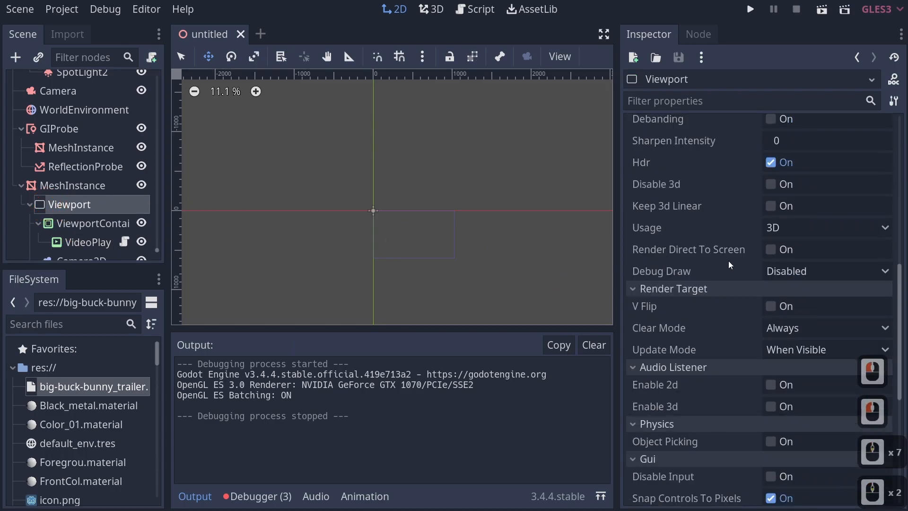
click(656, 308)
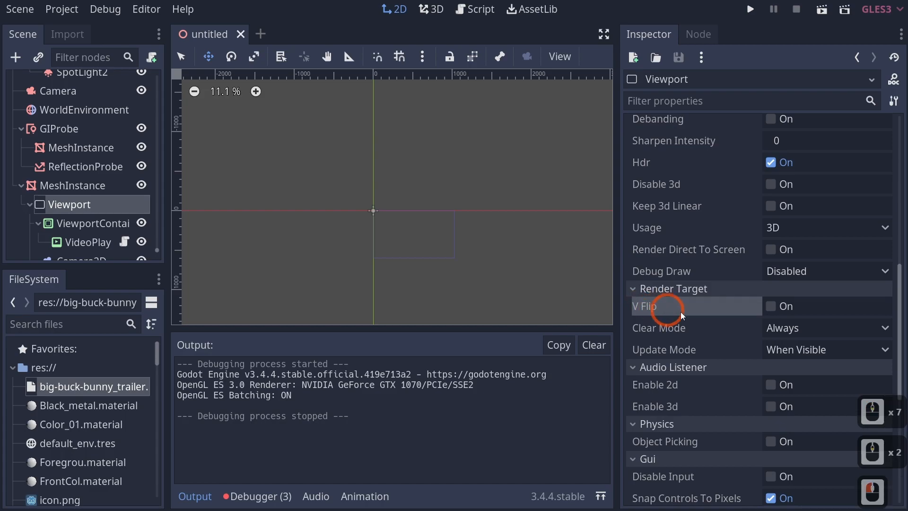
click(769, 308)
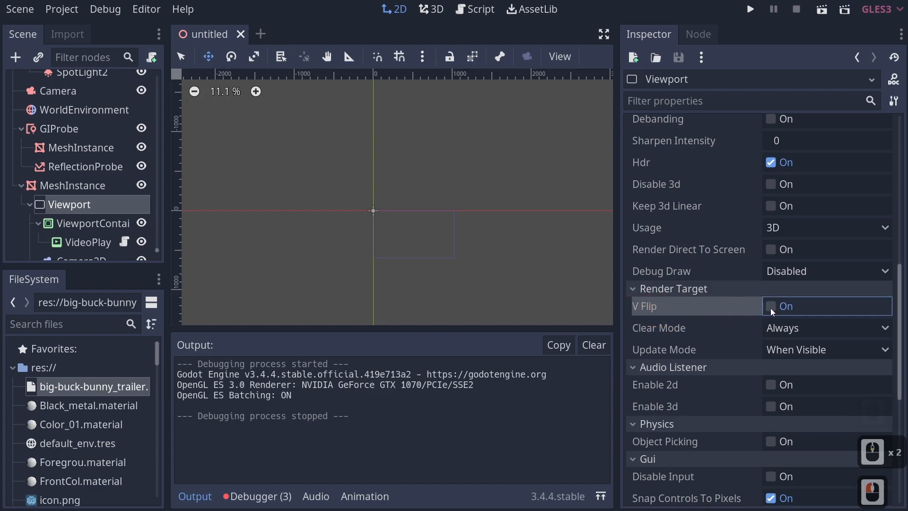
- Test-run the project to check the flipped video, close the game window and collapse the ViewportContainer branch
click(751, 11)
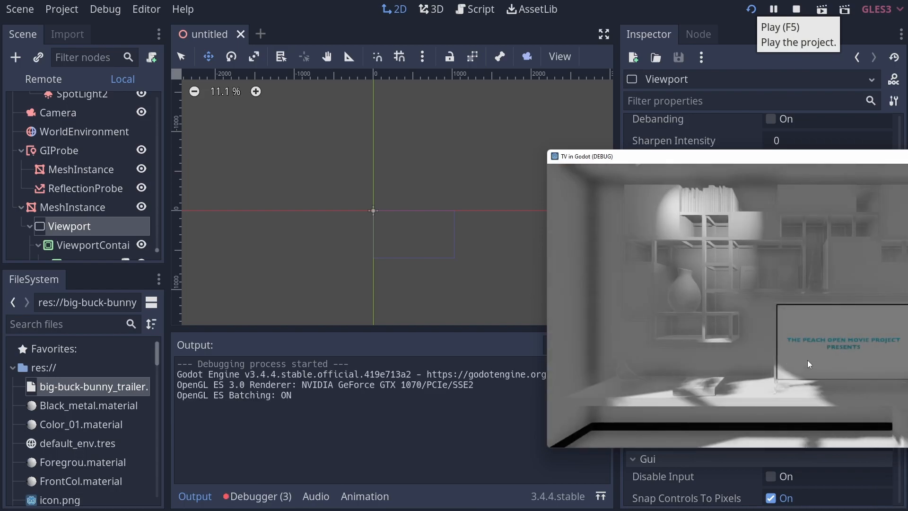
click(618, 395)
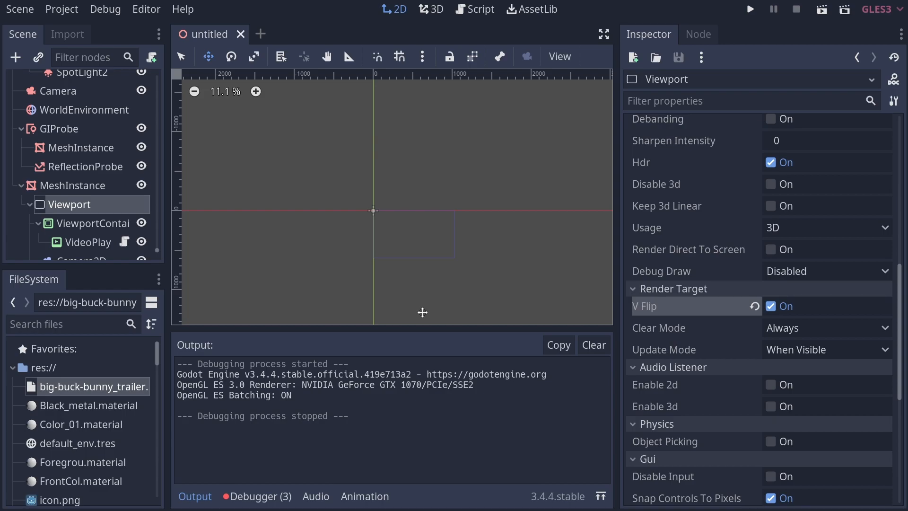
scroll(104, 208, down, 5)
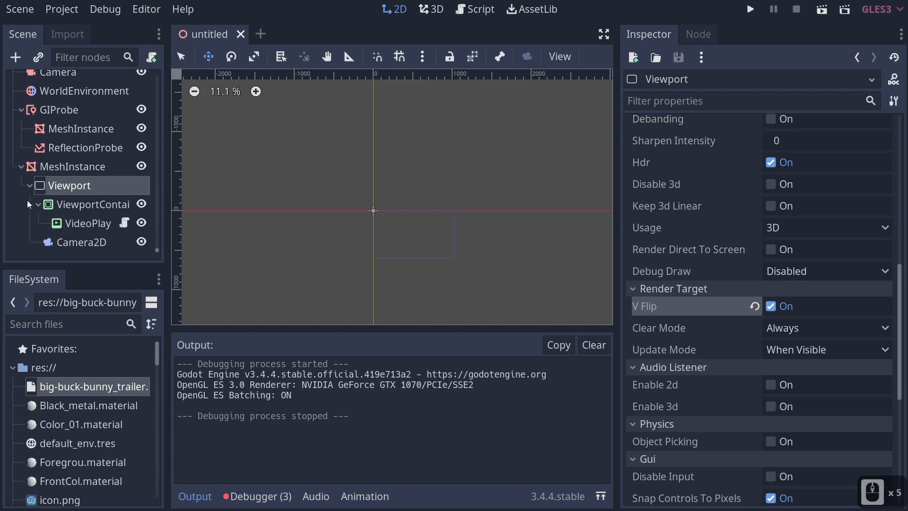
click(38, 205)
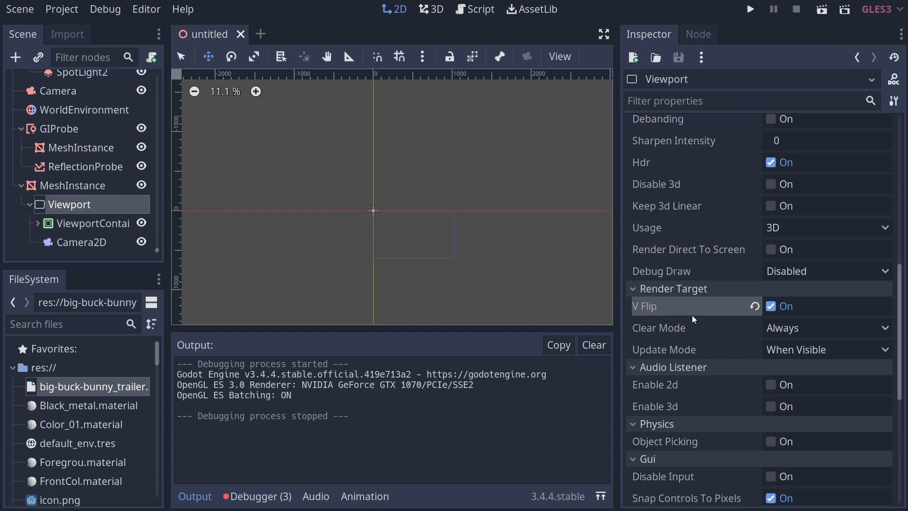
- Switch to Blender and add a Video Editing workspace
mouse_move(692, 316)
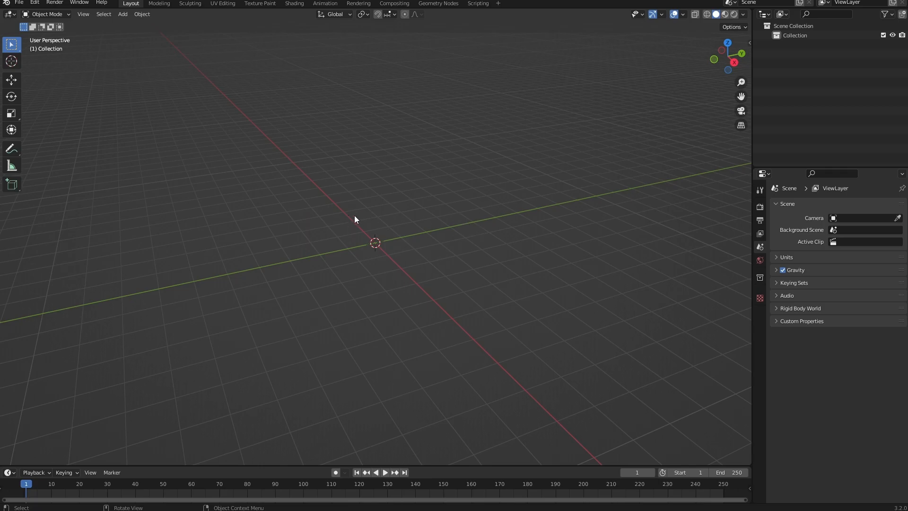
click(497, 5)
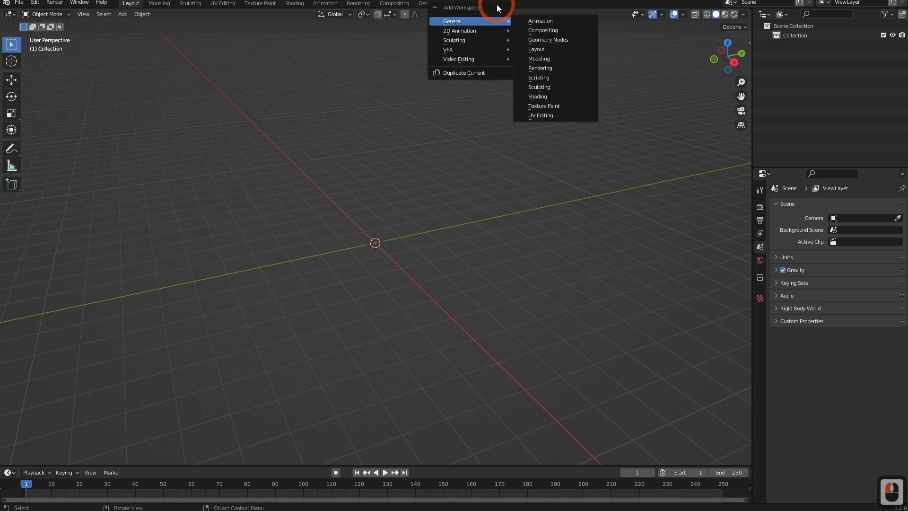
mouse_move(459, 60)
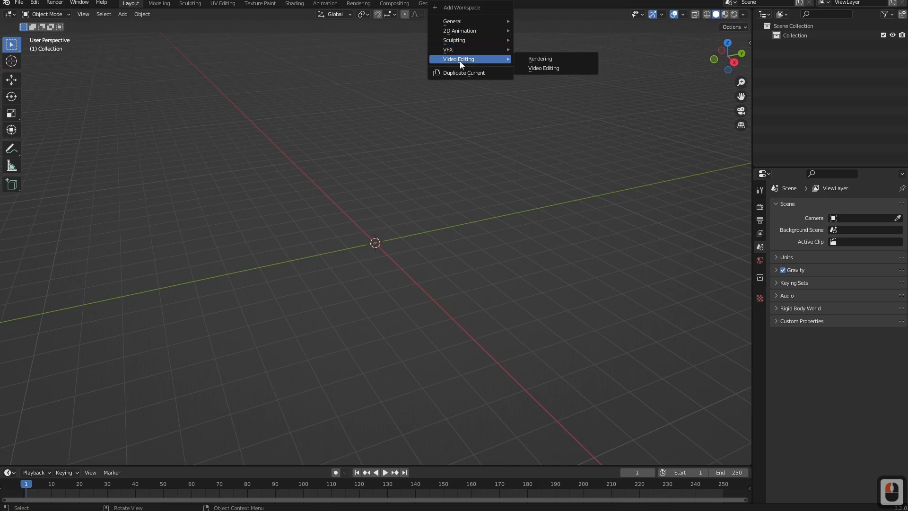
click(531, 69)
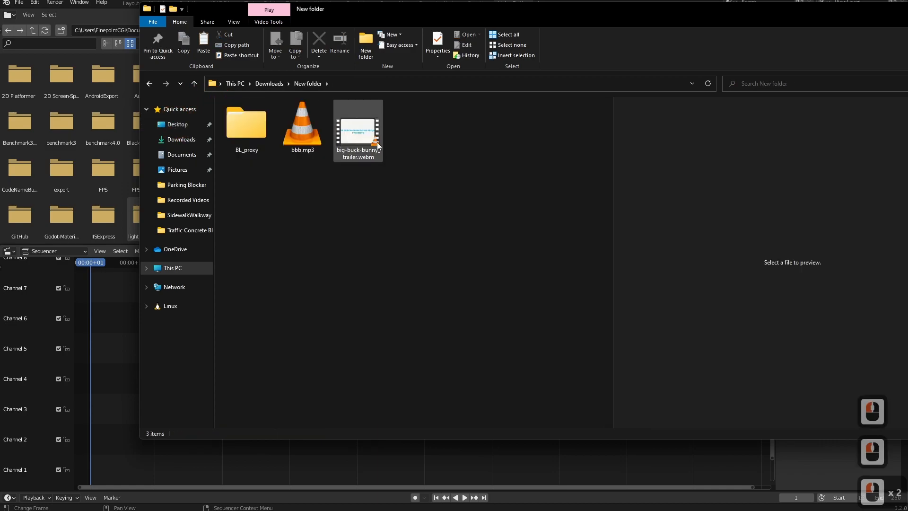
- Bring big-buck-bunny_trailer.webm from the Downloads "New folder" into the sequencer at the timeline's start, on channels 1 and 2
click(358, 130)
drag(232, 318, 105, 402)
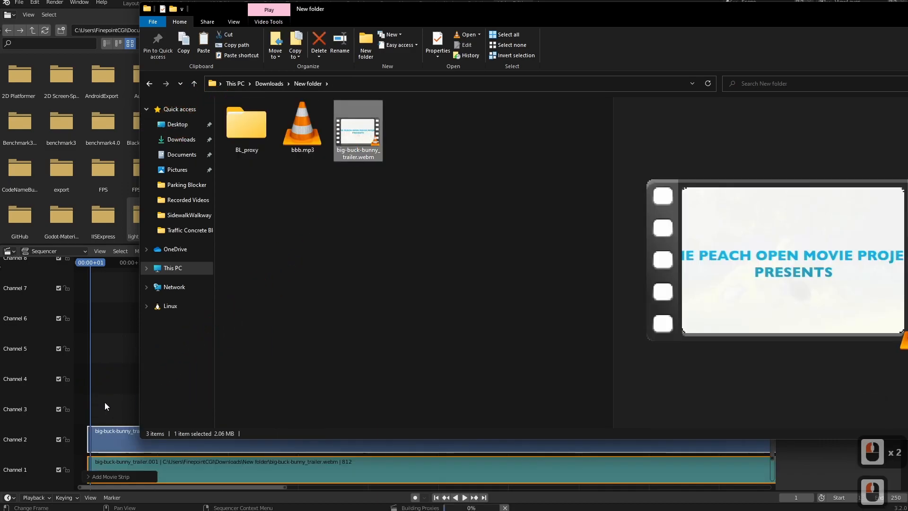
click(126, 405)
click(88, 367)
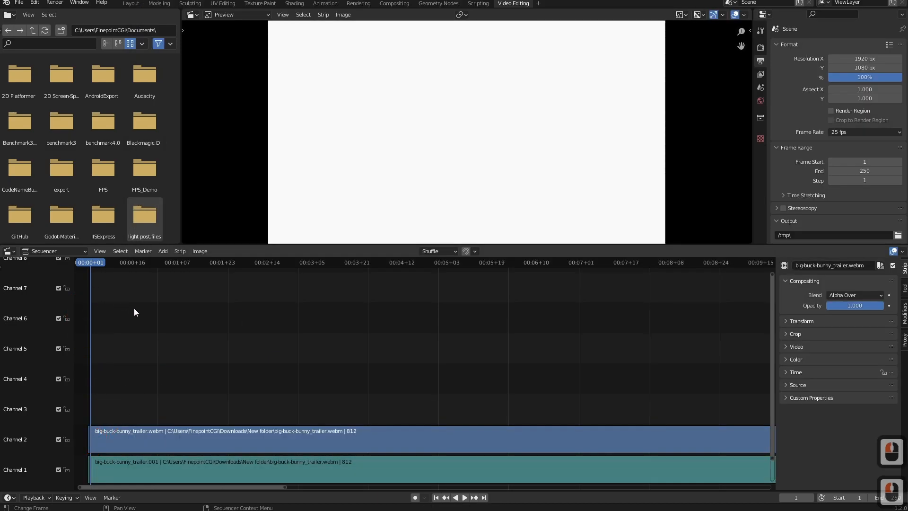
- Play the beginning of the trailer, stop playback and inspect the full length of the strips in the sequencer
key(space)
key(space)
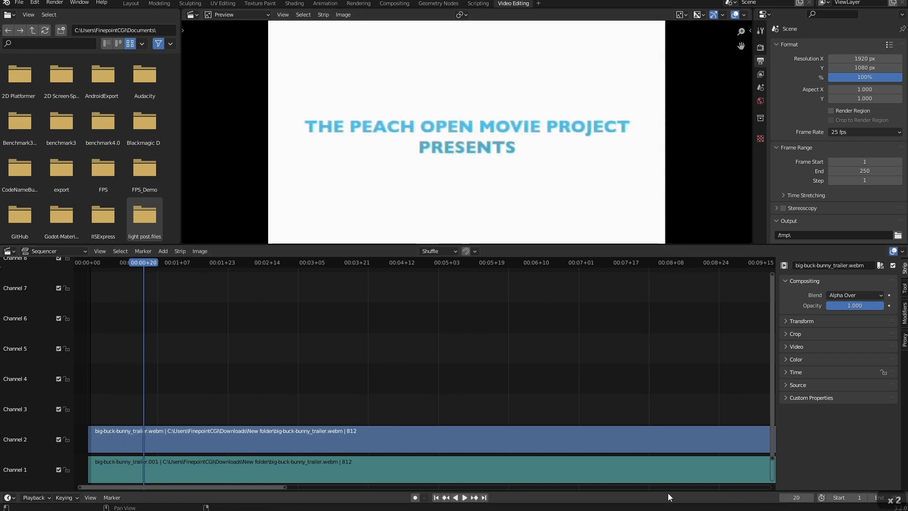
scroll(528, 406, down, 15)
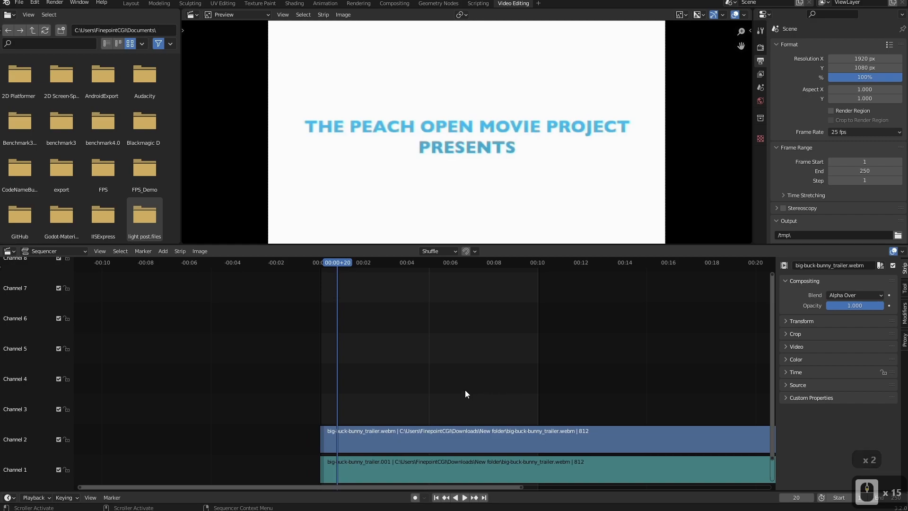
scroll(465, 390, up, 7)
scroll(465, 390, down, 2)
scroll(465, 392, down, 18)
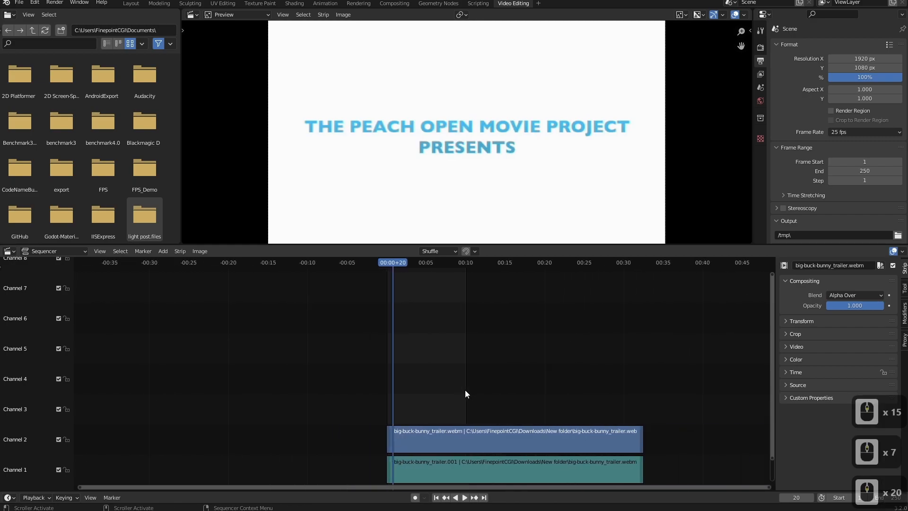
- Set the scene's end frame to 811 and scrub the playhead to the last frame of the trailer strips
middle_click(476, 394)
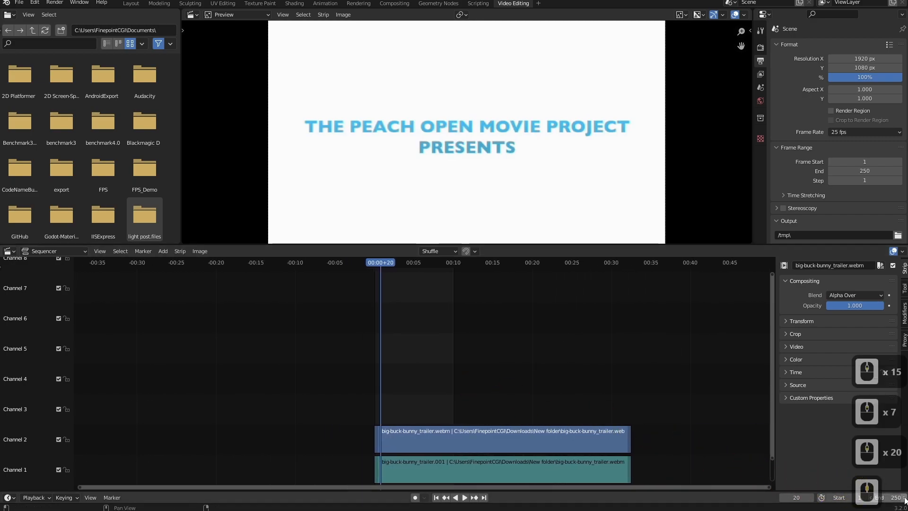
mouse_move(890, 498)
mouse_down()
mouse_move(76, 495)
mouse_move(184, 494)
mouse_up()
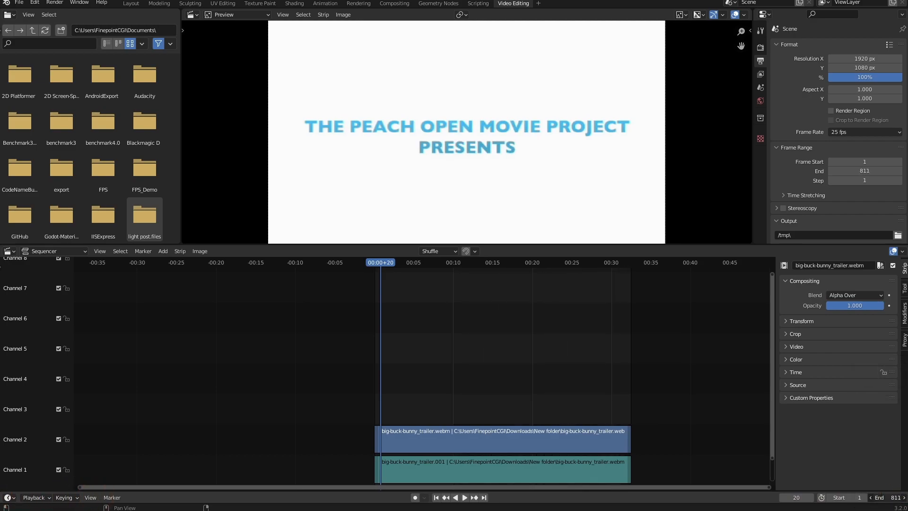
drag(614, 263, 629, 262)
scroll(676, 393, up, 12)
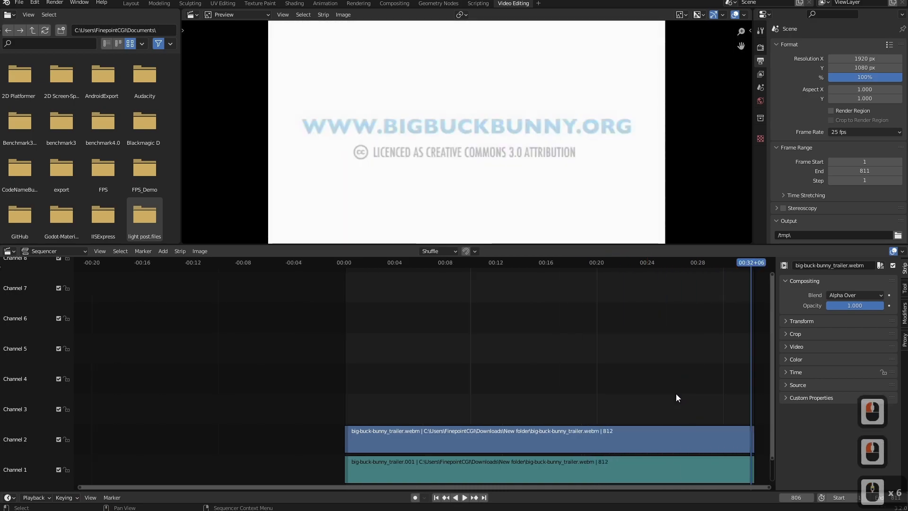
middle_drag(676, 394, 427, 396)
scroll(707, 409, up, 8)
middle_drag(628, 397, 534, 380)
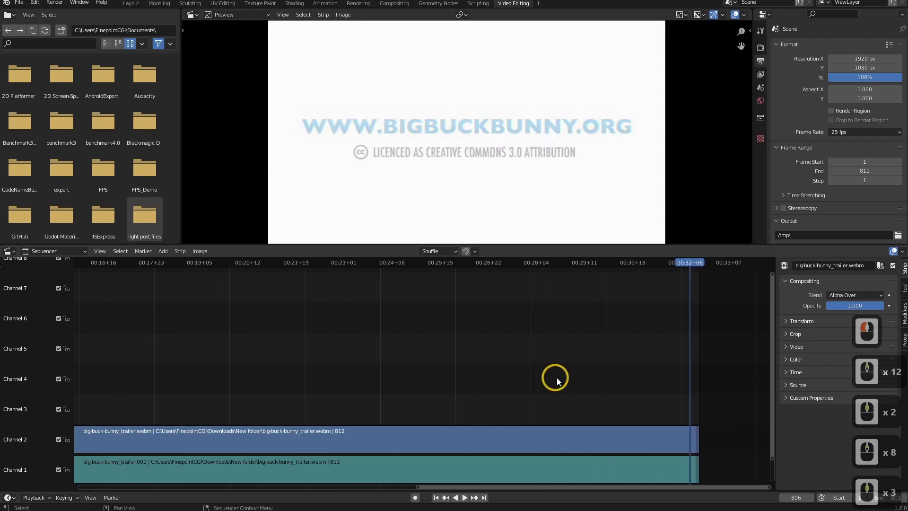
scroll(566, 378, up, 5)
middle_drag(631, 377, 367, 377)
middle_drag(573, 376, 449, 373)
scroll(451, 373, up, 11)
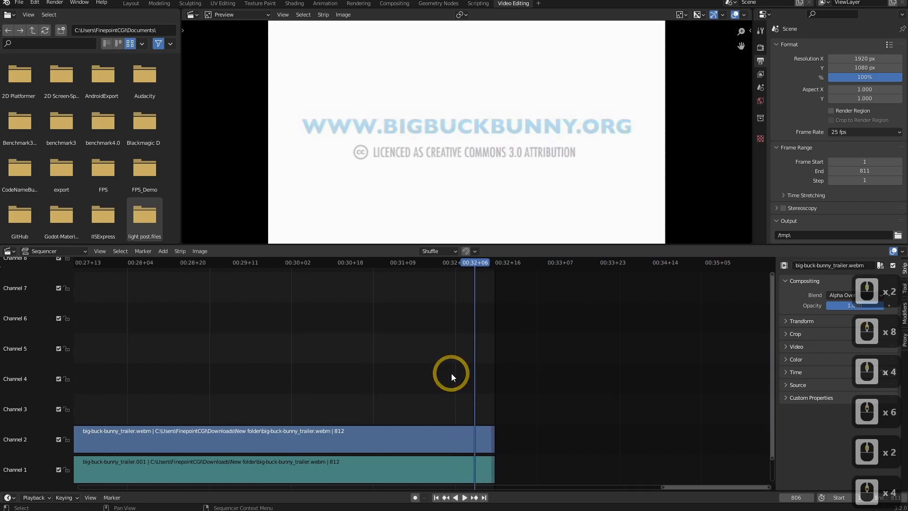
drag(510, 263, 540, 273)
- Set the scene's end frame to 810 and scrub back to about 00:32 to check the closing title
click(888, 498)
drag(887, 497, 887, 498)
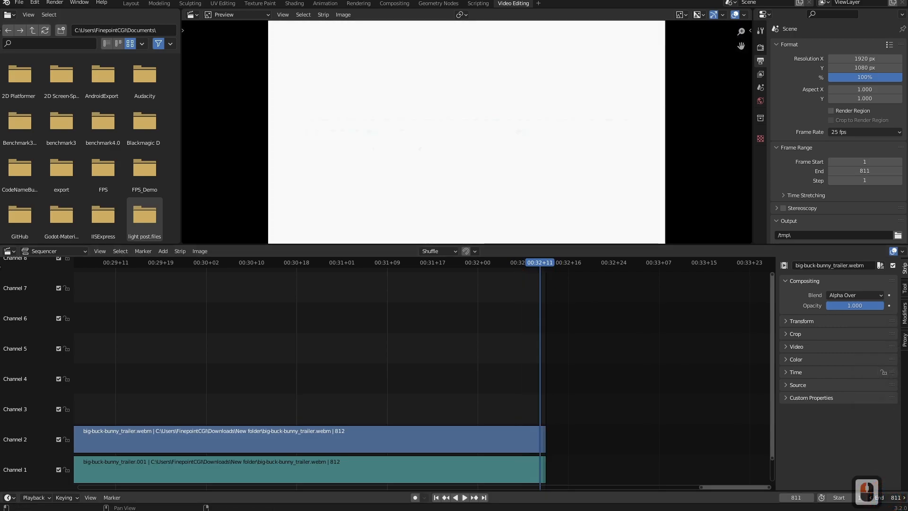
click(887, 498)
click(871, 497)
click(599, 391)
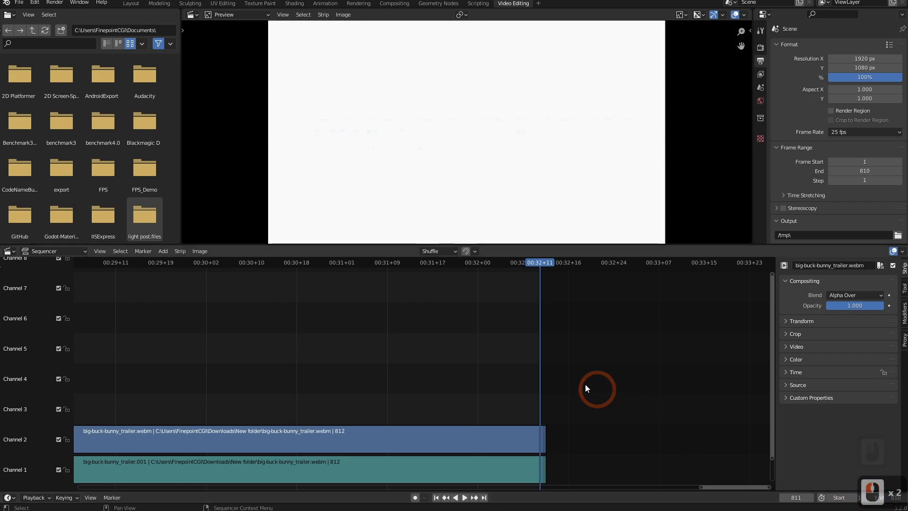
drag(513, 265, 476, 268)
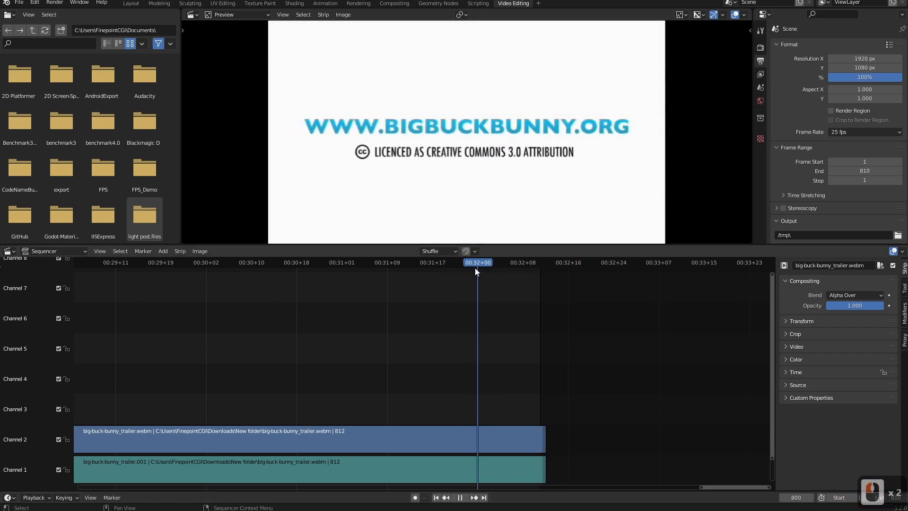
- Open the audio mixdown export for the trailer sequence
scroll(474, 268, down, 6)
scroll(341, 343, down, 16)
middle_drag(308, 347, 439, 323)
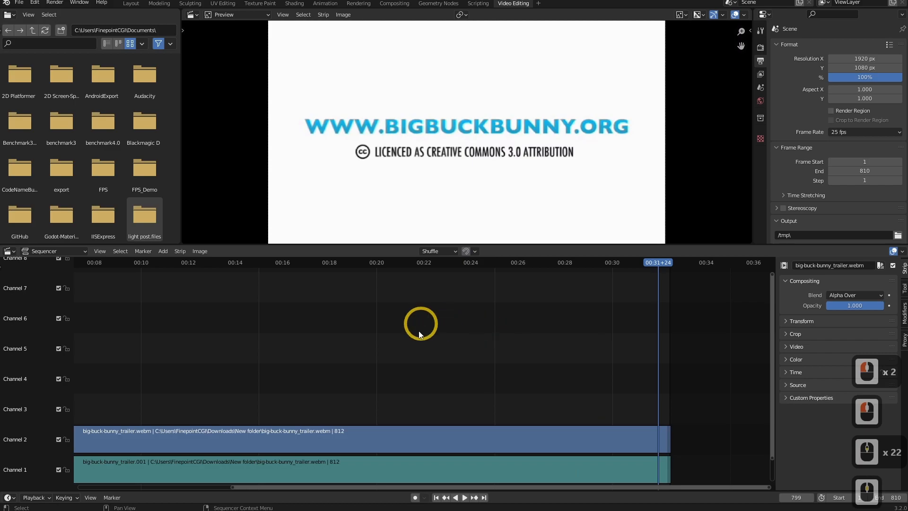
scroll(330, 333, down, 12)
middle_drag(286, 334, 356, 326)
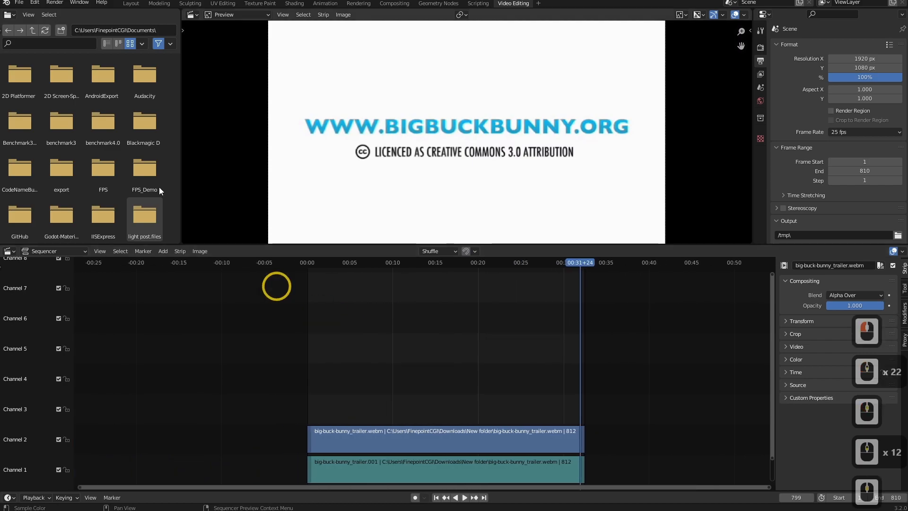
click(52, 4)
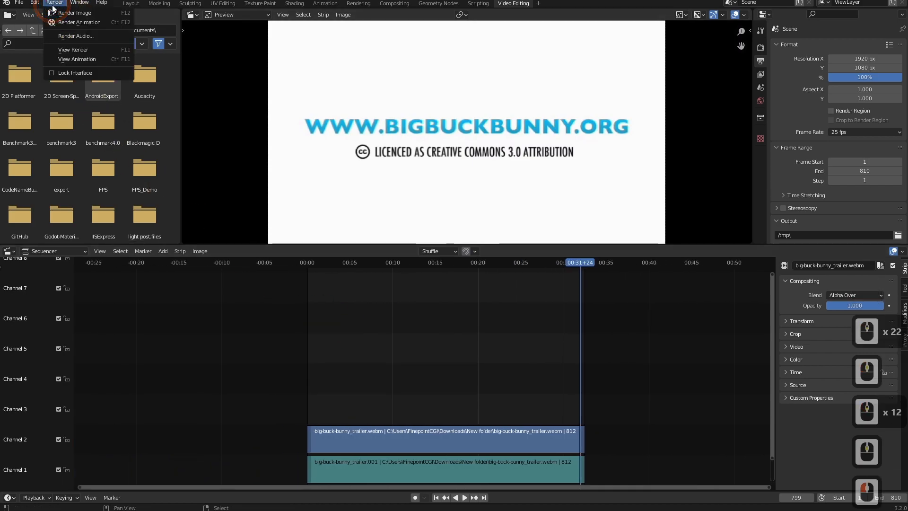
click(67, 36)
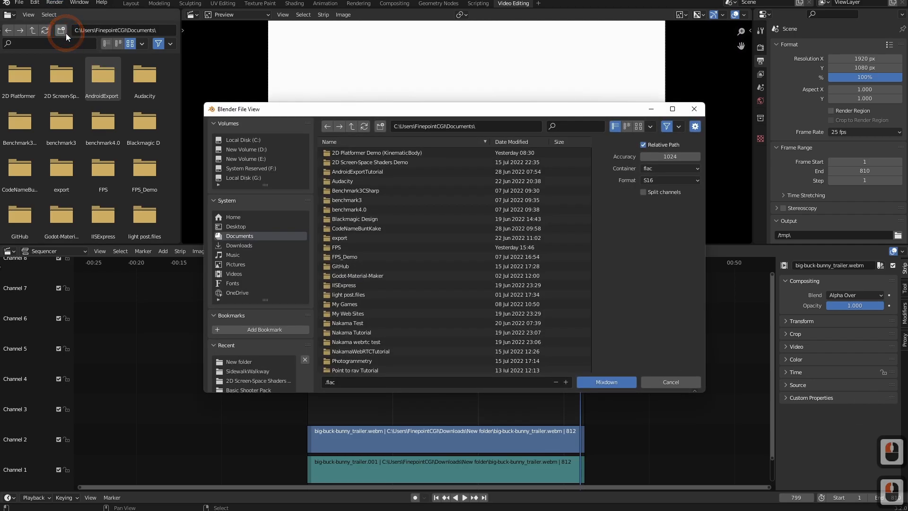
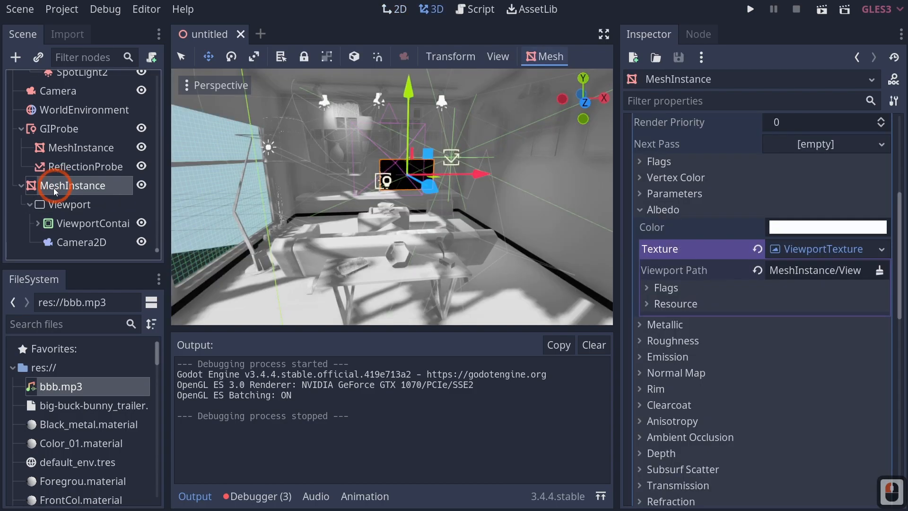
- Add an AudioStreamPlayer3D node as a child of the TV's MeshInstance
right_click(52, 185)
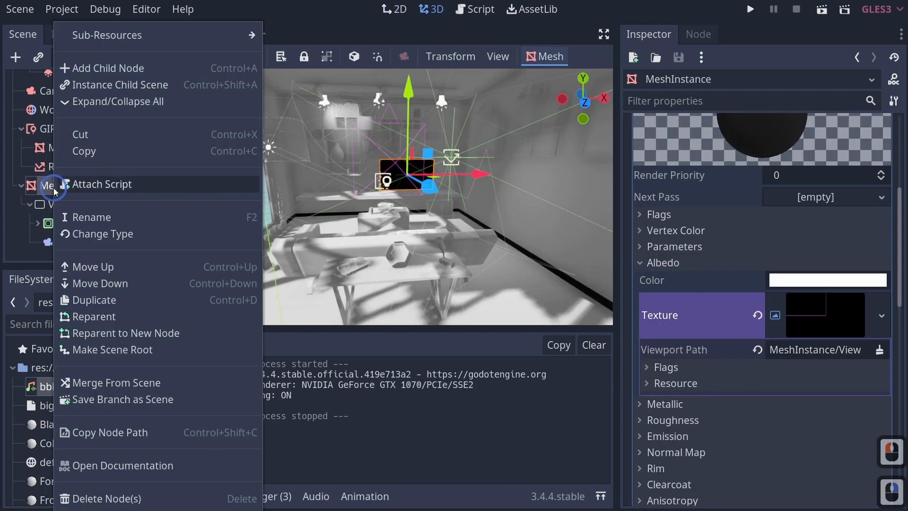
click(112, 67)
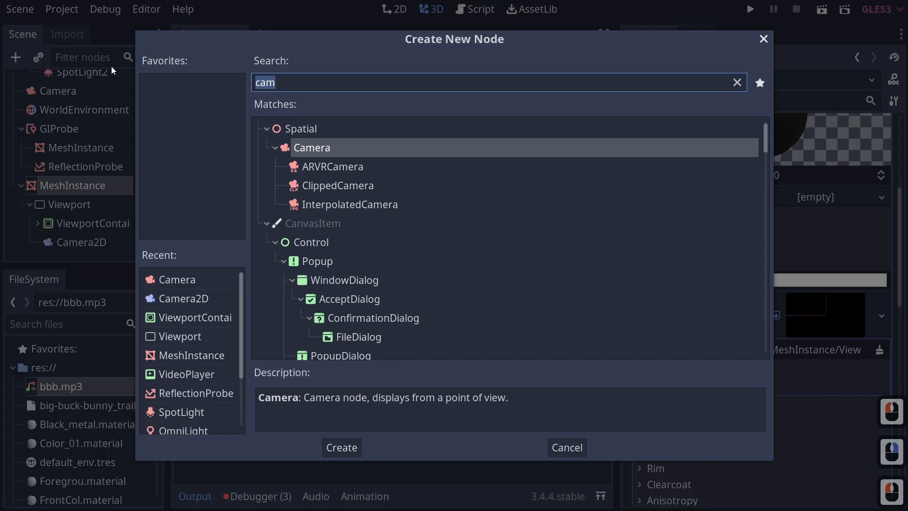
text(3d)
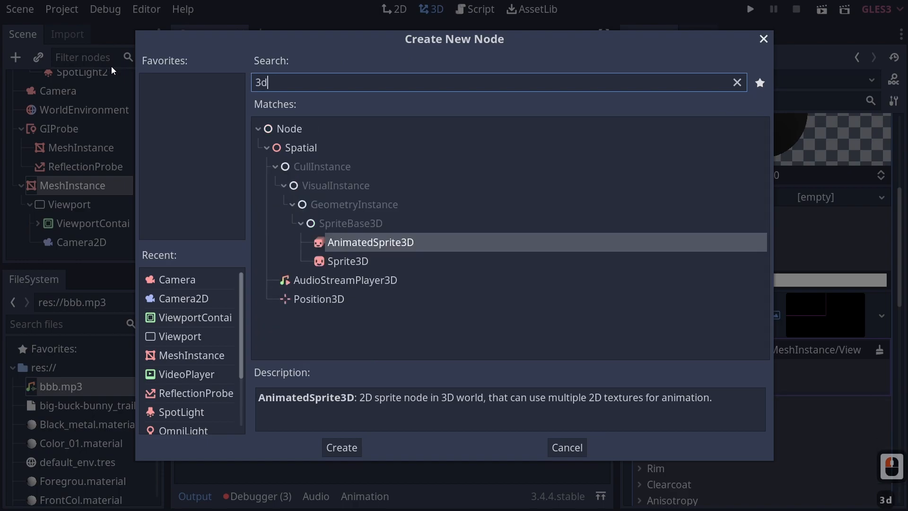
key(Down)
key(Down)
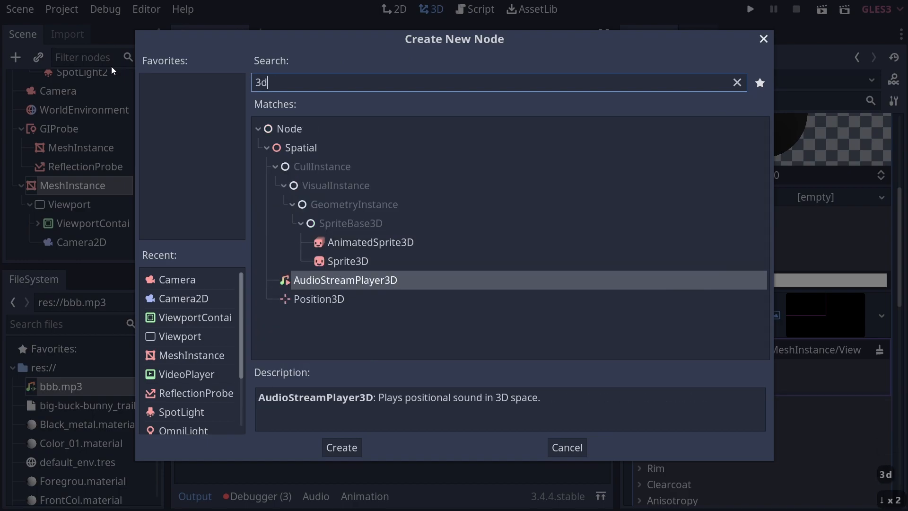
key(Return)
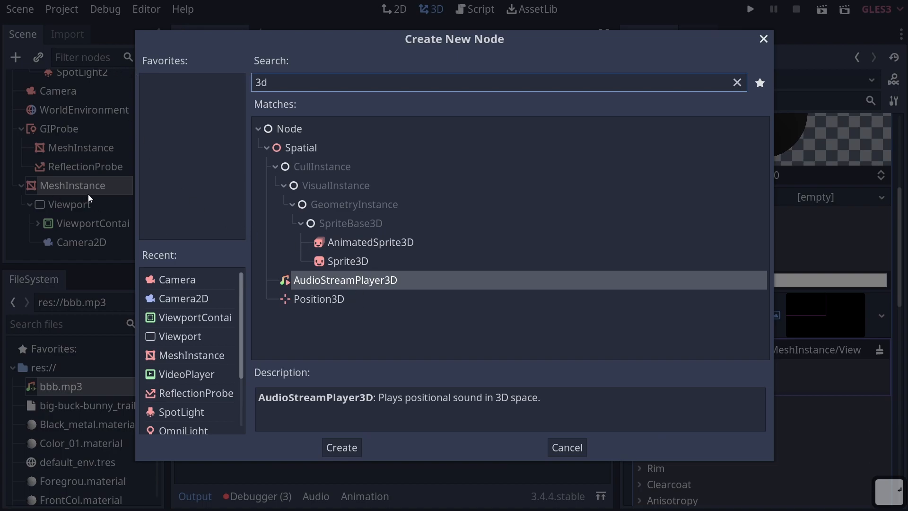
key(Return)
- Assign bbb.mp3 as the stream of the AudioStreamPlayer3D and enable Autoplay
right_drag(296, 173, 416, 189)
key(a)
key(w)
key(e)
key(w)
key(a)
right_drag(248, 226, 265, 226)
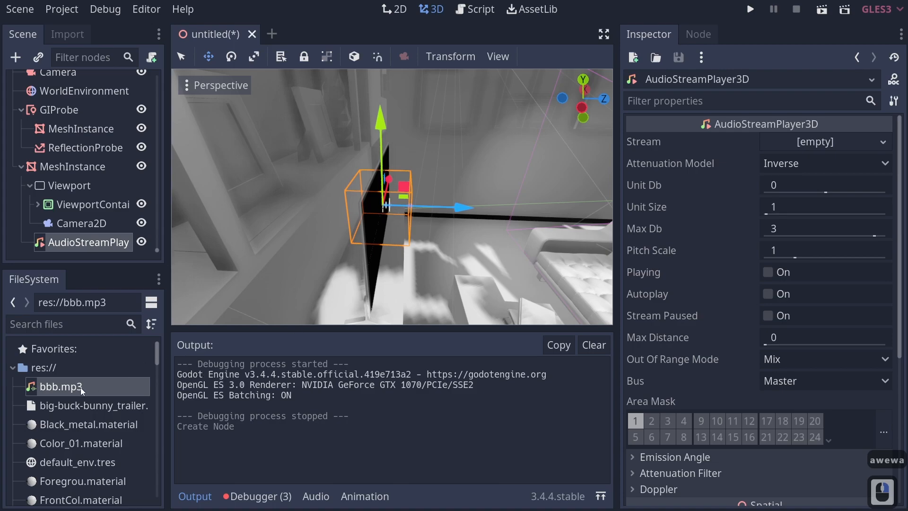
drag(78, 388, 825, 146)
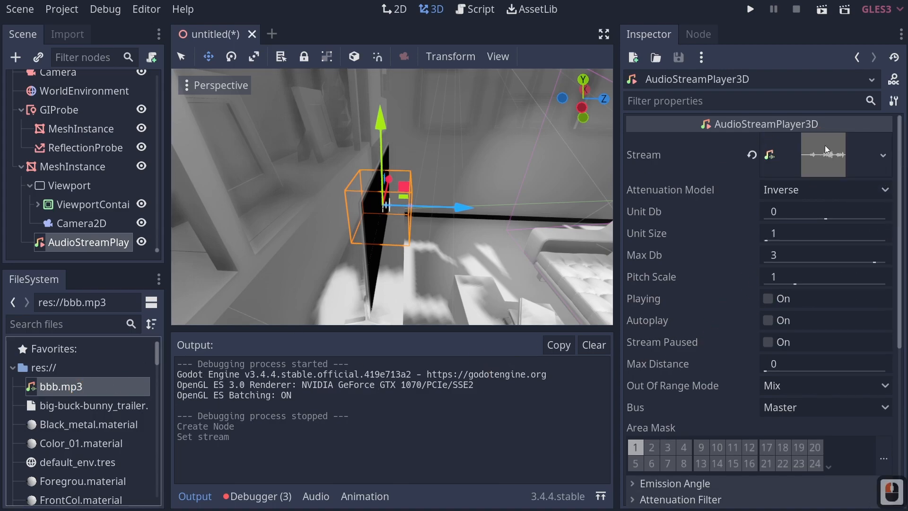
click(769, 321)
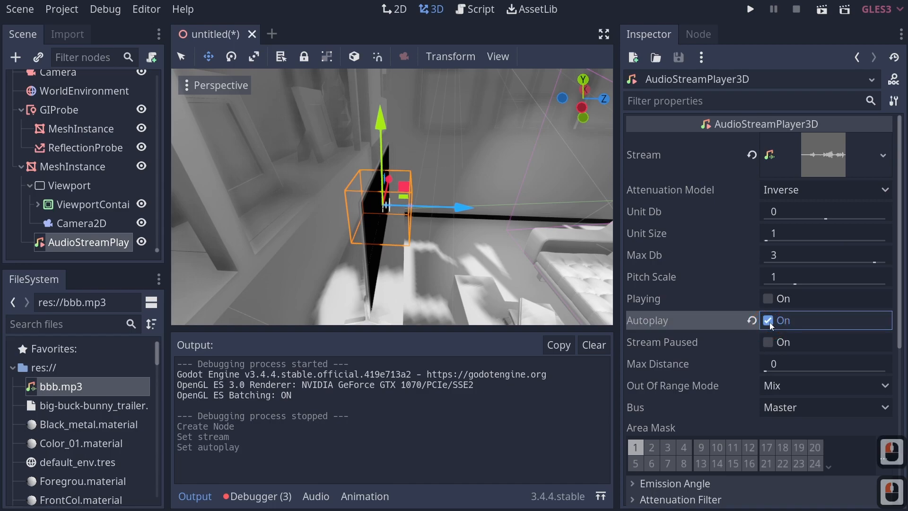
- Expand the ViewportContainer branch to view the VideoPlayer node alongside the audio player
click(37, 204)
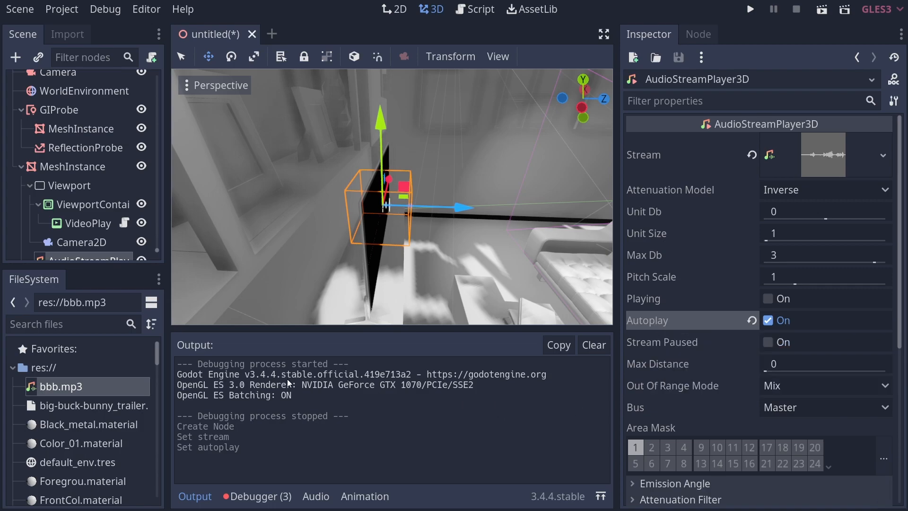
scroll(71, 227, down, 2)
drag(71, 242, 657, 326)
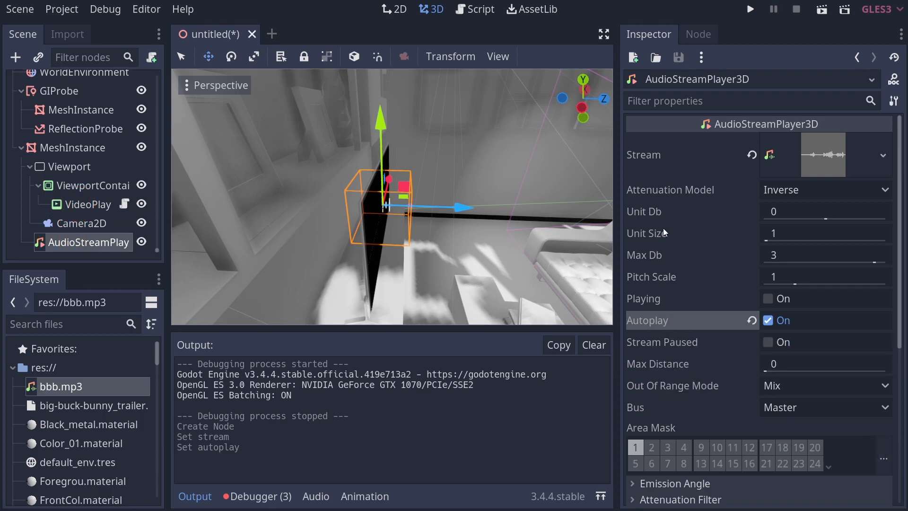
- Set the Max Distance of the AudioStreamPlayer3D to 21.9
key(d)
mouse_move(472, 230)
right_down()
mouse_move(448, 253)
mouse_move(472, 230)
right_up()
key(s)
key(s)
key(w)
key(w)
key(a)
key(s)
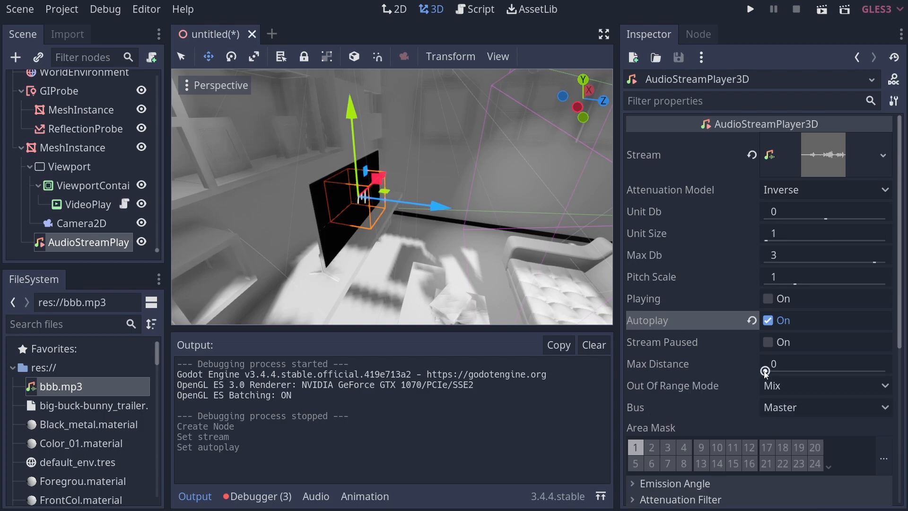
drag(765, 371, 327, 363)
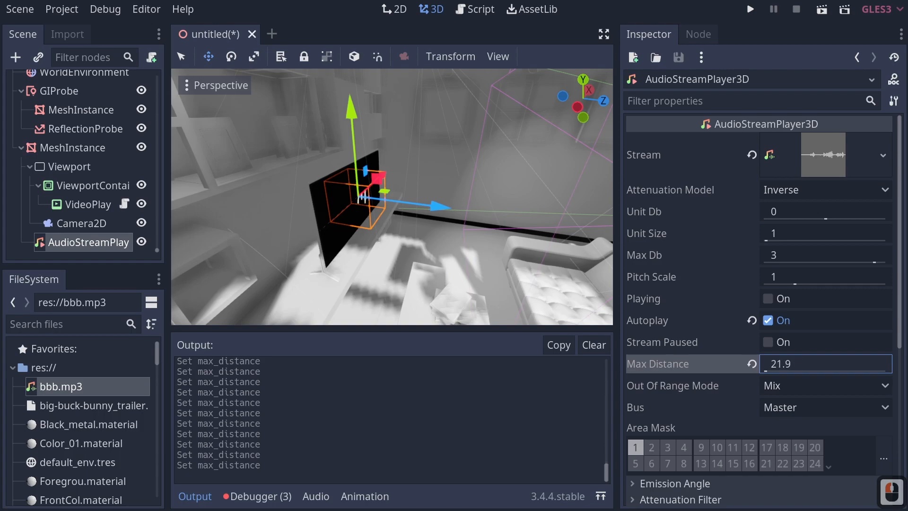
- Examine the whole building from outside to judge the audio range, and return to the TV
click(527, 296)
scroll(491, 289, down, 16)
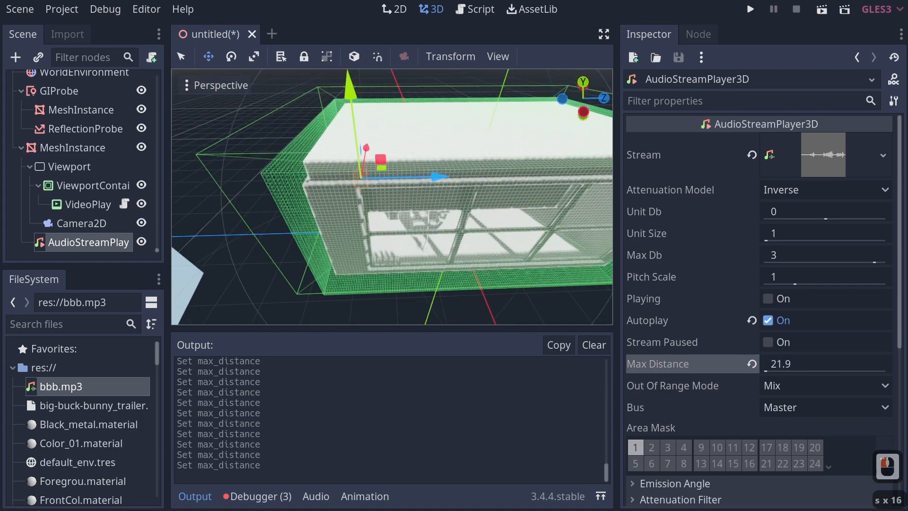
right_drag(450, 252, 453, 253)
key(w)
key(w)
key(w)
key(w)
key(w)
key(w)
key(w)
key(w)
key(w)
key(w)
key(q)
key(w)
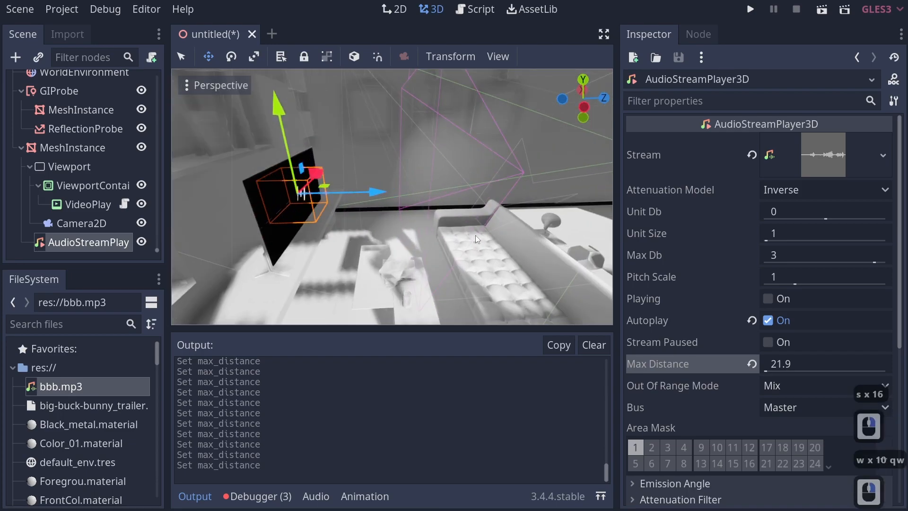
- Select the scene's Camera node and view its position in the living room
scroll(64, 226, up, 5)
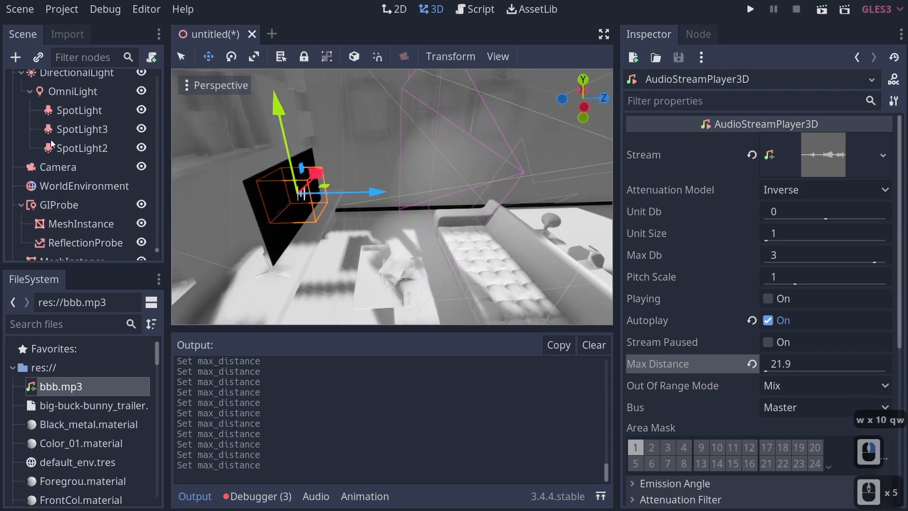
click(56, 171)
key(d)
mouse_move(528, 223)
right_down()
mouse_move(453, 253)
mouse_move(529, 223)
right_up()
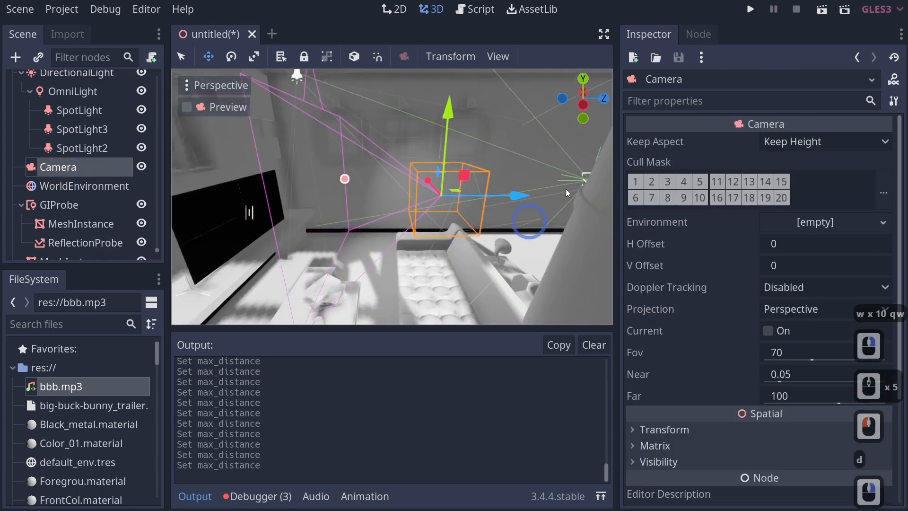
- Search the asset library for "camera"
click(538, 10)
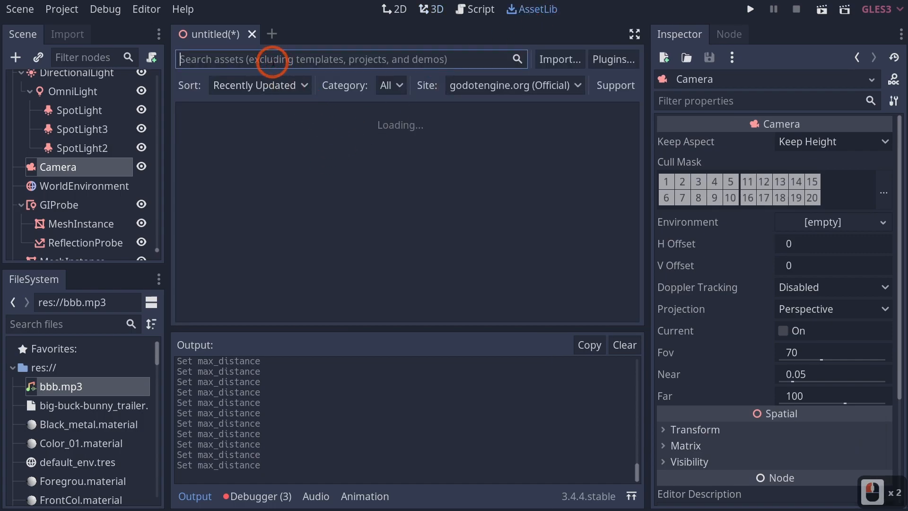
text(camear)
key(BackSpace)
key(BackSpace)
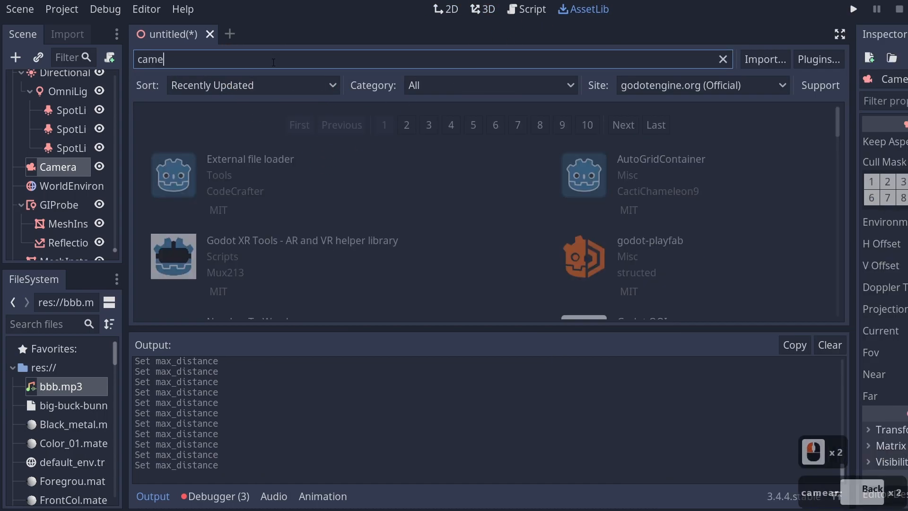
text(ra)
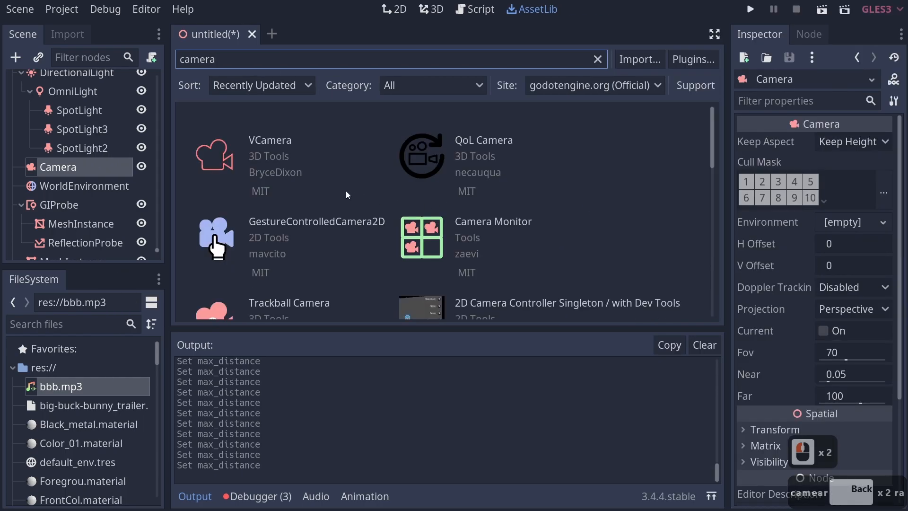
- Find the Simple Free-Look Camera asset among the camera results and install it with its README.md and camera.gd files
scroll(375, 185, down, 5)
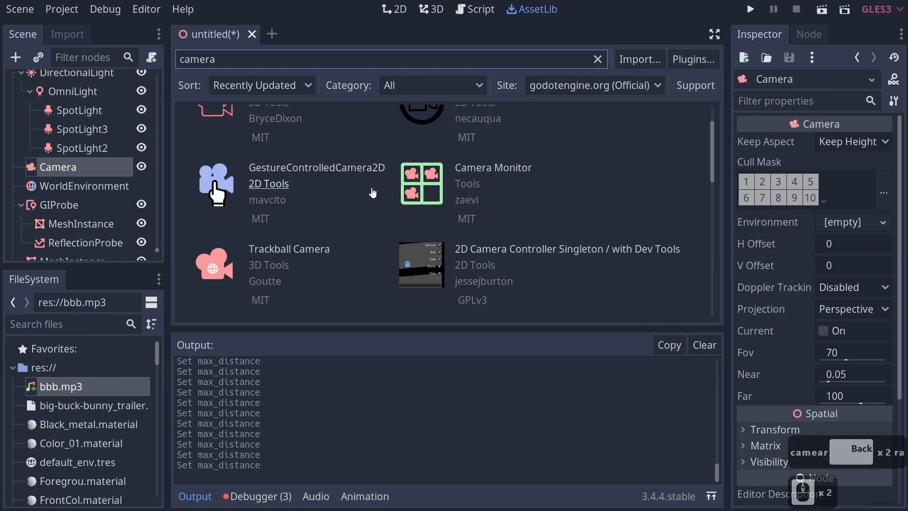
click(286, 196)
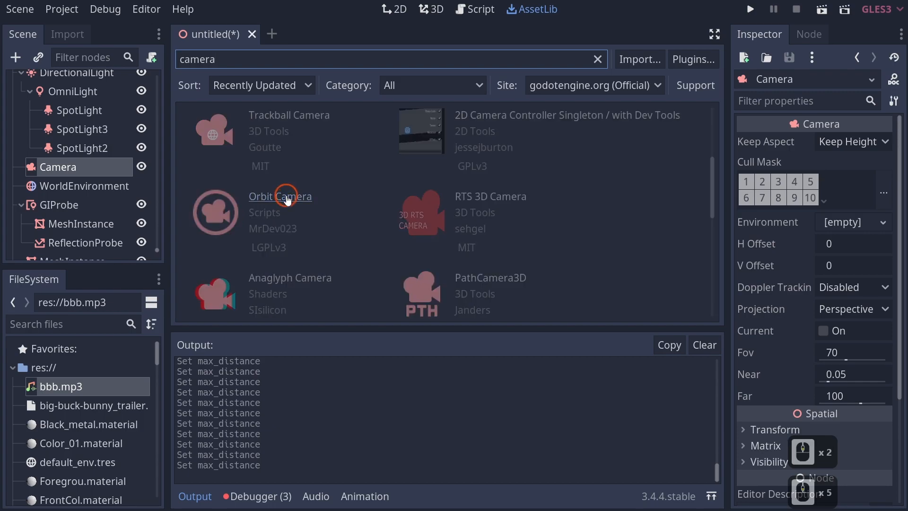
click(273, 226)
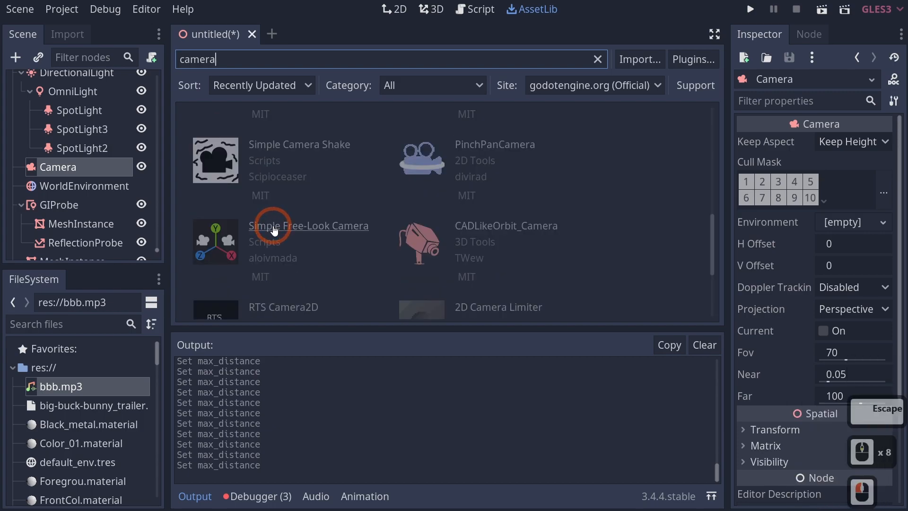
click(324, 419)
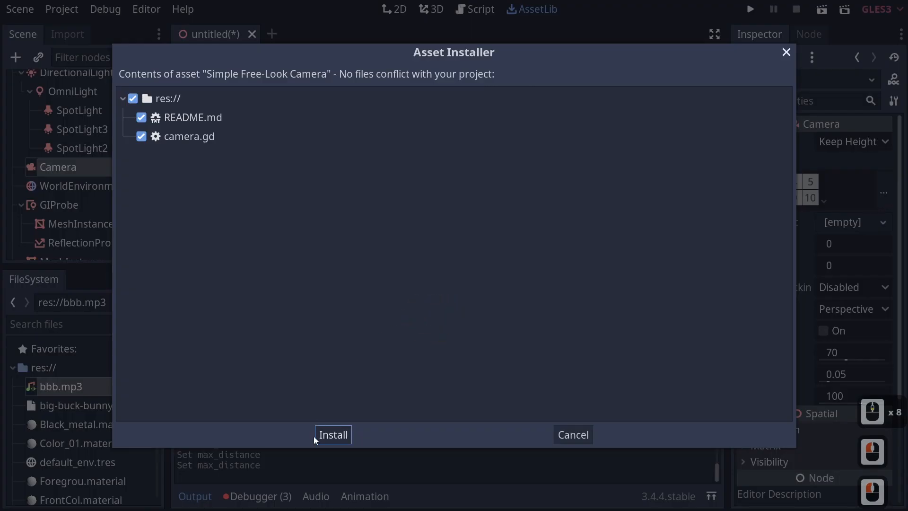
click(331, 435)
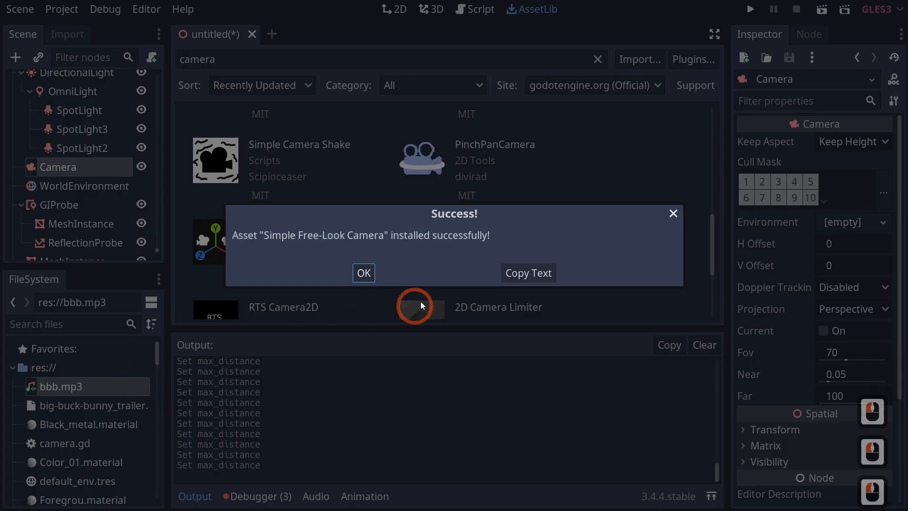
click(362, 274)
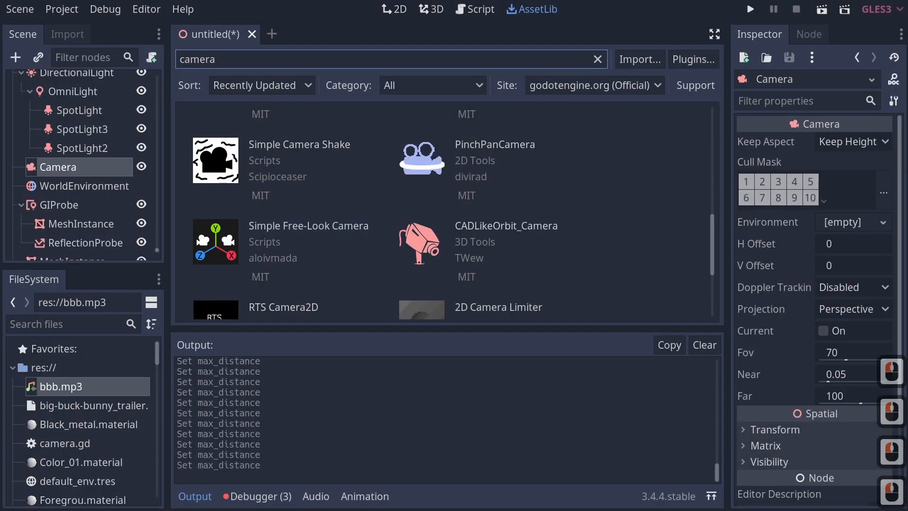
- Attach the camera.gd script to the scene's Camera node, and briefly run the project to test it
scroll(67, 450, down, 3)
scroll(63, 444, down, 20)
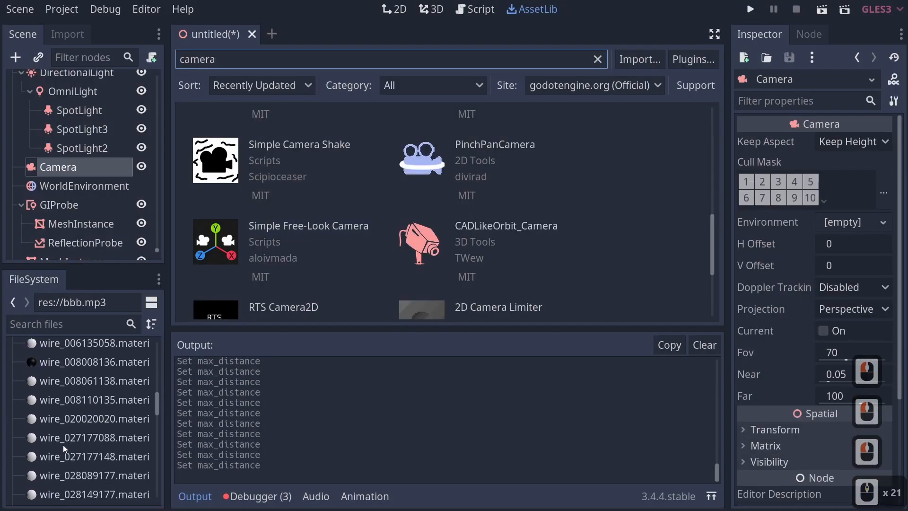
scroll(63, 445, down, 20)
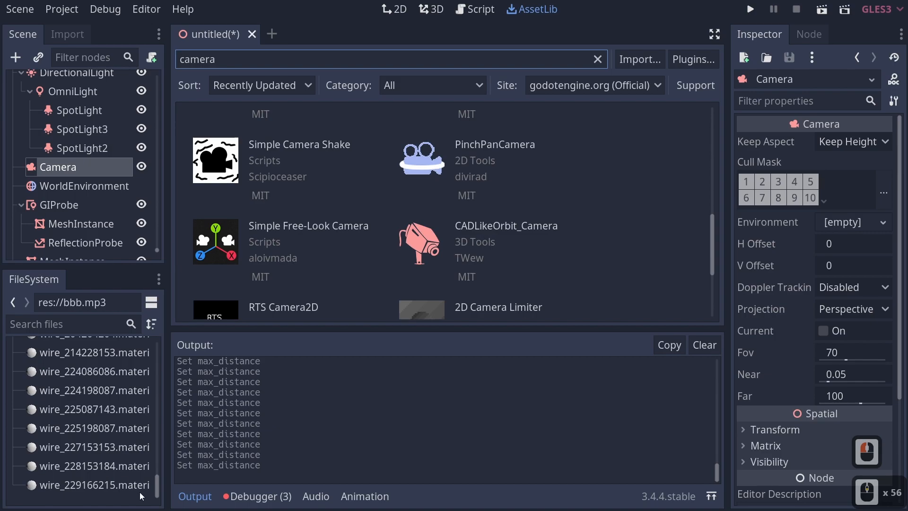
drag(156, 463, 156, 315)
drag(65, 443, 66, 167)
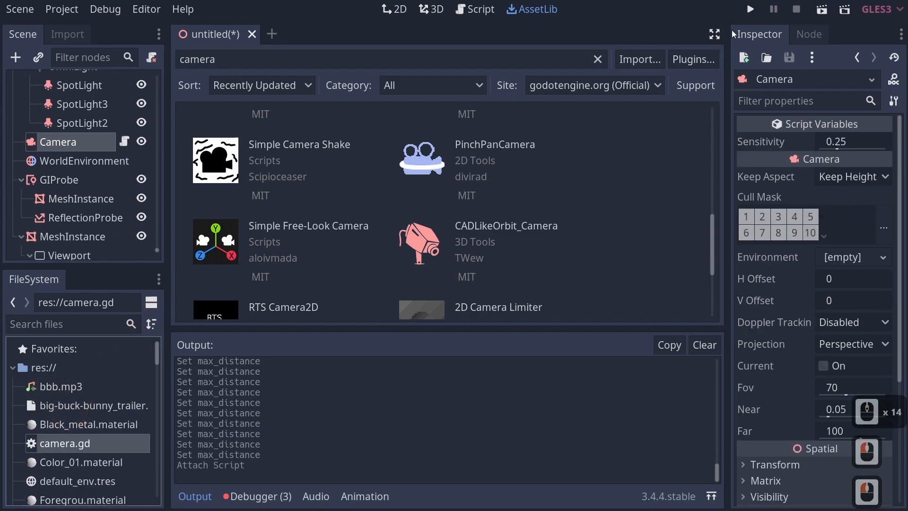
click(750, 10)
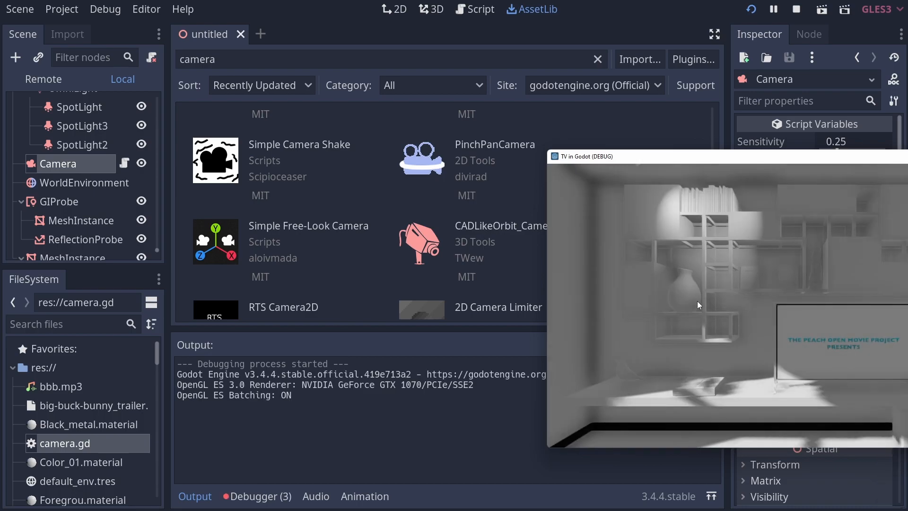
key(alt+F4)
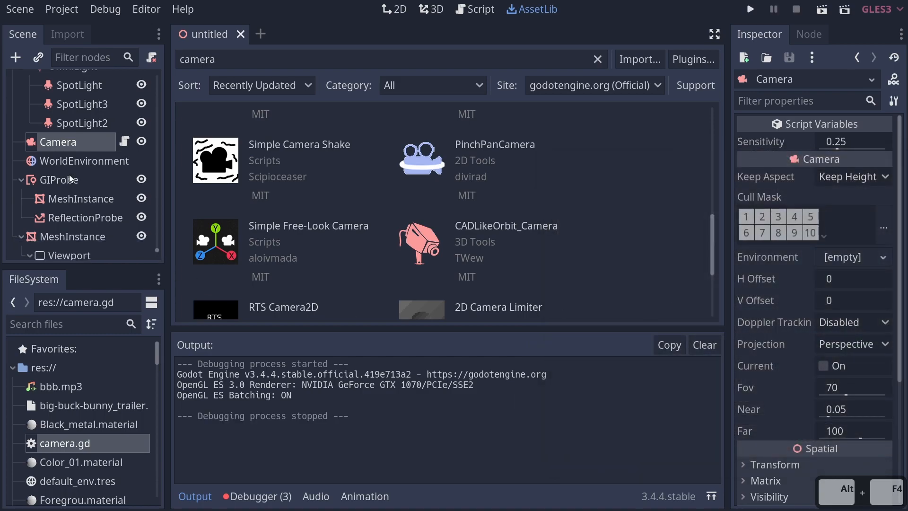
- Set the Volume Db of the VideoPlayer node to -80
scroll(69, 178, up, 6)
scroll(69, 175, down, 7)
scroll(68, 153, down, 4)
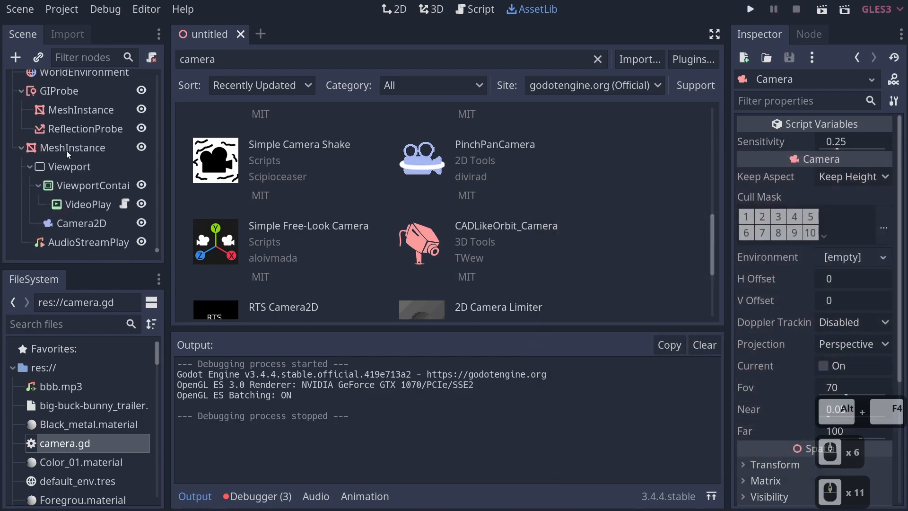
click(71, 204)
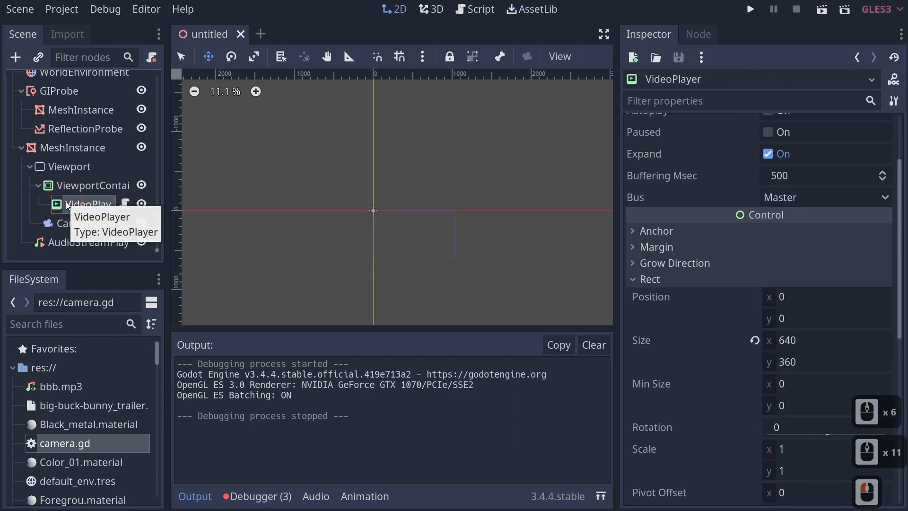
scroll(715, 220, up, 3)
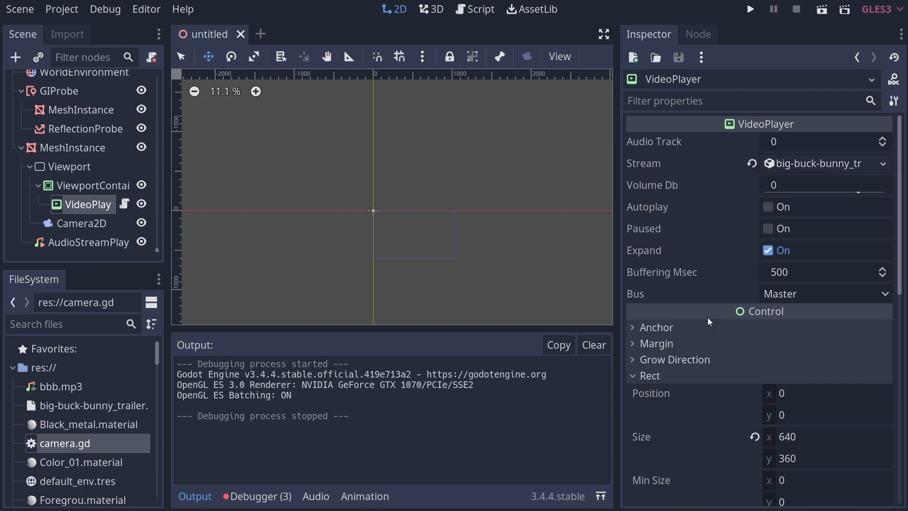
drag(847, 185, 635, 199)
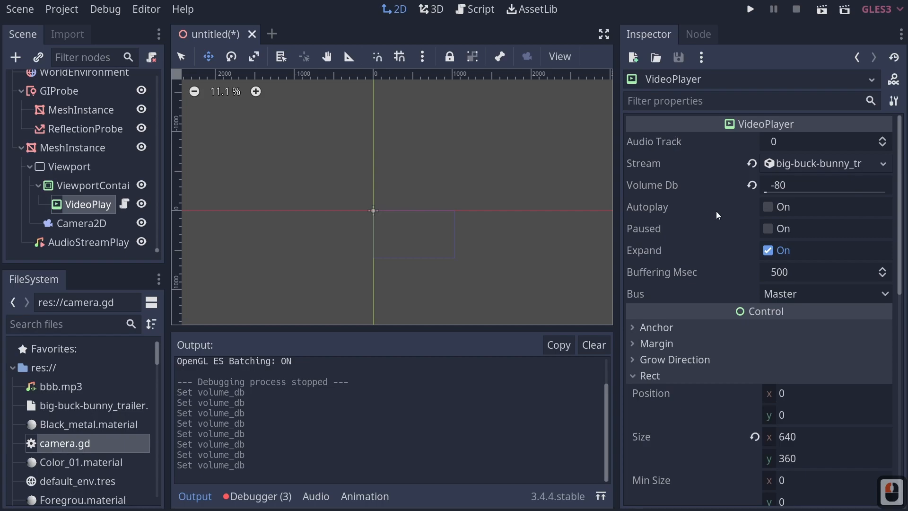
- Enable Autoplay on the VideoPlayer and detach its script
click(767, 207)
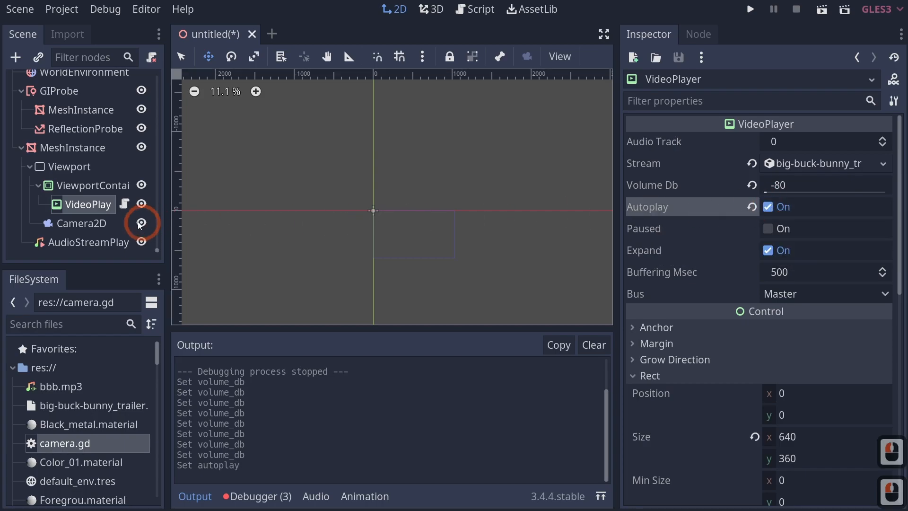
right_click(70, 204)
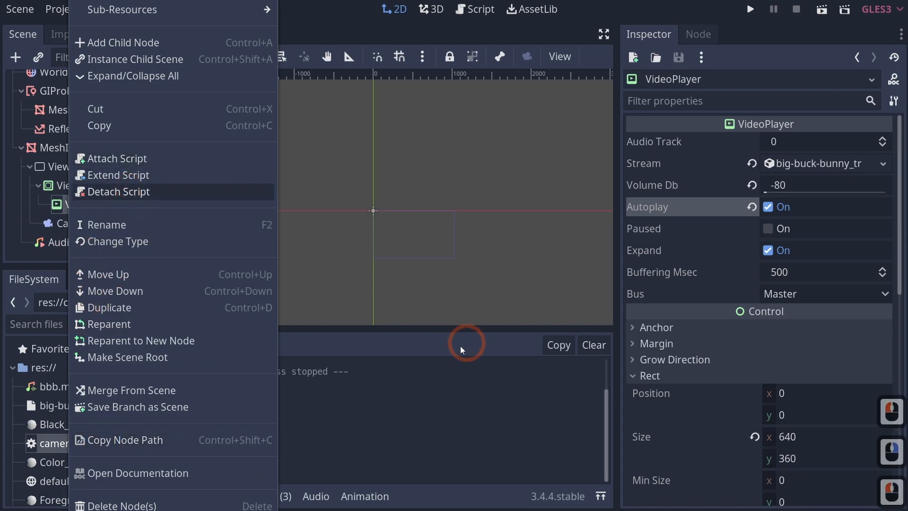
- Run the project and fly the free-look camera right up to the TV screen
click(750, 9)
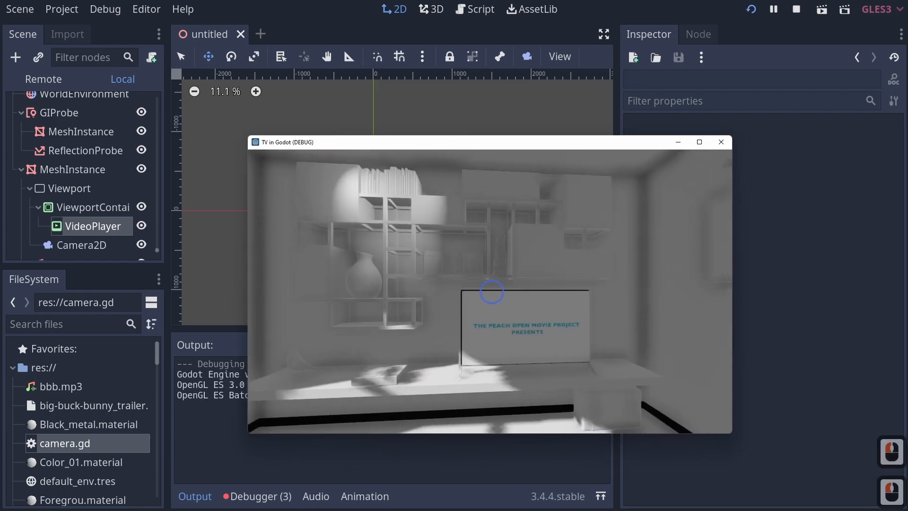
key(w)
key(w)
key(s)
key(d)
key(w)
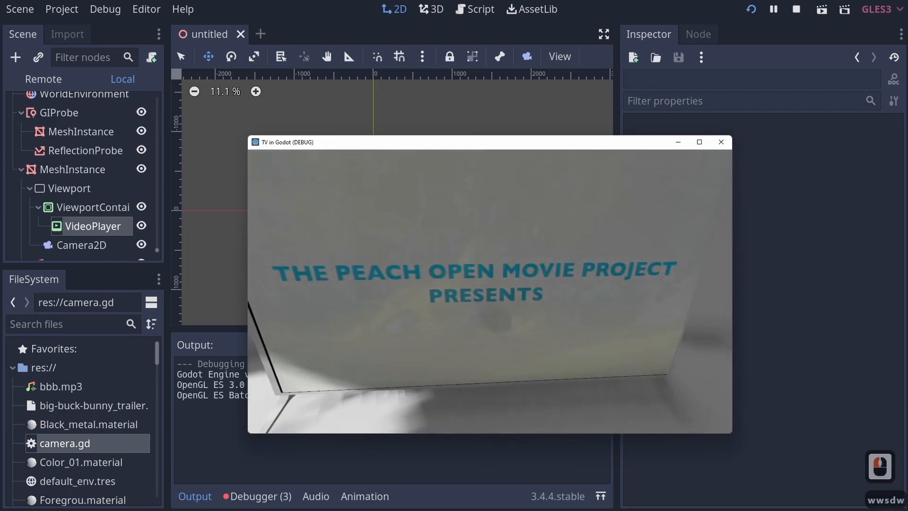
key(w)
key(s)
key(w)
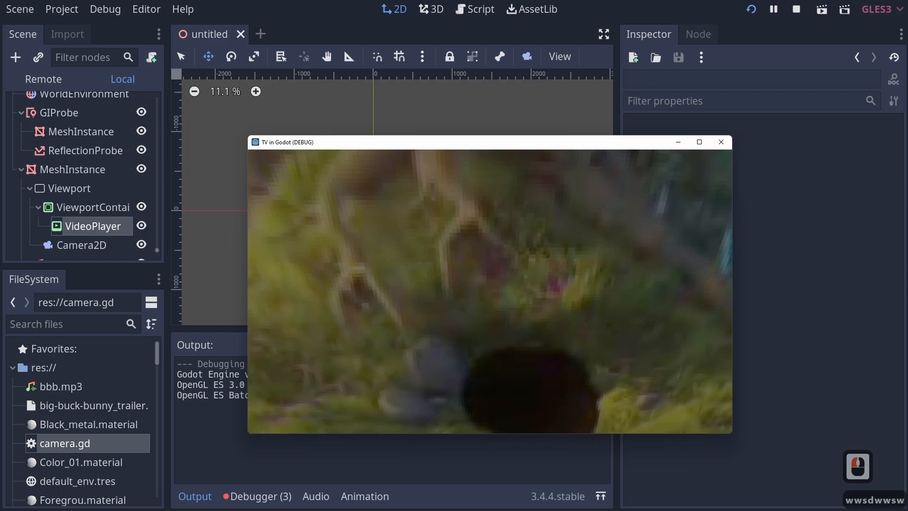
- Fly the camera backward from the TV to the far end of the room to check the distance-based audio
key(s)
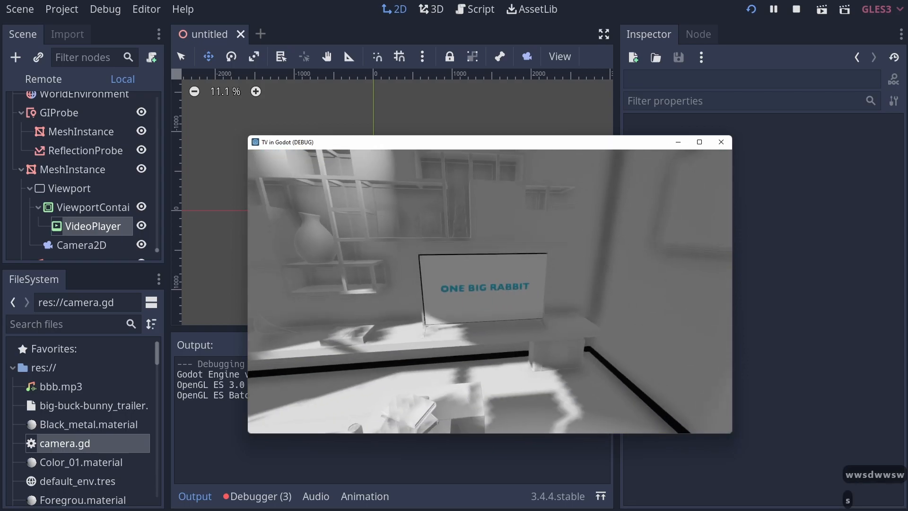
key(s)
key(q)
key(s)
key(s)
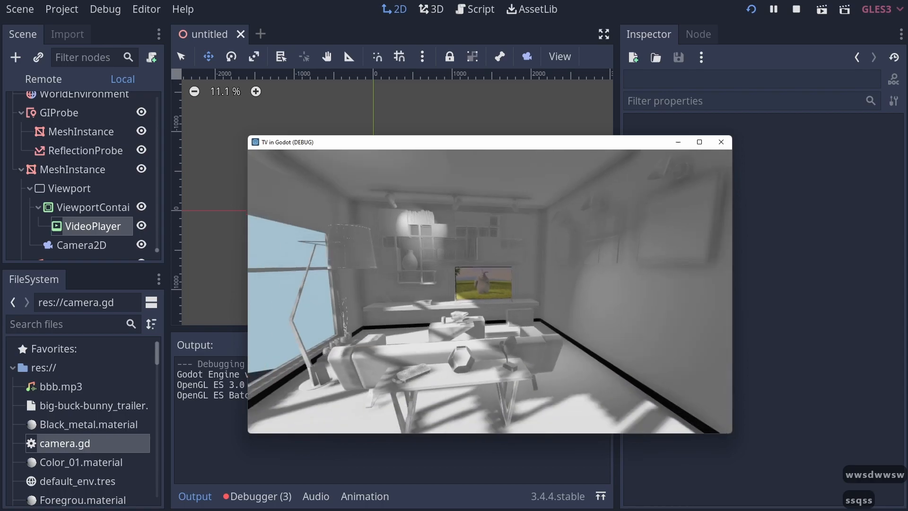
key(s)
key(s)
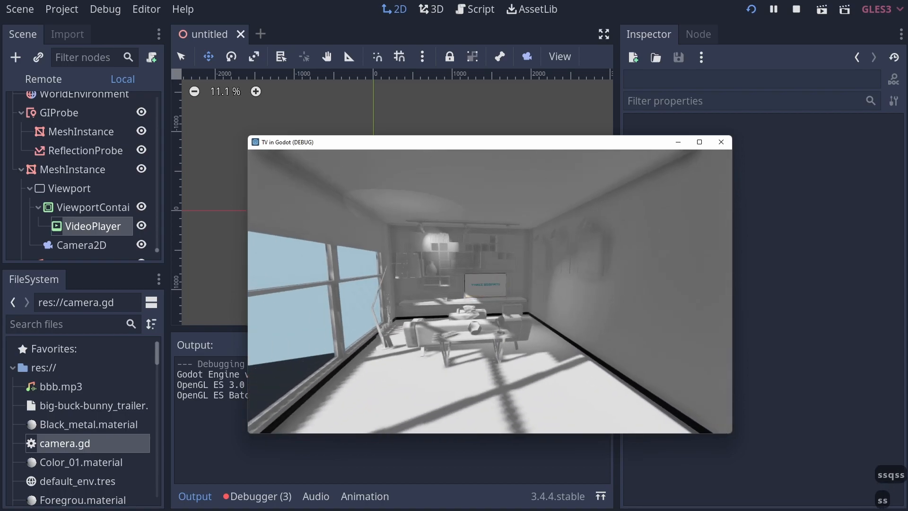
- Fly the camera back toward the TV, shift it sideways in front of the screen, and end the test run
key(w)
key(w)
key(w)
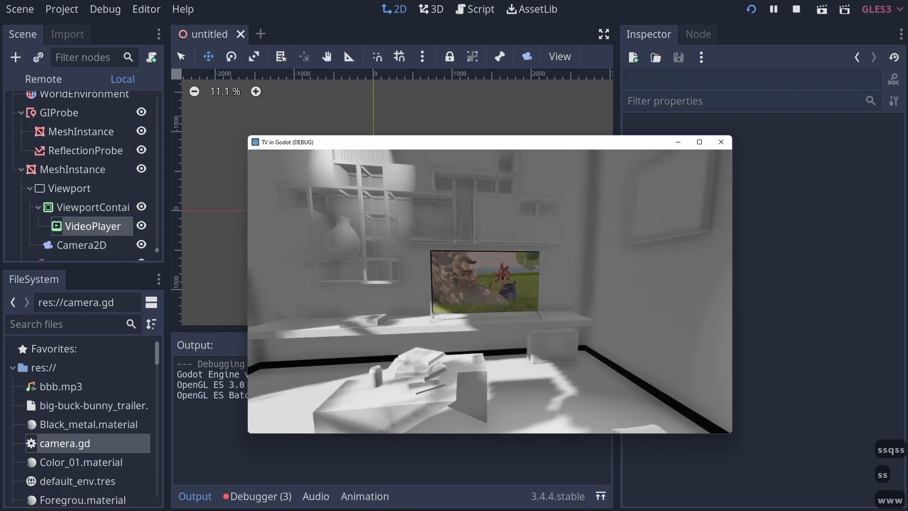
key(d)
key(a)
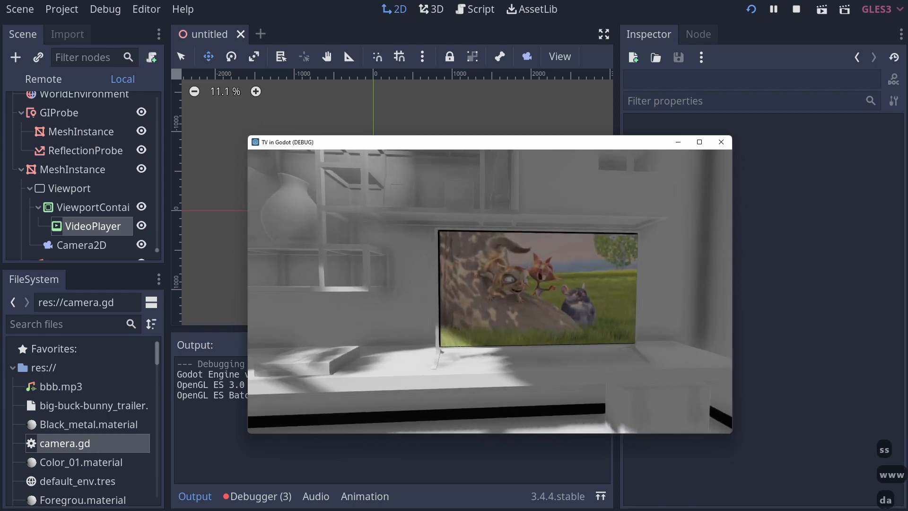
key(d)
right_click(705, 211)
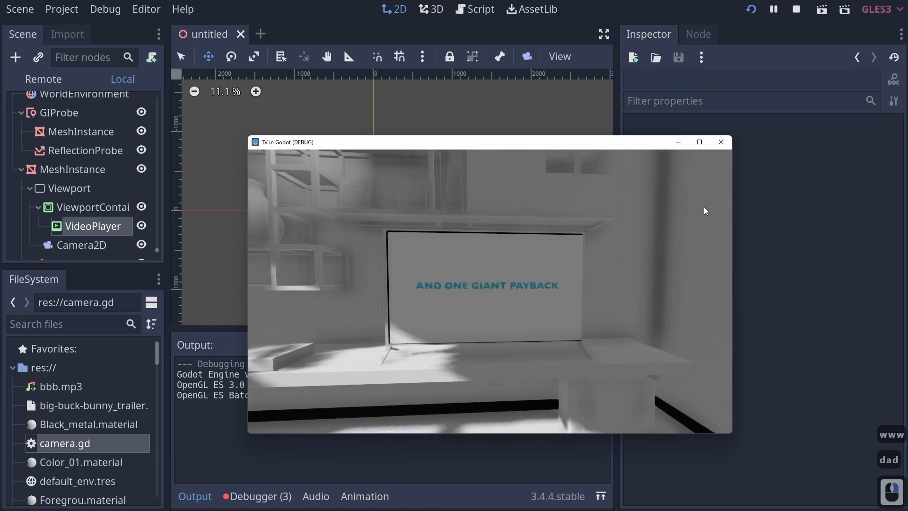
click(721, 146)
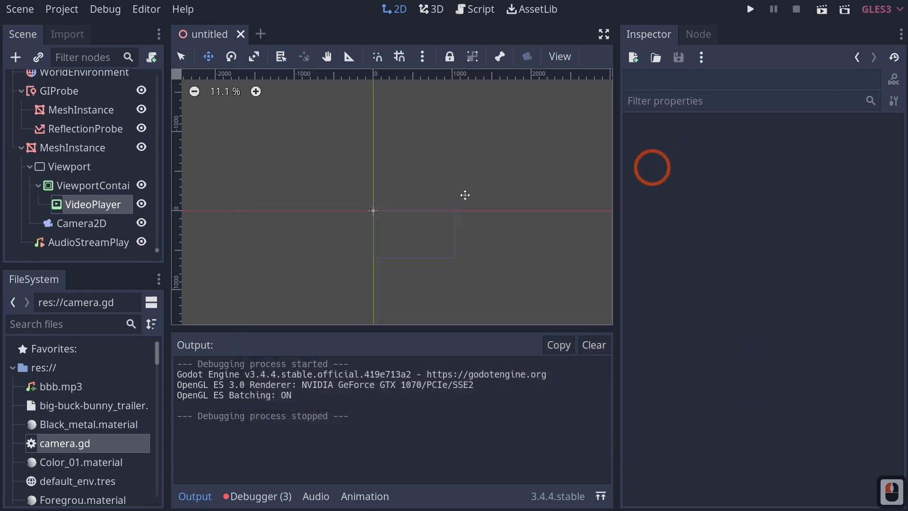
- Select the AudioStreamPlayer3D node and review its audio properties
click(105, 242)
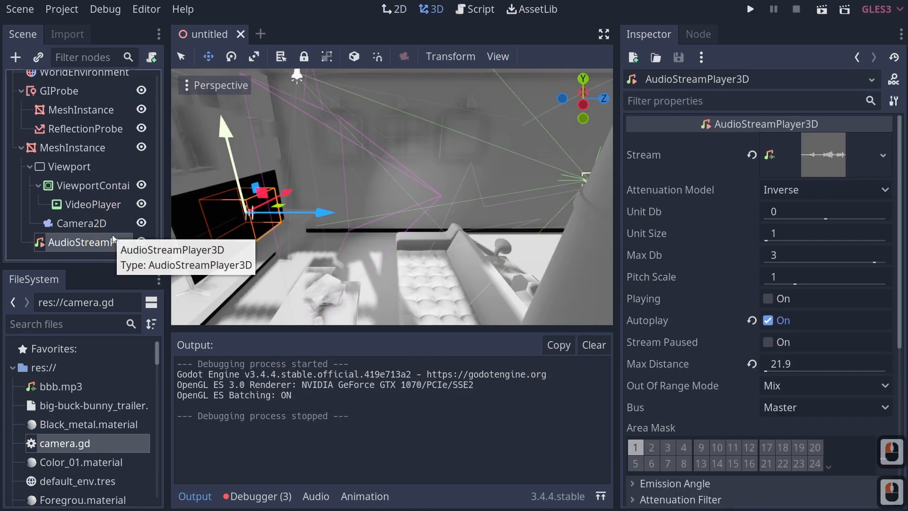
scroll(757, 307, down, 3)
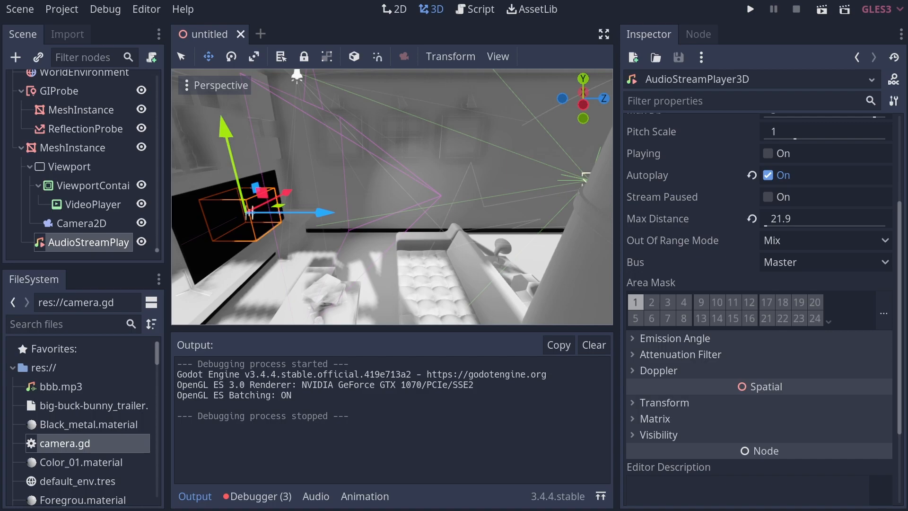